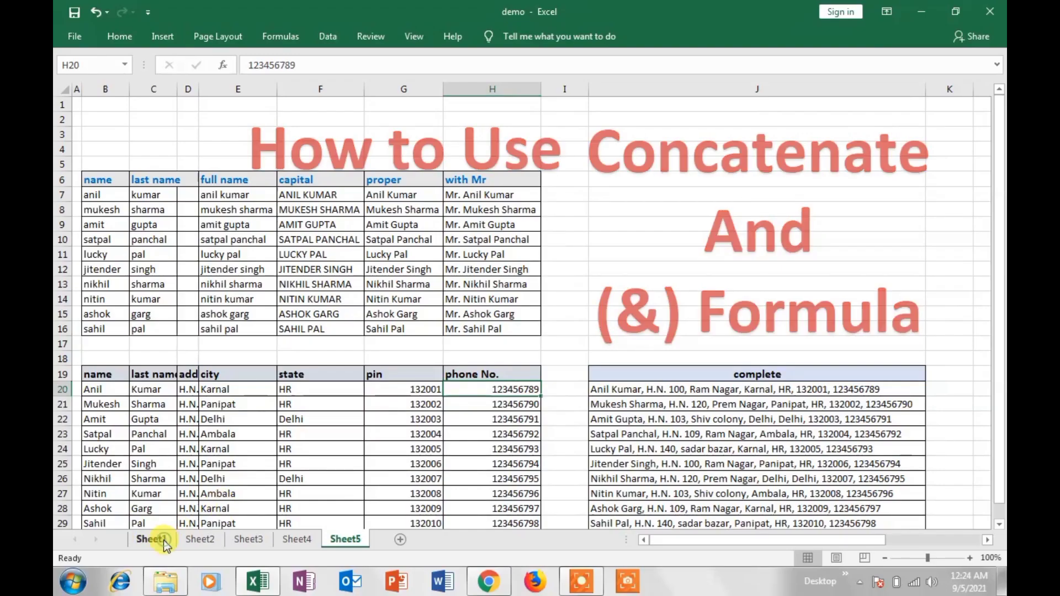
- Switch to Sheet1 and select the name and last name columns of its table
{"action": "left_click", "coordinate": [161, 540]}
{"action": "left_click", "coordinate": [428, 414]}
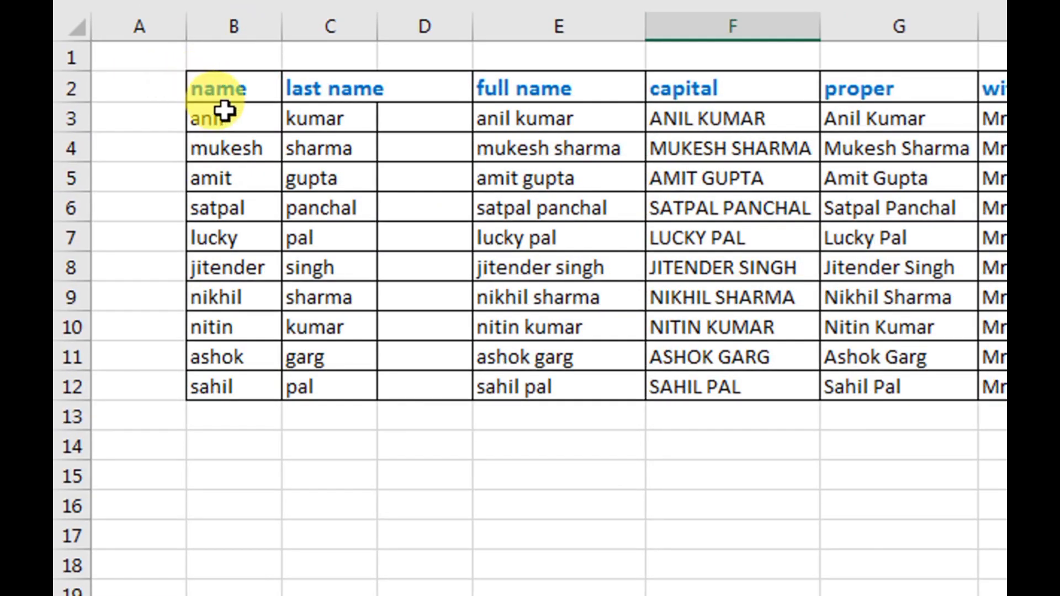
{"action": "left_click_drag", "start_coordinate": [219, 90], "coordinate": [237, 386]}
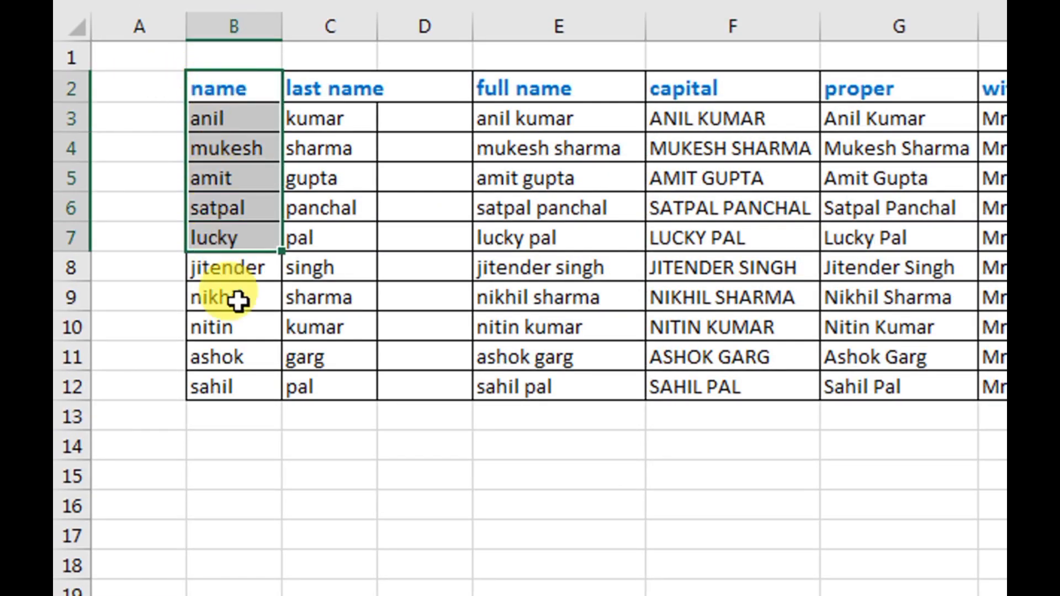
{"action": "left_click_drag", "start_coordinate": [332, 90], "coordinate": [324, 386]}
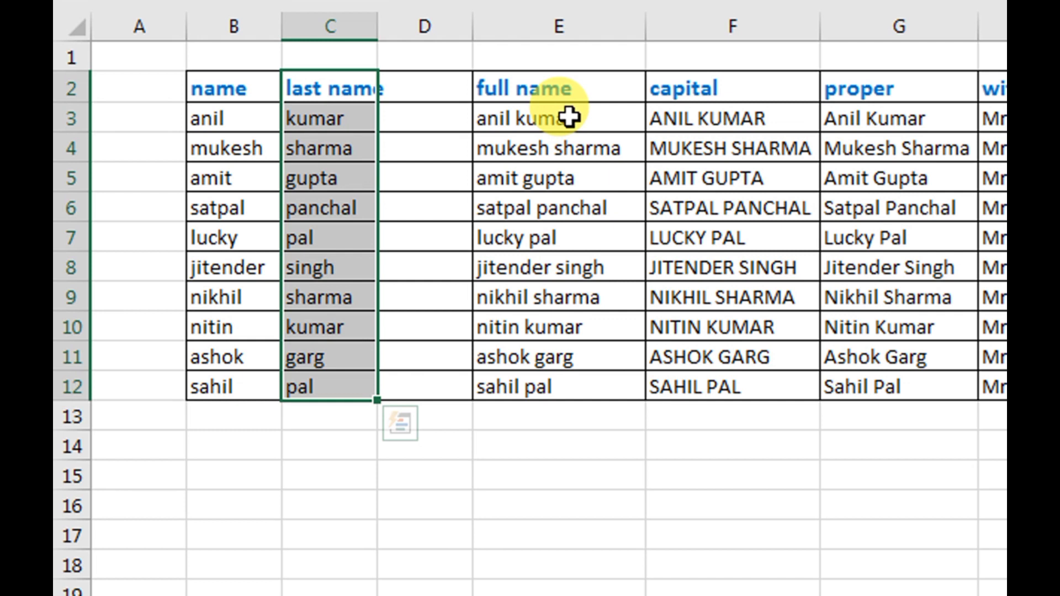
- Inspect the full name, capital, proper and Mr formulas in E3, F3, G3 and H3
{"action": "left_click", "coordinate": [568, 117]}
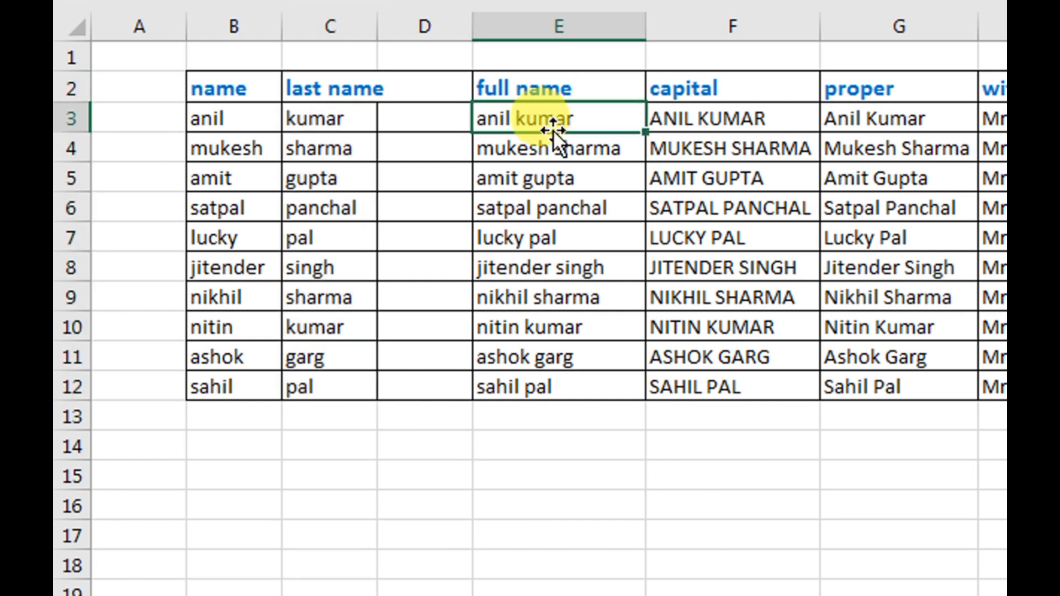
{"action": "left_click", "coordinate": [720, 120]}
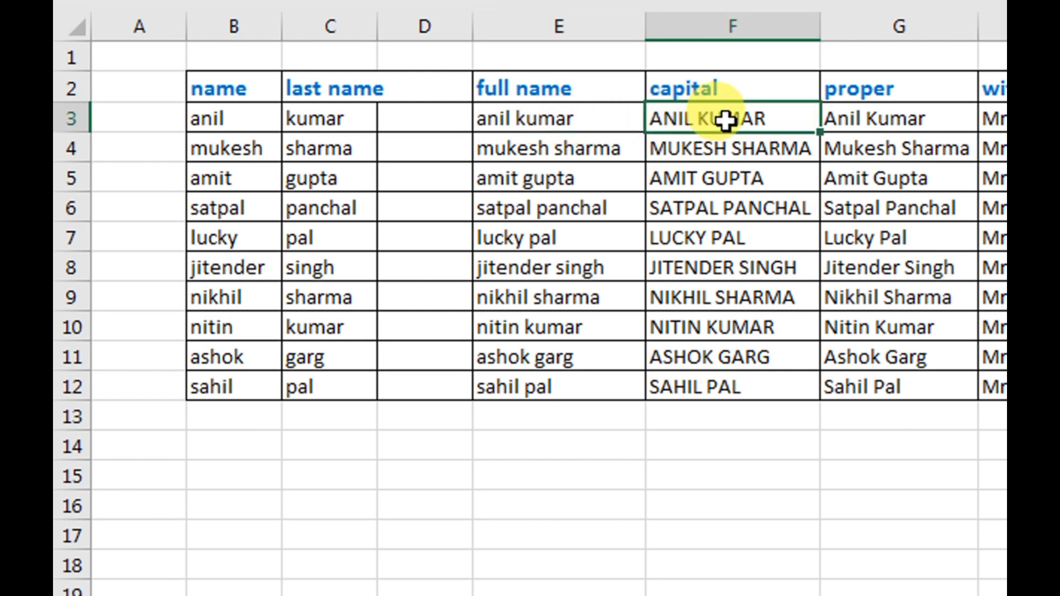
{"action": "left_click", "coordinate": [864, 123]}
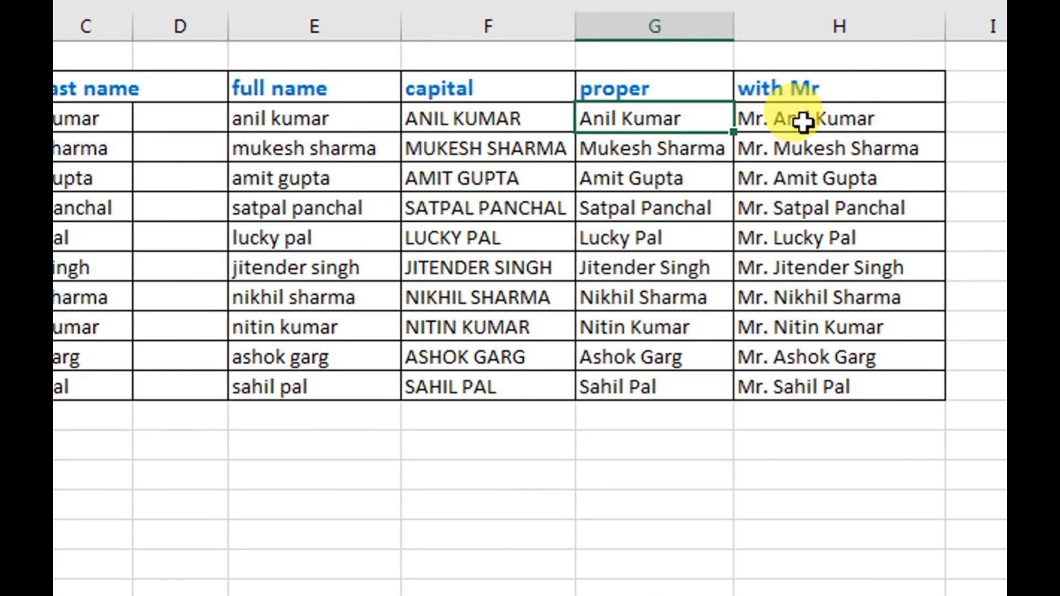
{"action": "left_click", "coordinate": [802, 122]}
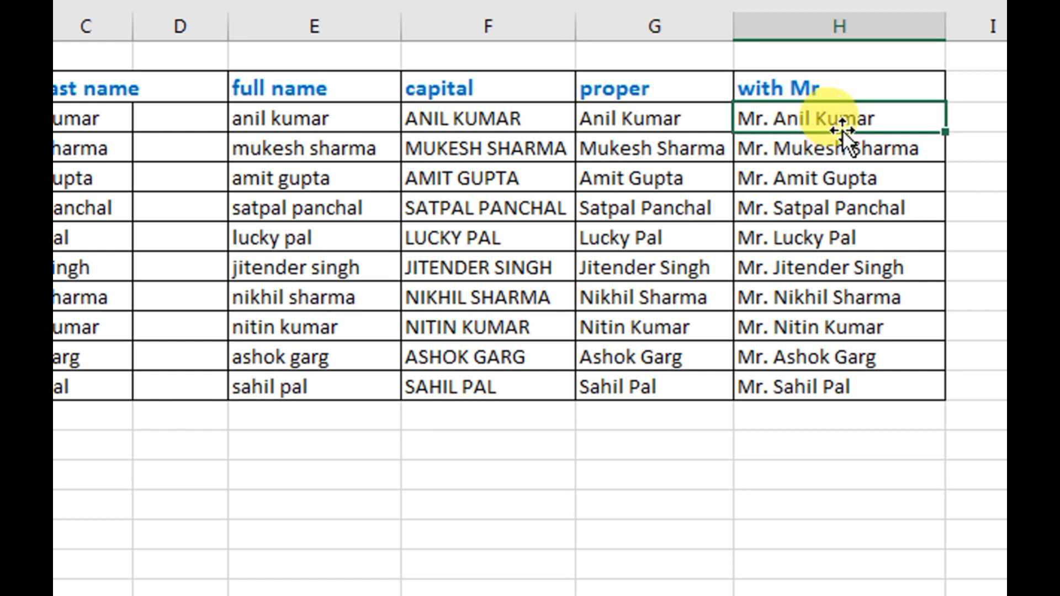
{"action": "mouse_move", "coordinate": [194, 113]}
{"action": "left_mouse_down"}
{"action": "mouse_move", "coordinate": [317, 254]}
{"action": "mouse_move", "coordinate": [338, 381]}
{"action": "left_mouse_up"}
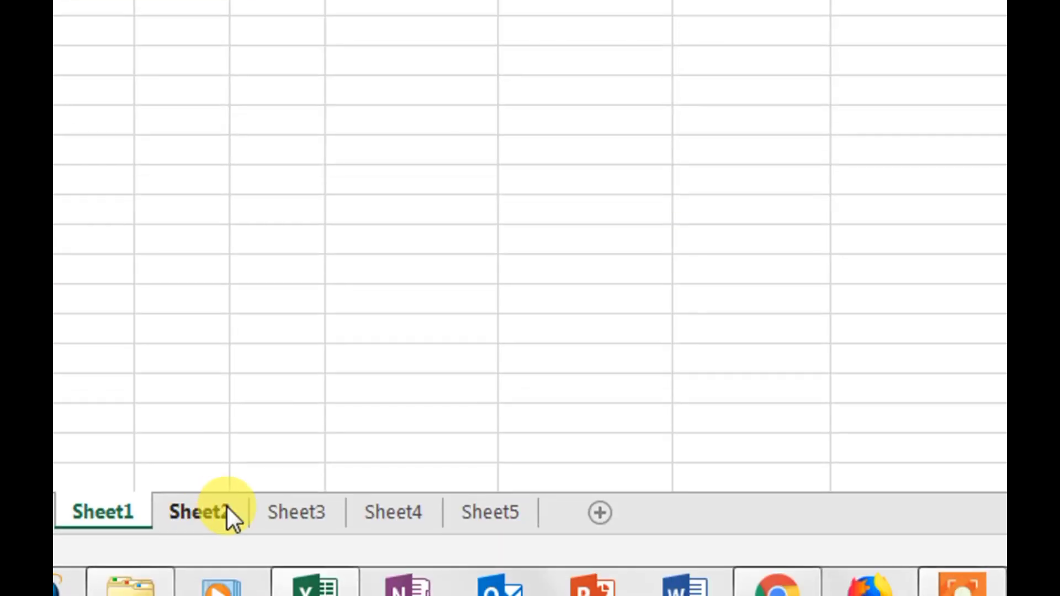
- Go to Sheet3 and select the whole address table
{"action": "left_click", "coordinate": [235, 511]}
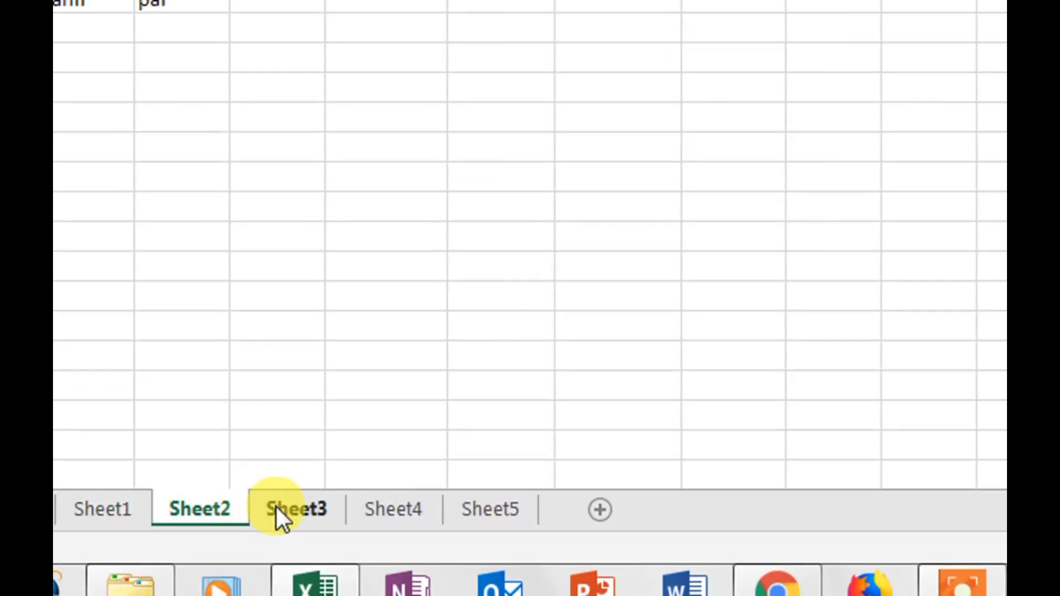
{"action": "left_click", "coordinate": [279, 510]}
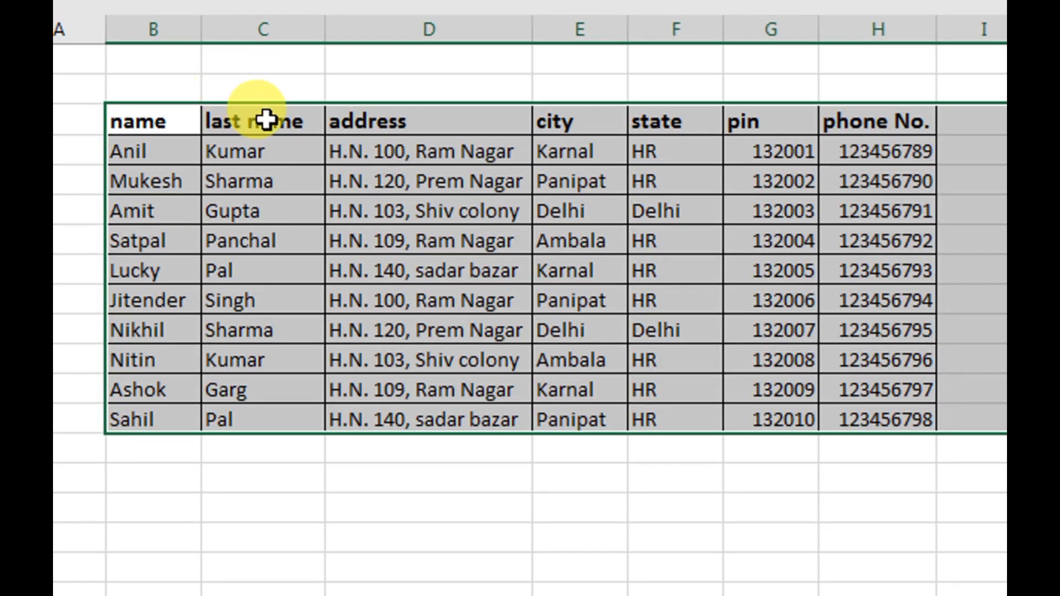
{"action": "left_click", "coordinate": [267, 120]}
{"action": "mouse_move", "coordinate": [185, 124]}
{"action": "left_mouse_down"}
{"action": "mouse_move", "coordinate": [305, 247]}
{"action": "mouse_move", "coordinate": [832, 403]}
{"action": "mouse_move", "coordinate": [862, 422]}
{"action": "left_mouse_up"}
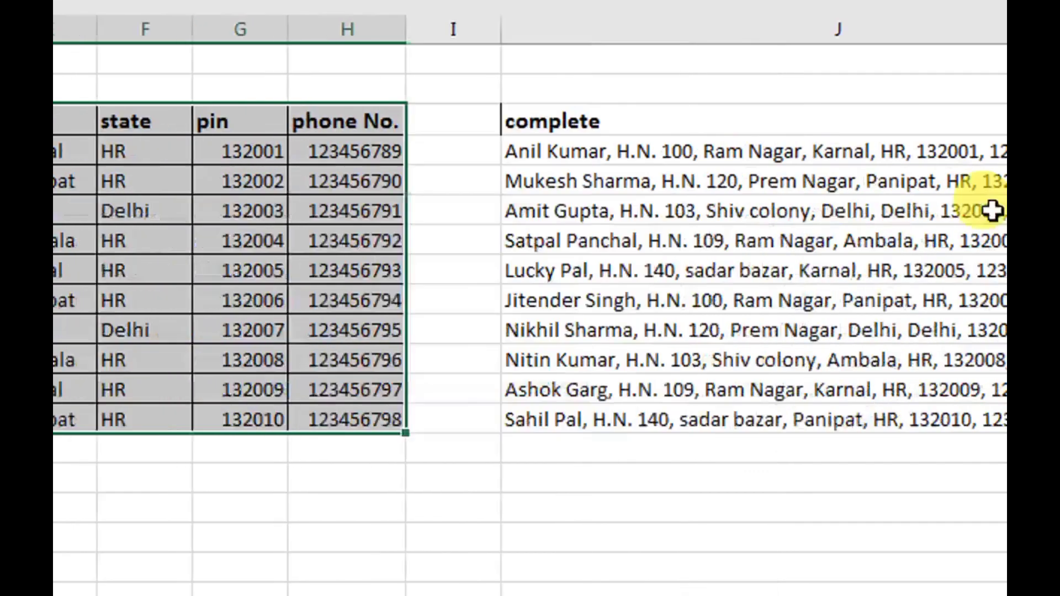
- Step through the complete entries in J4 to J12 to check each joined result
{"action": "left_click", "coordinate": [509, 158]}
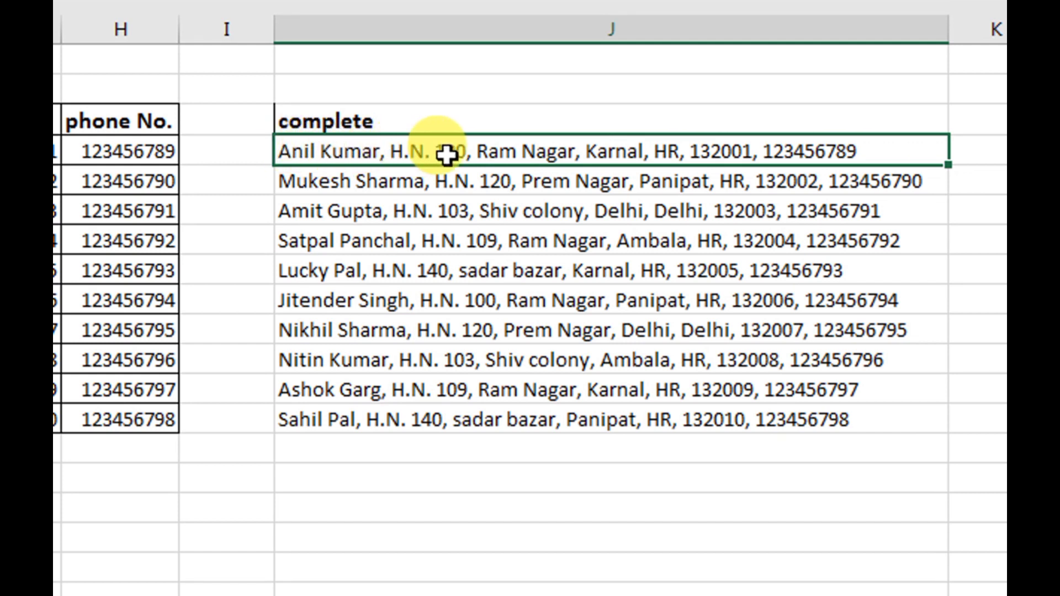
{"action": "left_click", "coordinate": [676, 190]}
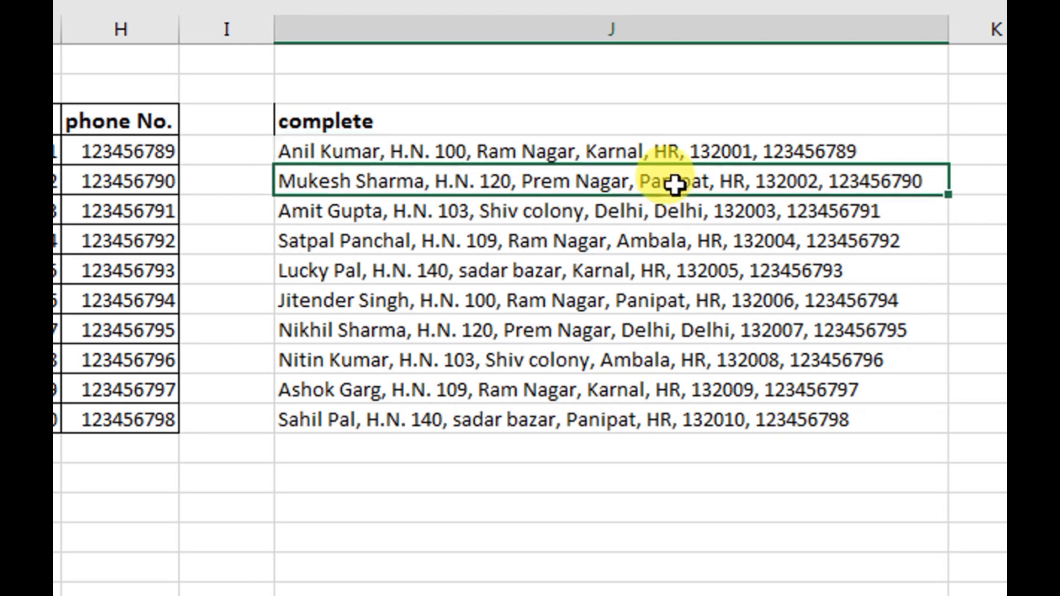
{"action": "left_click", "coordinate": [660, 154]}
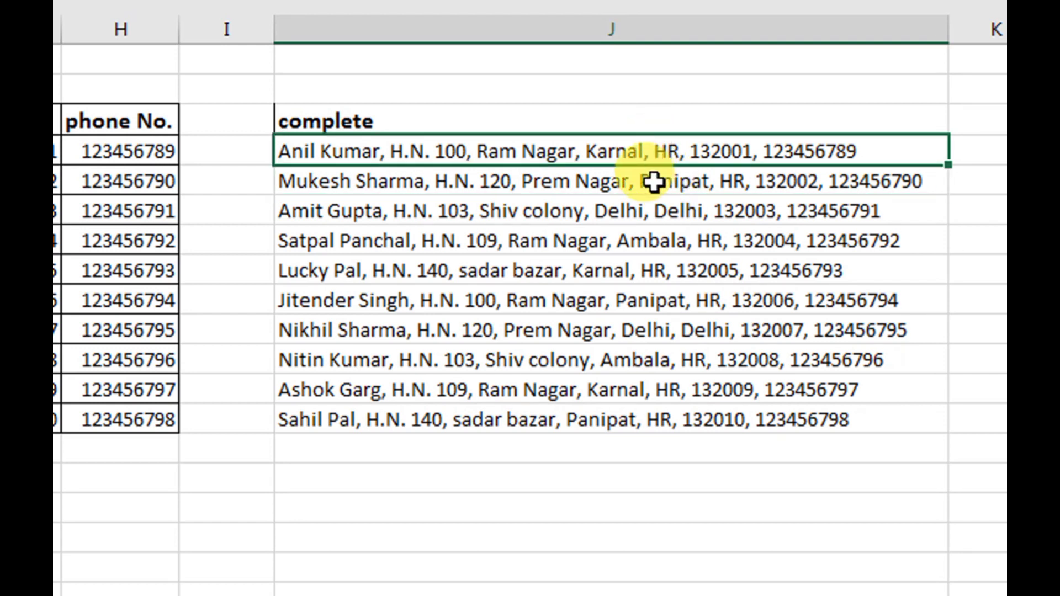
{"action": "left_click", "coordinate": [650, 188]}
{"action": "left_click", "coordinate": [645, 210]}
{"action": "left_click", "coordinate": [636, 239]}
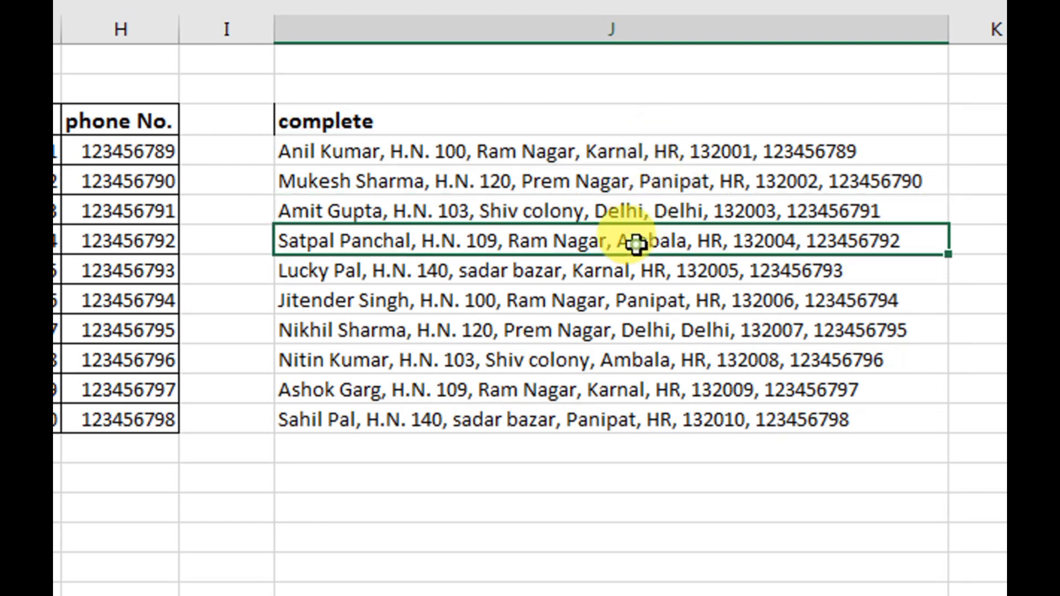
{"action": "left_click", "coordinate": [617, 272]}
{"action": "left_click", "coordinate": [609, 300]}
{"action": "left_click", "coordinate": [611, 326]}
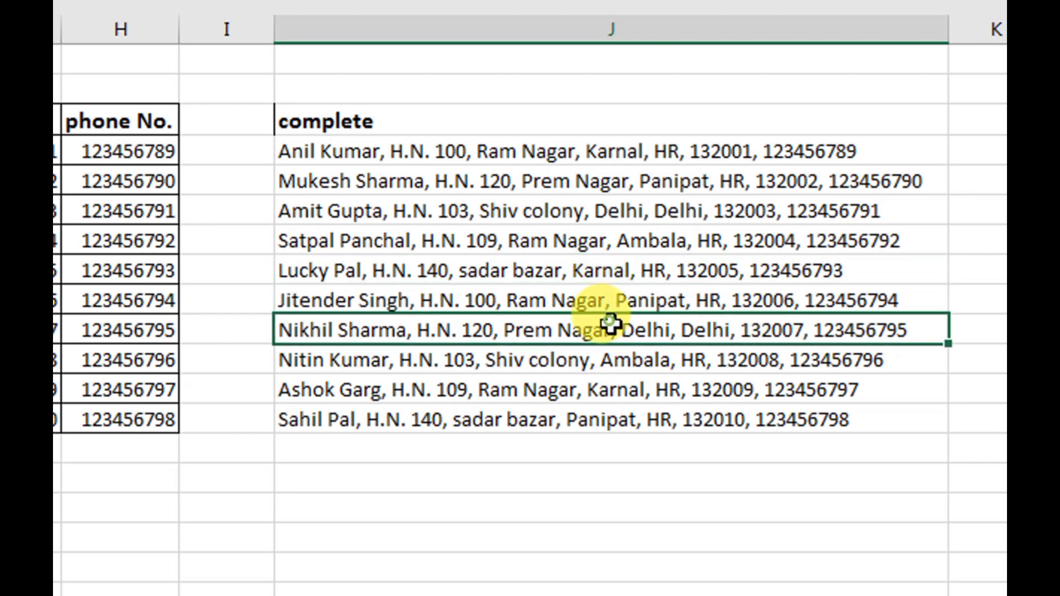
{"action": "left_click", "coordinate": [601, 363]}
{"action": "left_click", "coordinate": [588, 388]}
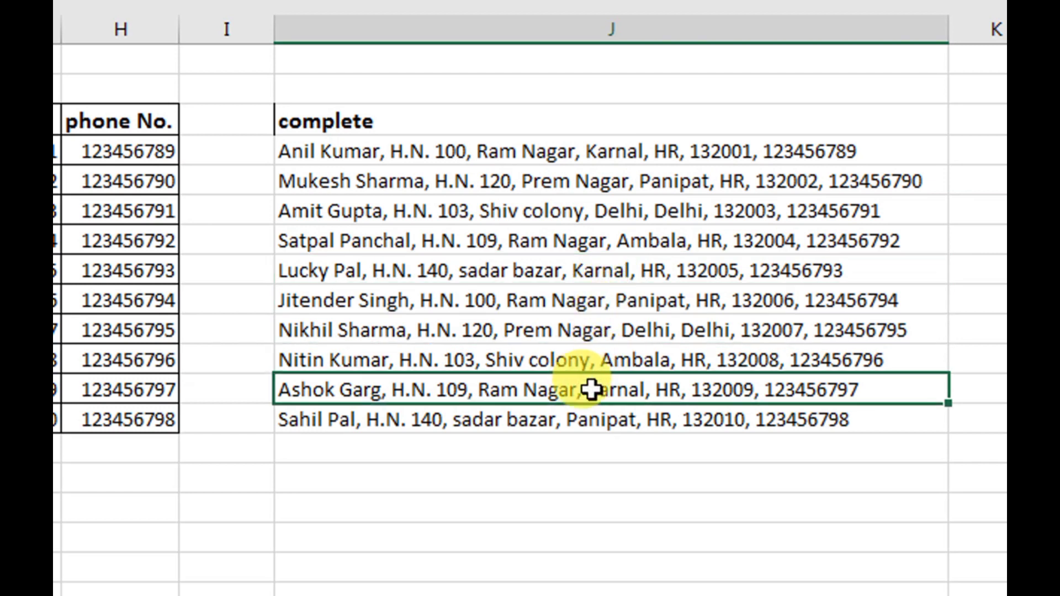
- Recheck the complete entries in J4 to J7, then scroll back left
{"action": "left_click", "coordinate": [736, 157]}
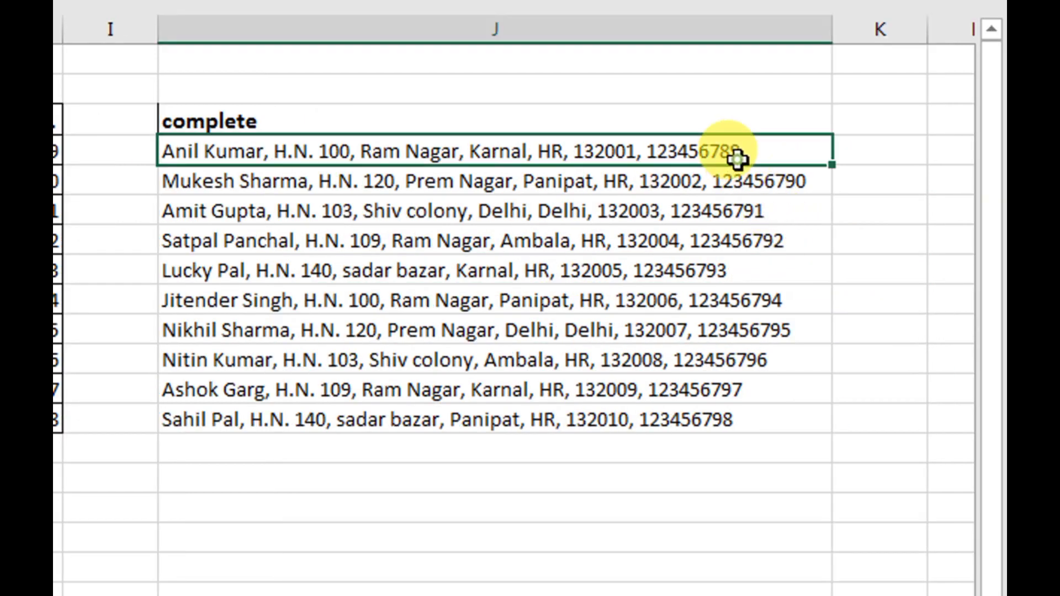
{"action": "left_click", "coordinate": [685, 182]}
{"action": "left_click", "coordinate": [667, 210]}
{"action": "left_click", "coordinate": [618, 237]}
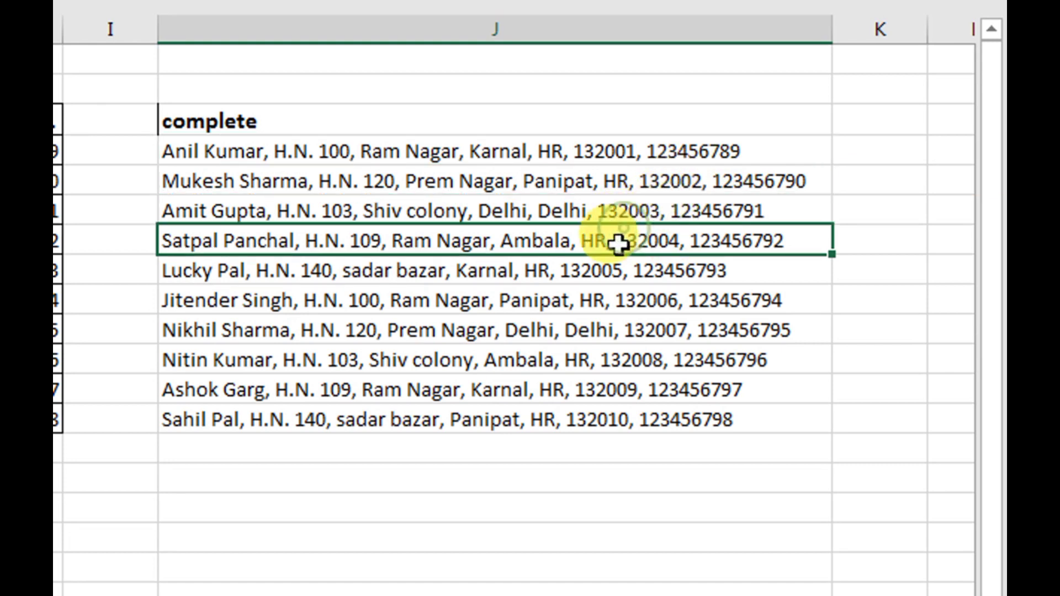
{"action": "scroll", "coordinate": [386, 267], "scroll_direction": "left", "scroll_amount": 2}
{"action": "scroll", "coordinate": [138, 259], "scroll_direction": "left", "scroll_amount": 5}
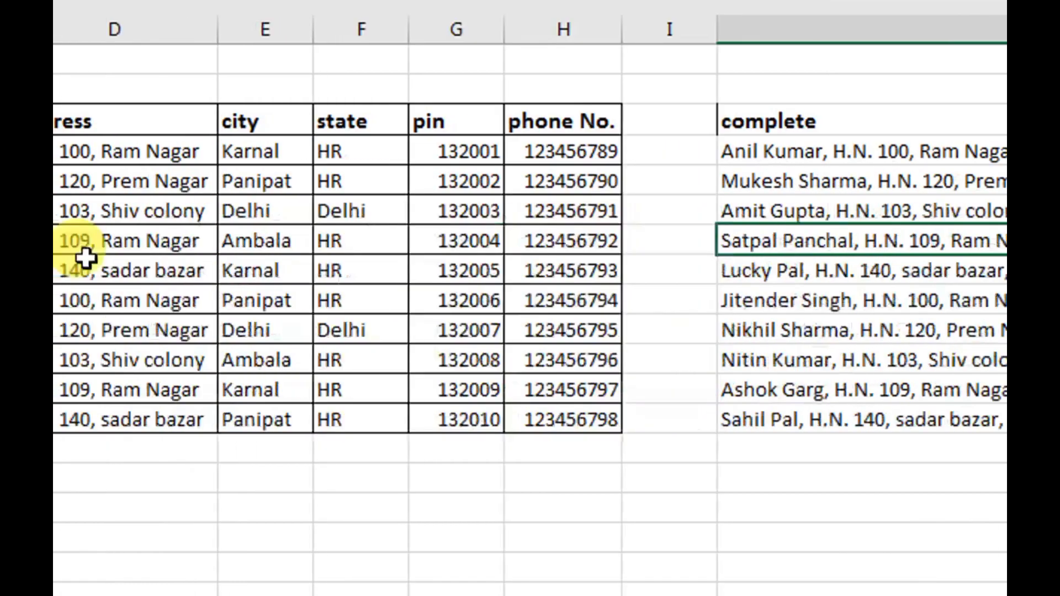
{"action": "scroll", "coordinate": [86, 245], "scroll_direction": "left", "scroll_amount": 4}
{"action": "scroll", "coordinate": [165, 359], "scroll_direction": "left", "scroll_amount": 1}
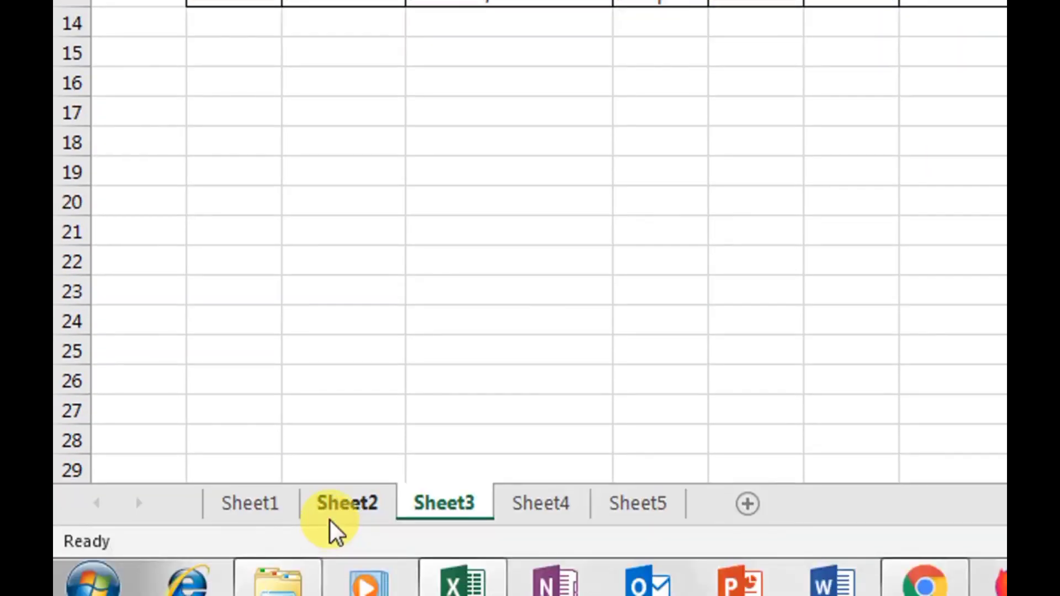
- On Sheet2, check the names in B4 and C4, narrow column D, and select E4
{"action": "left_click", "coordinate": [345, 486]}
{"action": "scroll", "coordinate": [445, 39], "scroll_direction": "up", "scroll_amount": 2}
{"action": "scroll", "coordinate": [457, 54], "scroll_direction": "up", "scroll_amount": 1}
{"action": "scroll", "coordinate": [495, 74], "scroll_direction": "up", "scroll_amount": 2}
{"action": "scroll", "coordinate": [533, 90], "scroll_direction": "up", "scroll_amount": 1}
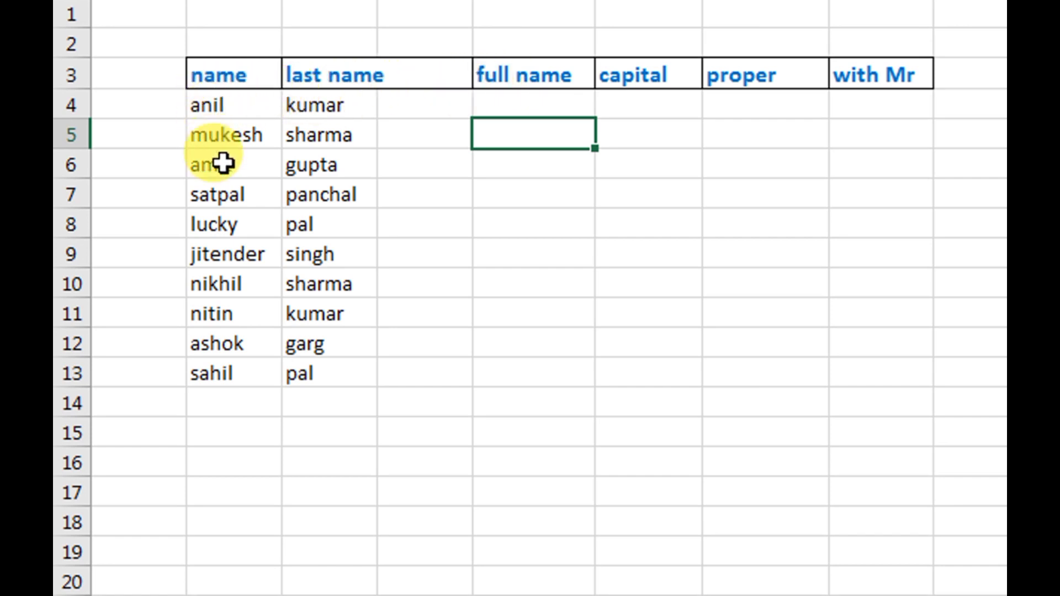
{"action": "left_click", "coordinate": [214, 109]}
{"action": "left_click", "coordinate": [315, 111]}
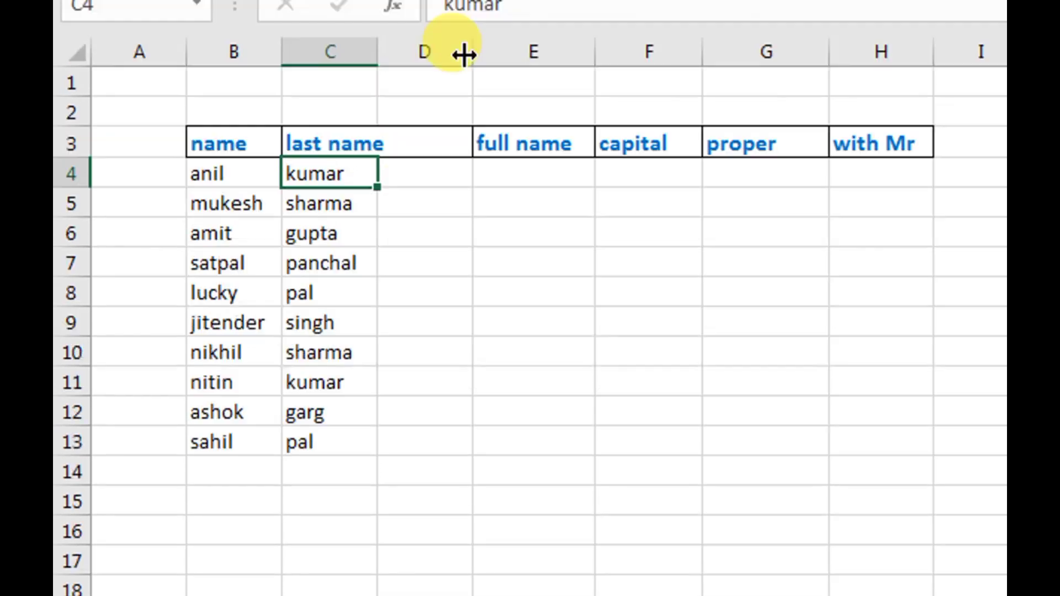
{"action": "left_click_drag", "start_coordinate": [464, 54], "coordinate": [418, 55]}
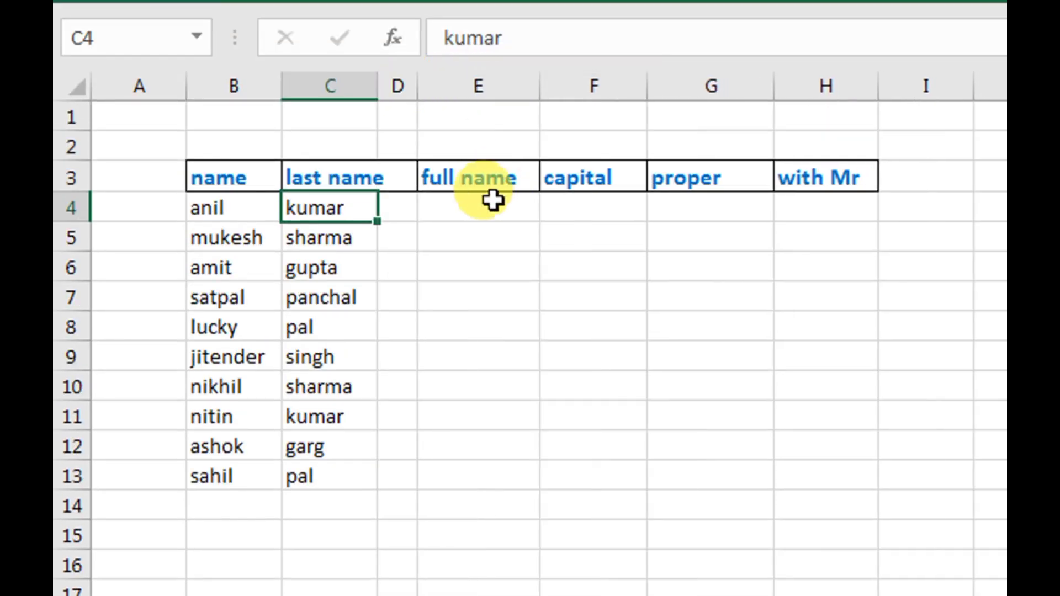
{"action": "left_click", "coordinate": [490, 206]}
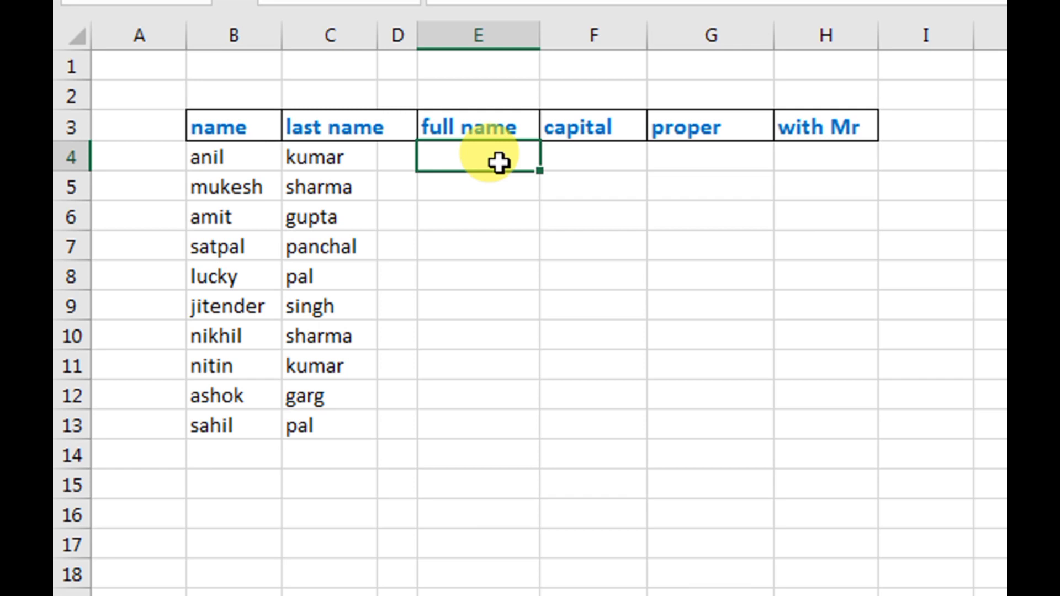
{"action": "left_click", "coordinate": [479, 156]}
{"action": "type", "text": "=c"}
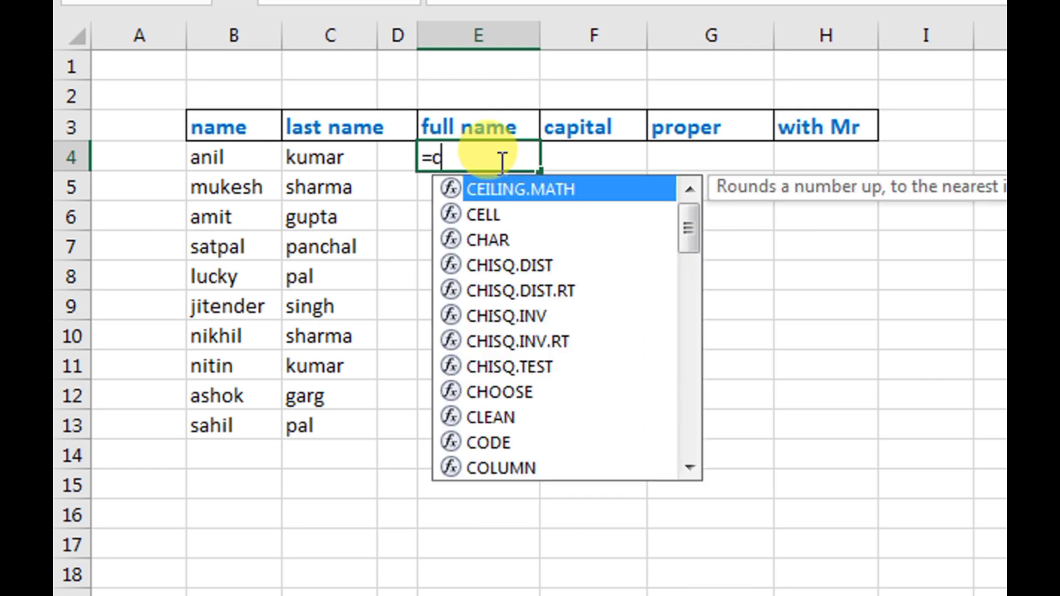
{"action": "type", "text": "oncatenate"}
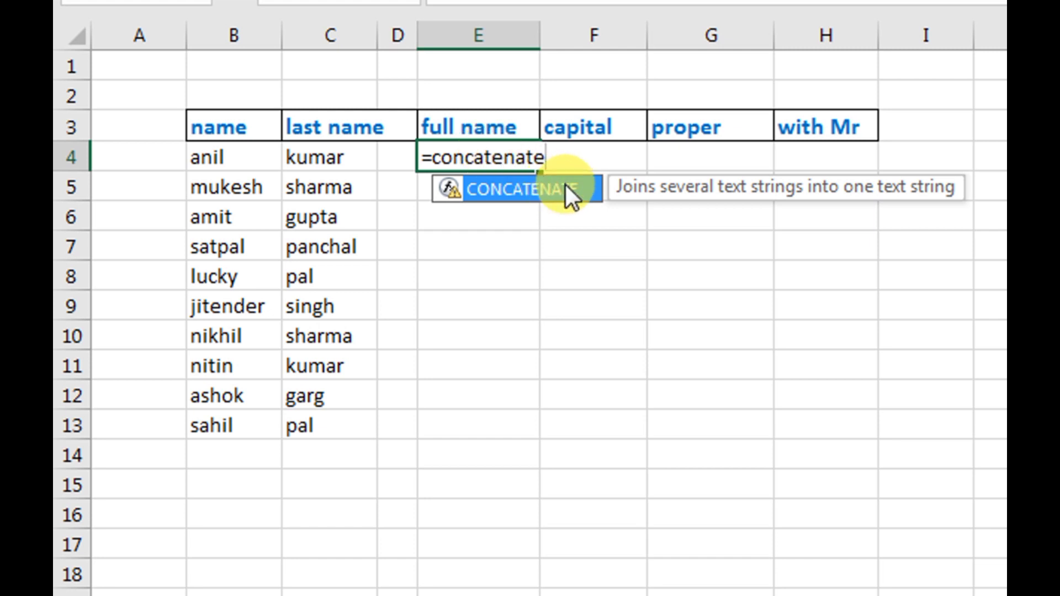
{"action": "type", "text": "("}
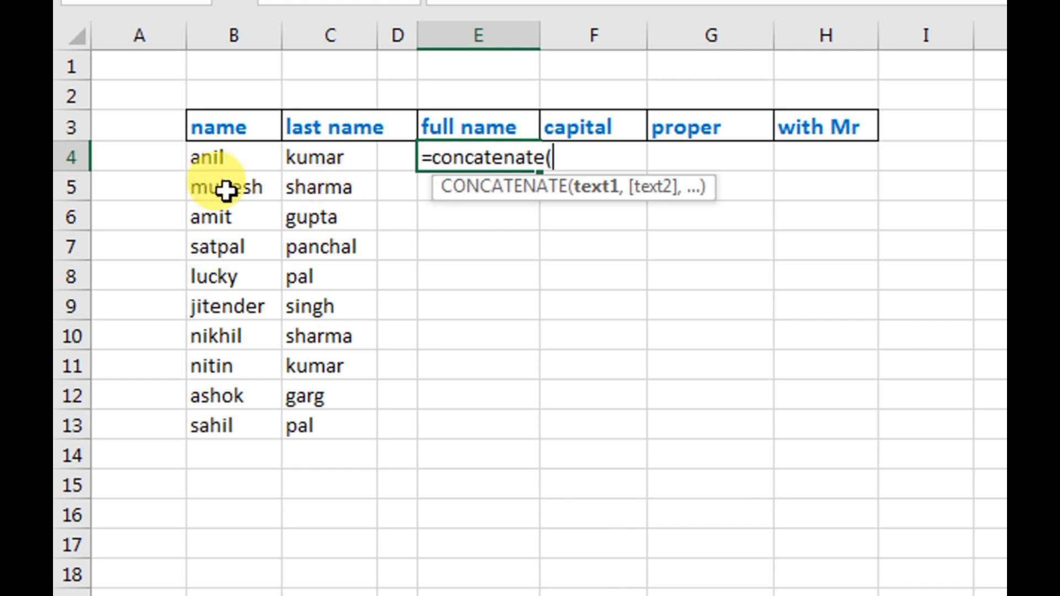
{"action": "left_click", "coordinate": [221, 163]}
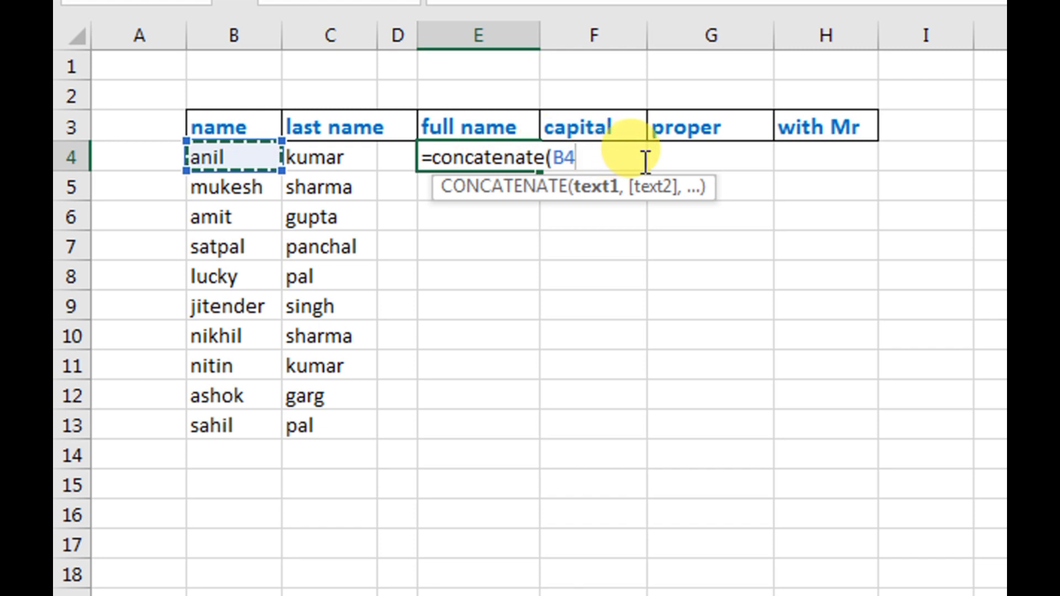
{"action": "type", "text": ","}
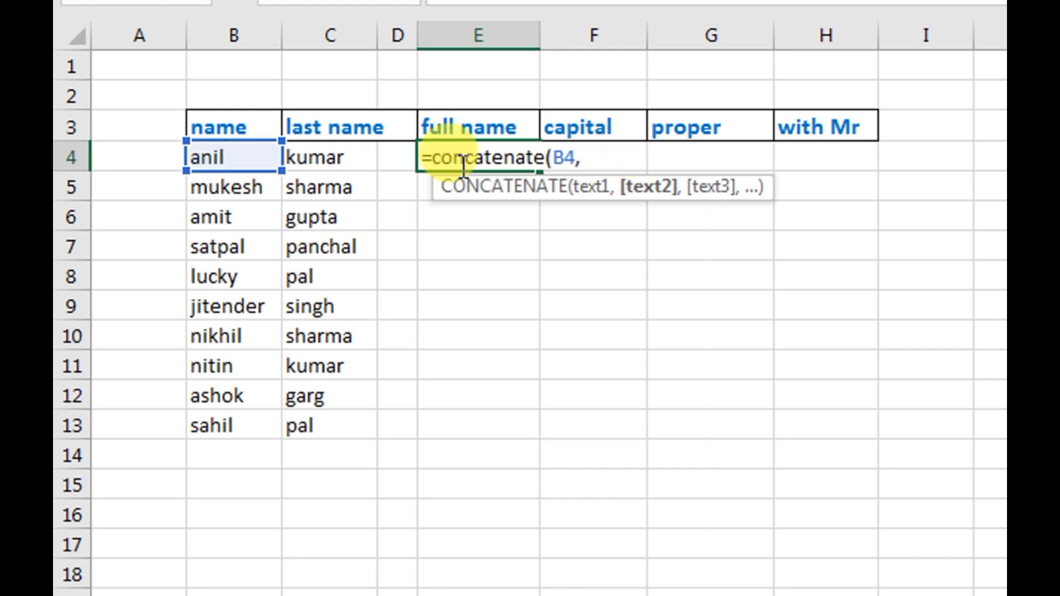
{"action": "left_click", "coordinate": [323, 159]}
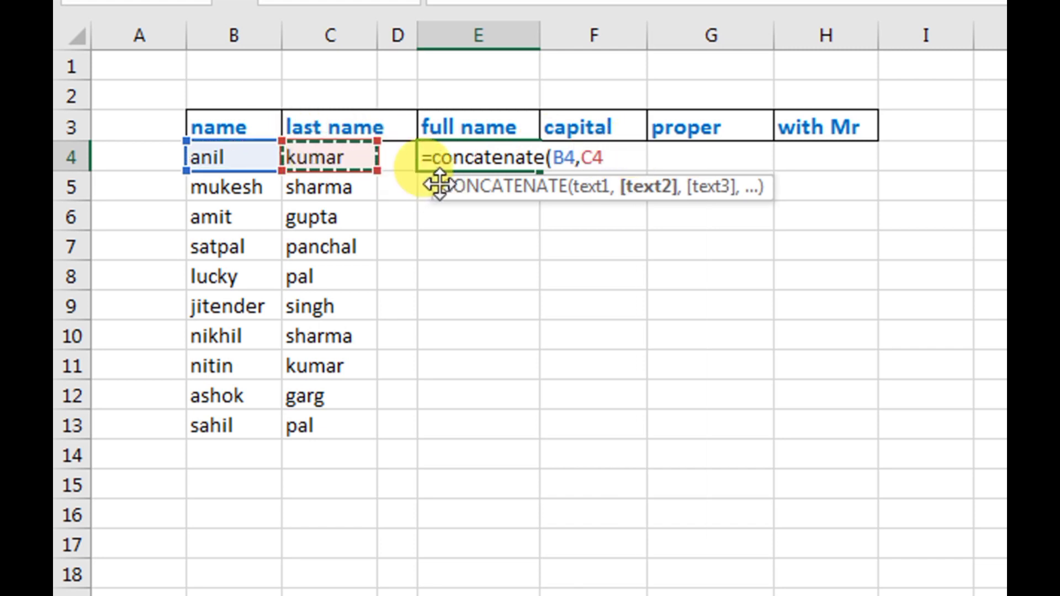
{"action": "type", "text": ")"}
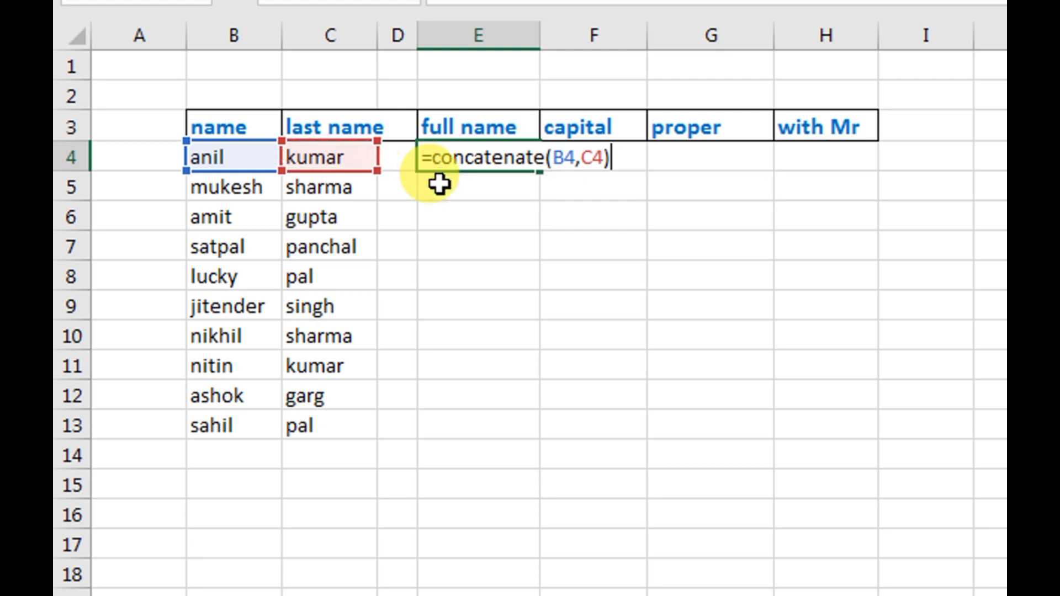
{"action": "key", "text": "Return"}
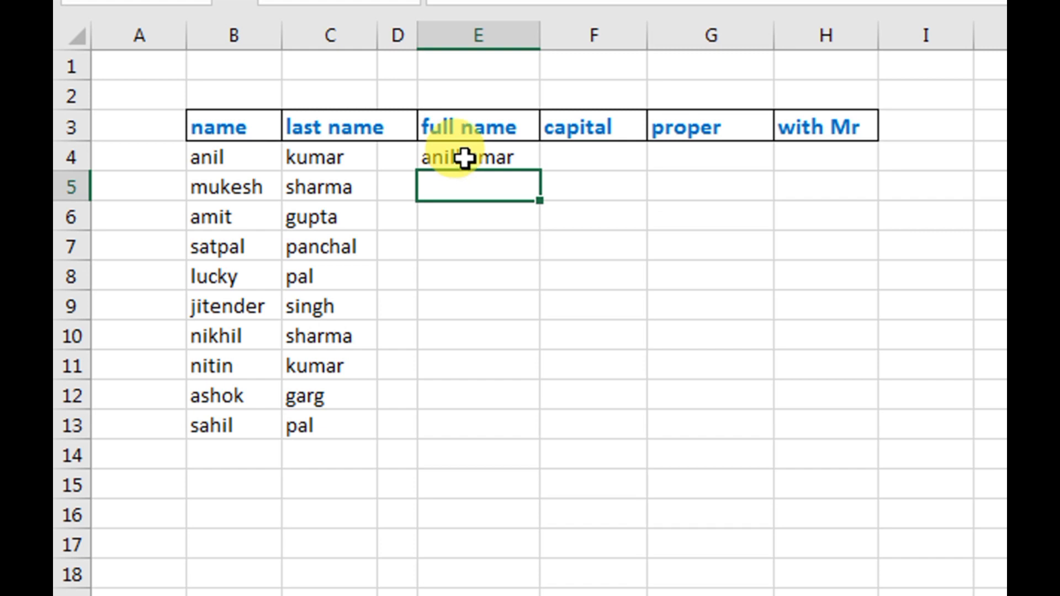
{"action": "left_click", "coordinate": [464, 160]}
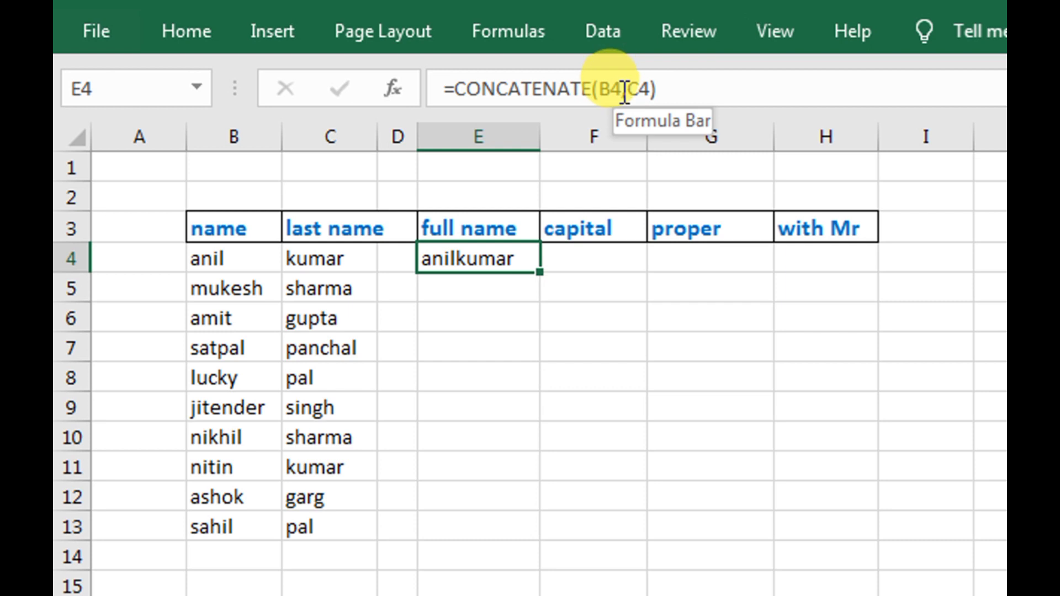
- Change E4 to =CONCATENATE(B4," ",C4) and fill it down to E13
{"action": "left_click", "coordinate": [628, 90]}
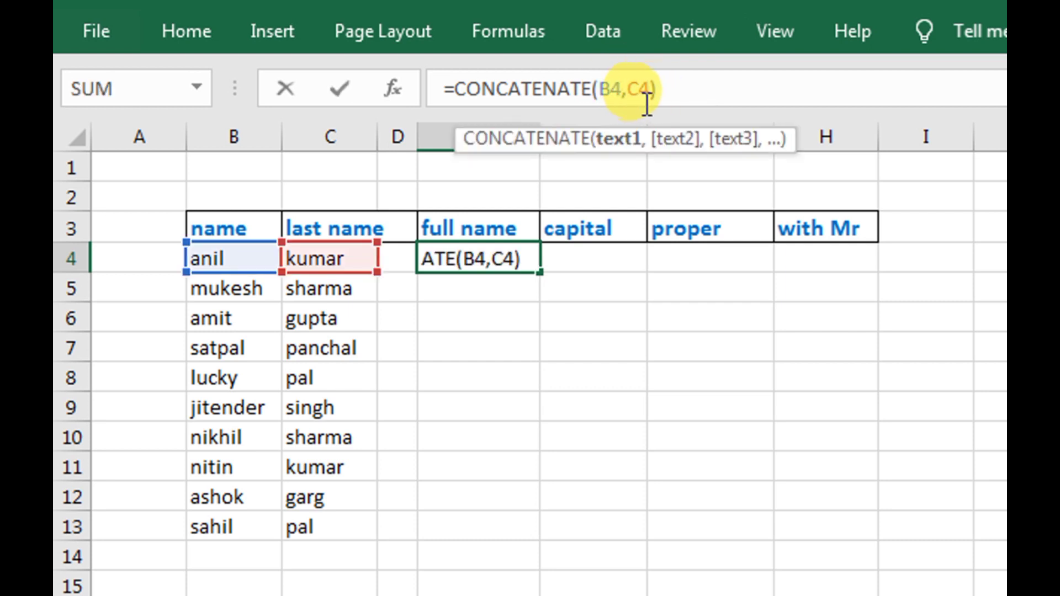
{"action": "key", "text": "Right"}
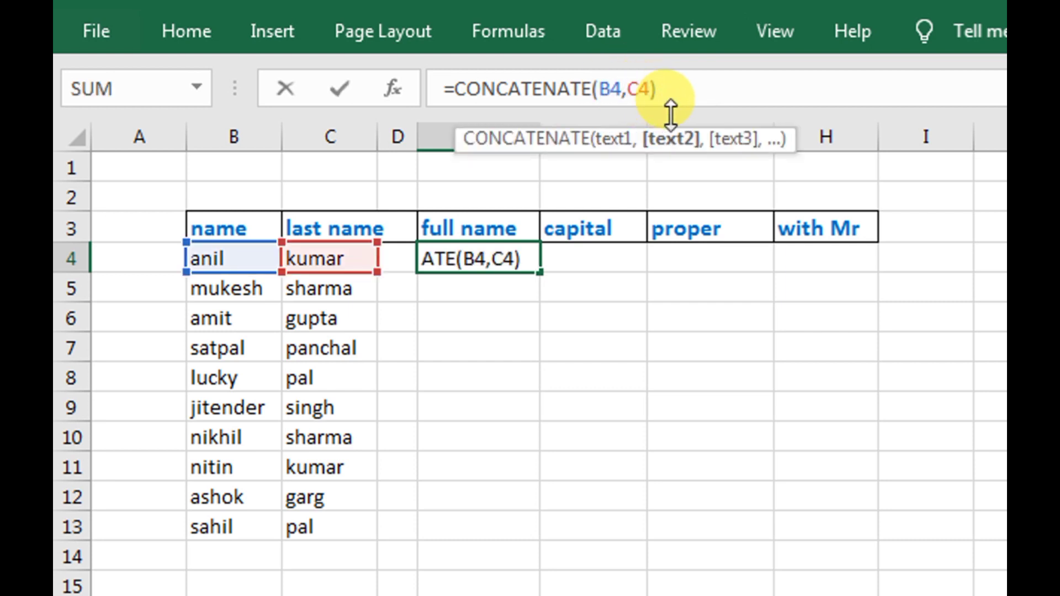
{"action": "type", "text": "\"\""}
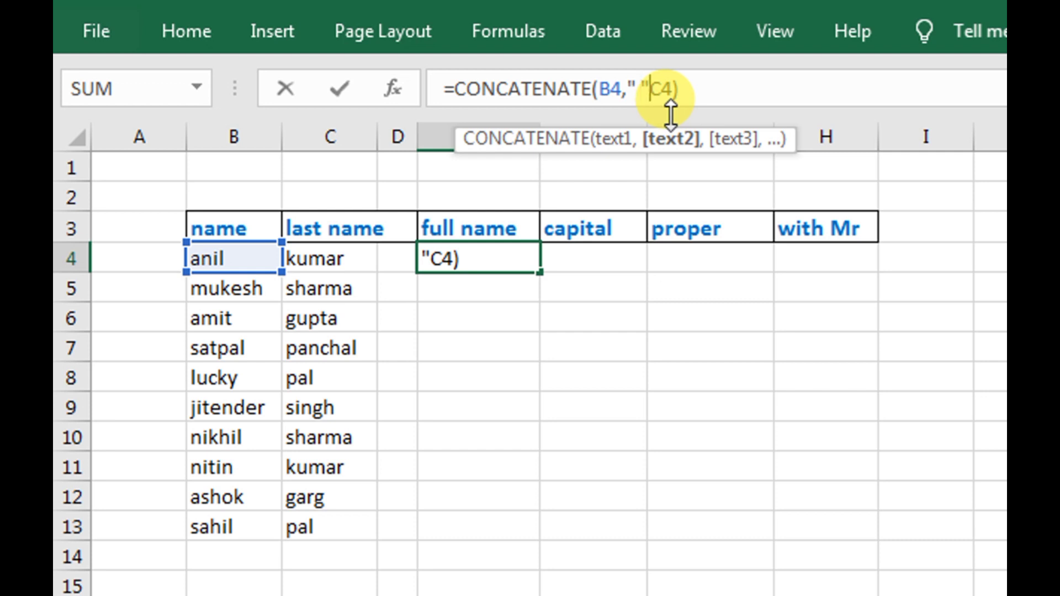
{"action": "type", "text": ","}
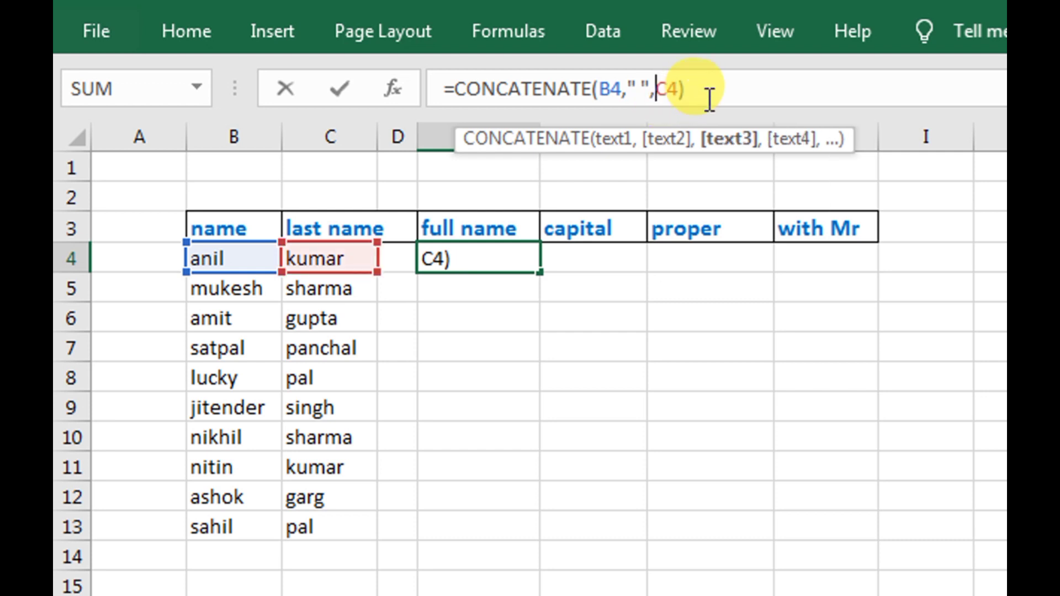
{"action": "key", "text": "Return"}
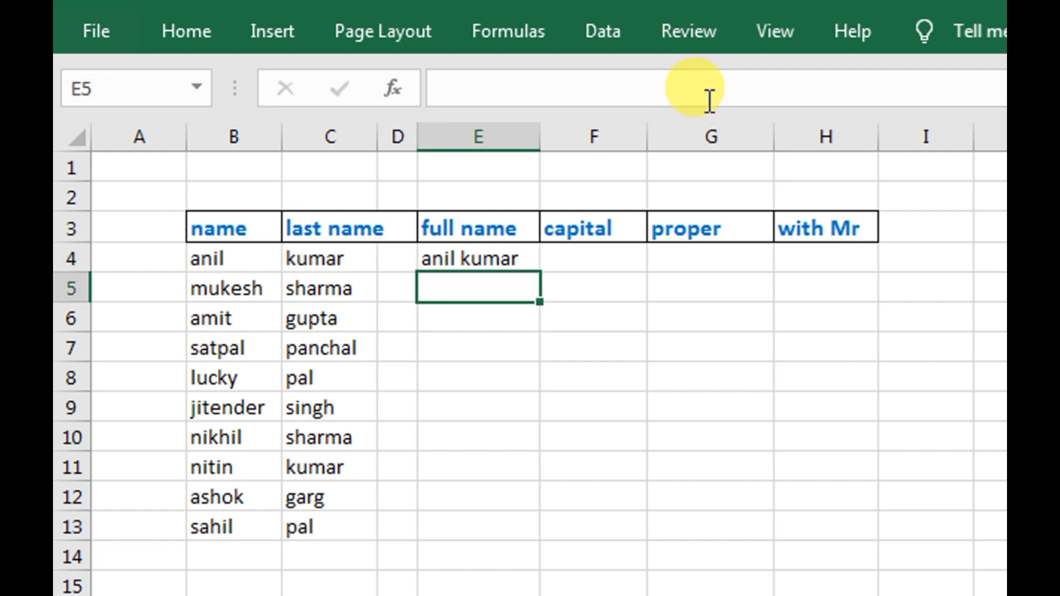
{"action": "left_click", "coordinate": [500, 261]}
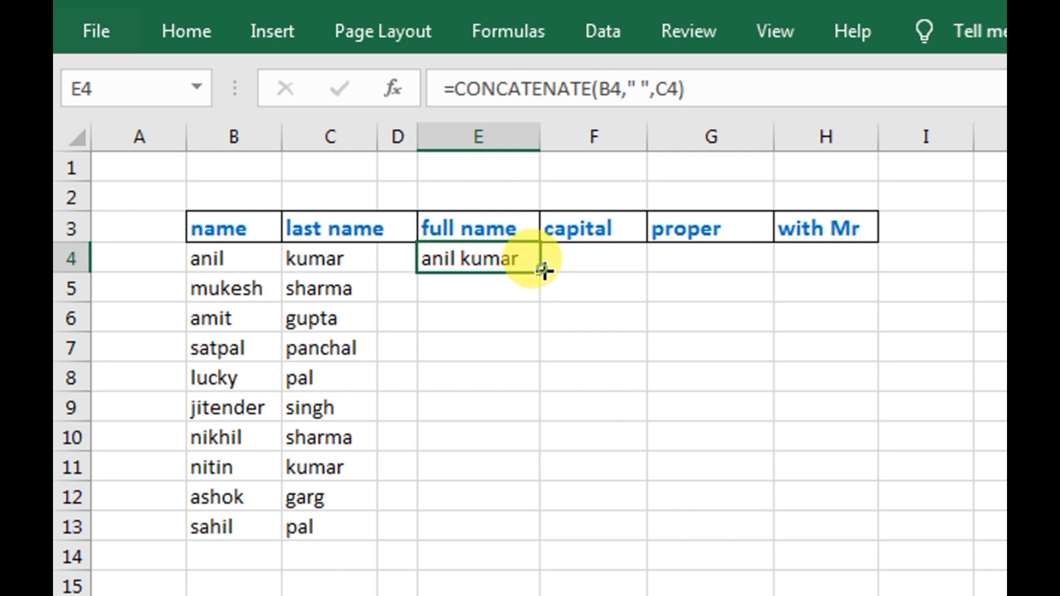
{"action": "left_click_drag", "start_coordinate": [543, 271], "coordinate": [540, 495]}
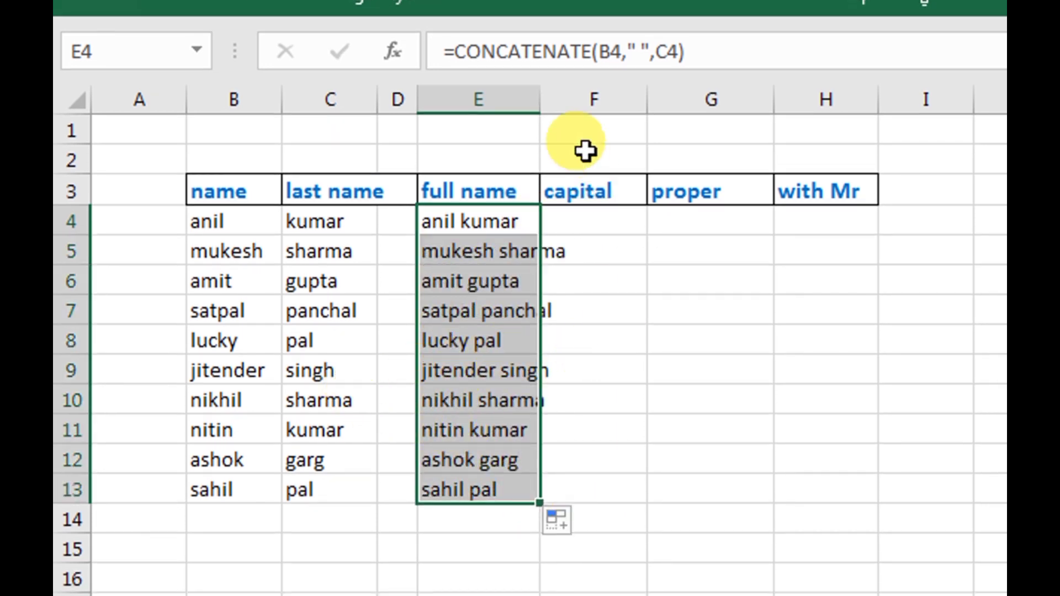
- Auto-fit column E to the full names and widen the capital column F to about 16.57
{"action": "double_click", "coordinate": [540, 100]}
{"action": "left_click", "coordinate": [641, 273]}
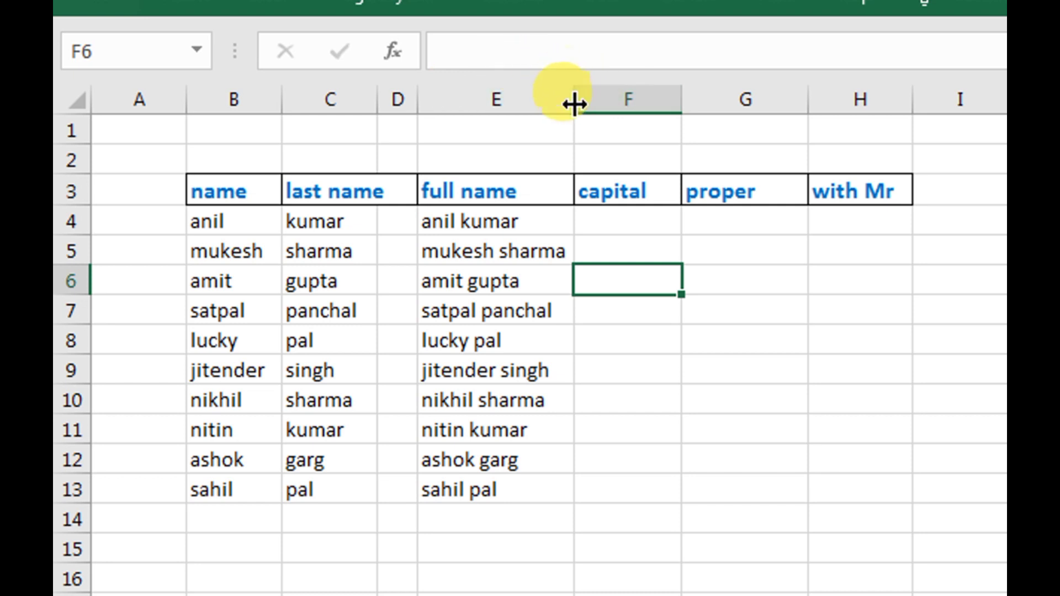
{"action": "double_click", "coordinate": [682, 100]}
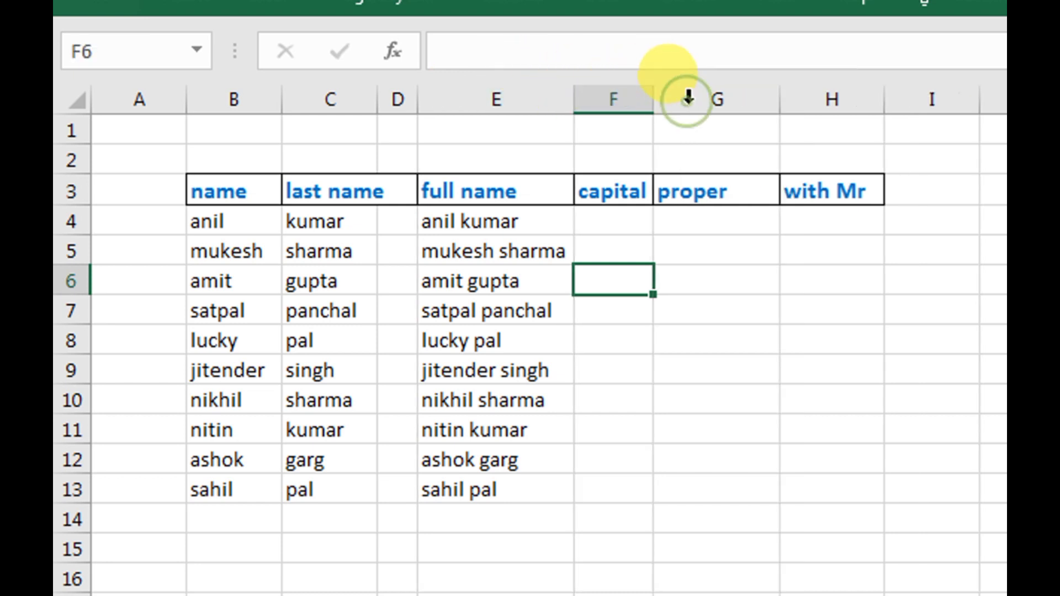
{"action": "left_click_drag", "start_coordinate": [661, 103], "coordinate": [758, 129]}
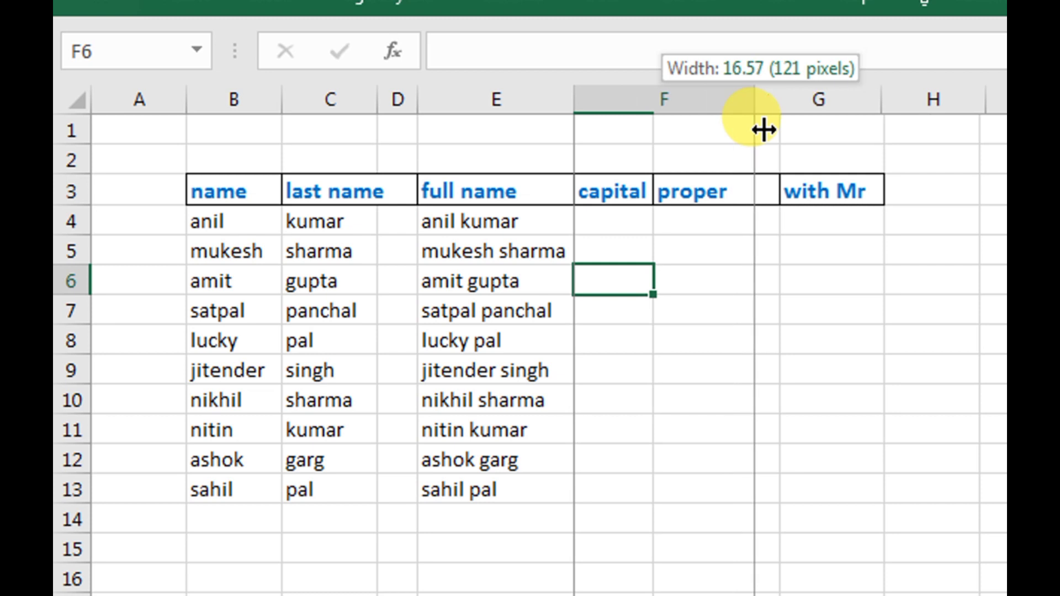
{"action": "left_click", "coordinate": [646, 218]}
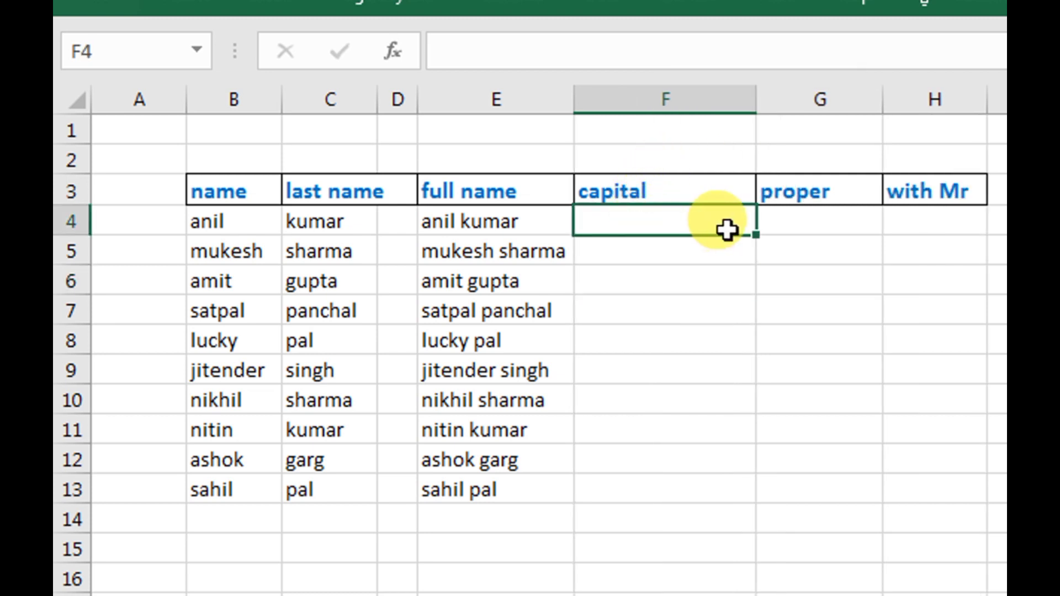
- Enter =upper(concatenate(B4," ",C4) in F4, leaving out the final closing parenthesis
{"action": "type", "text": "="}
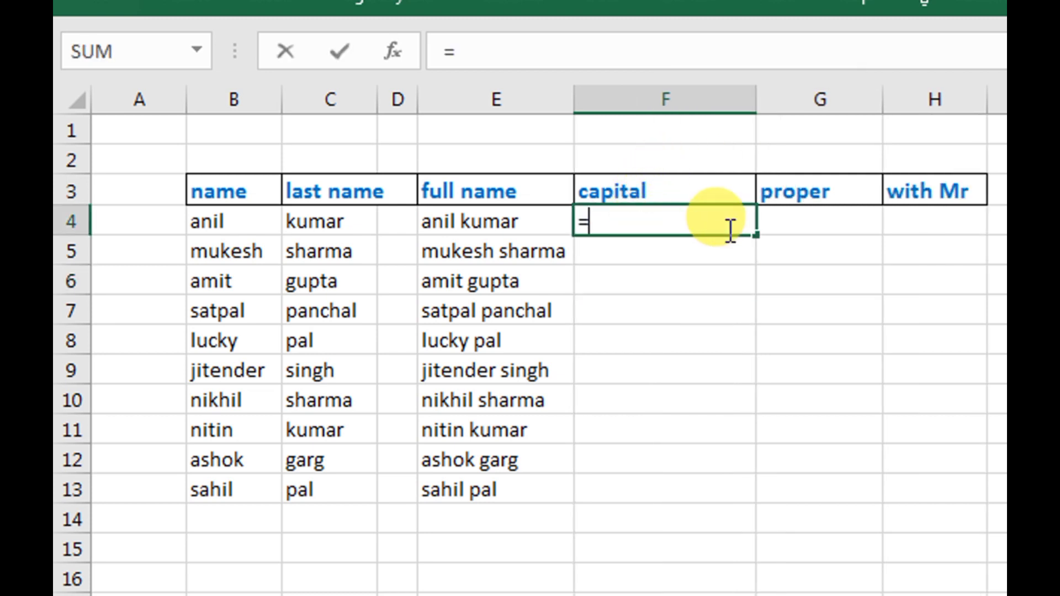
{"action": "type", "text": "up"}
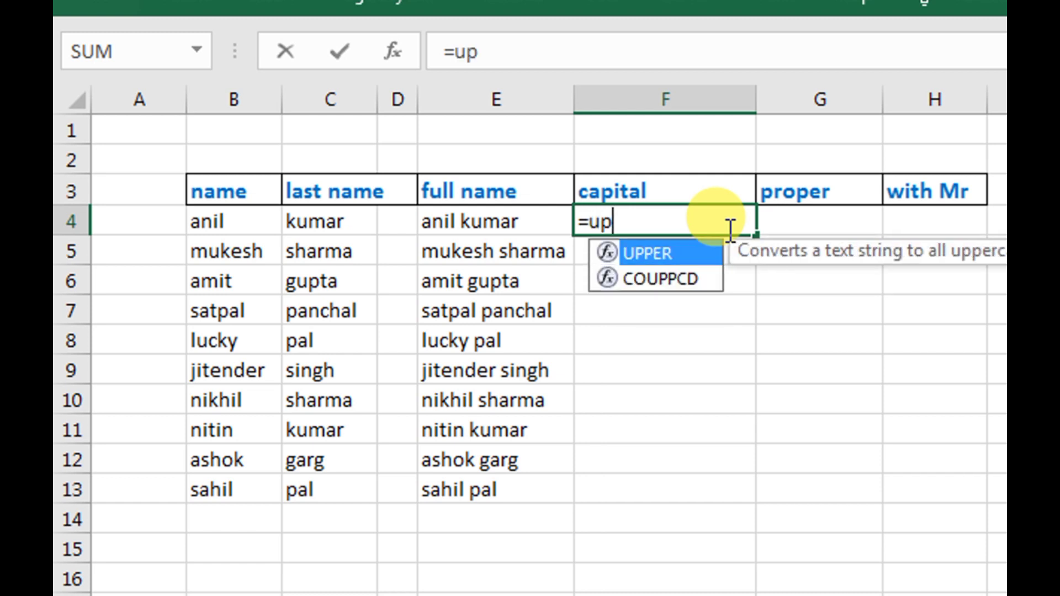
{"action": "type", "text": "per"}
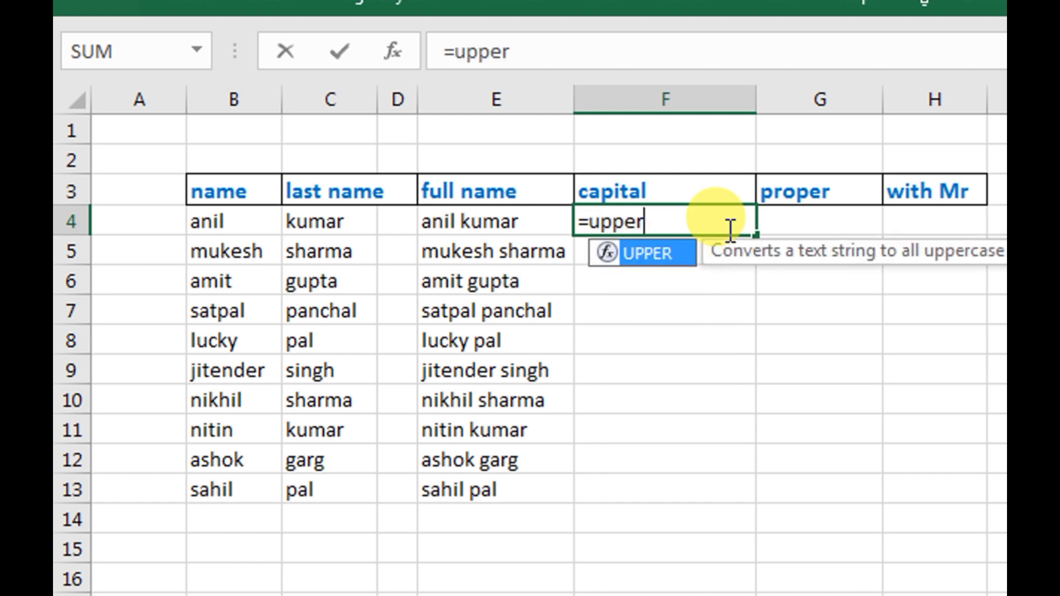
{"action": "type", "text": "("}
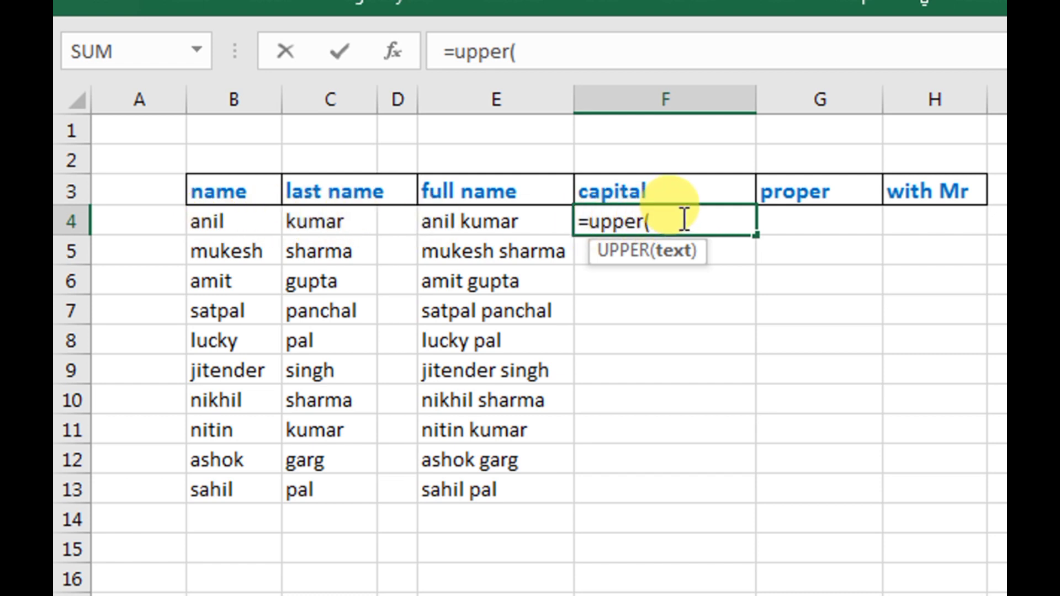
{"action": "type", "text": "con"}
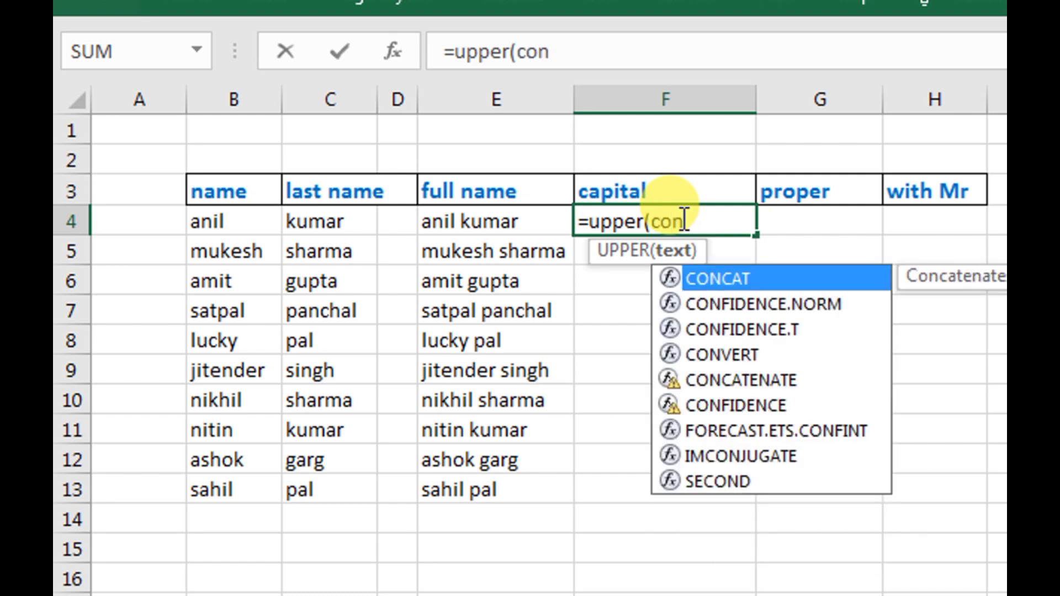
{"action": "type", "text": "ca"}
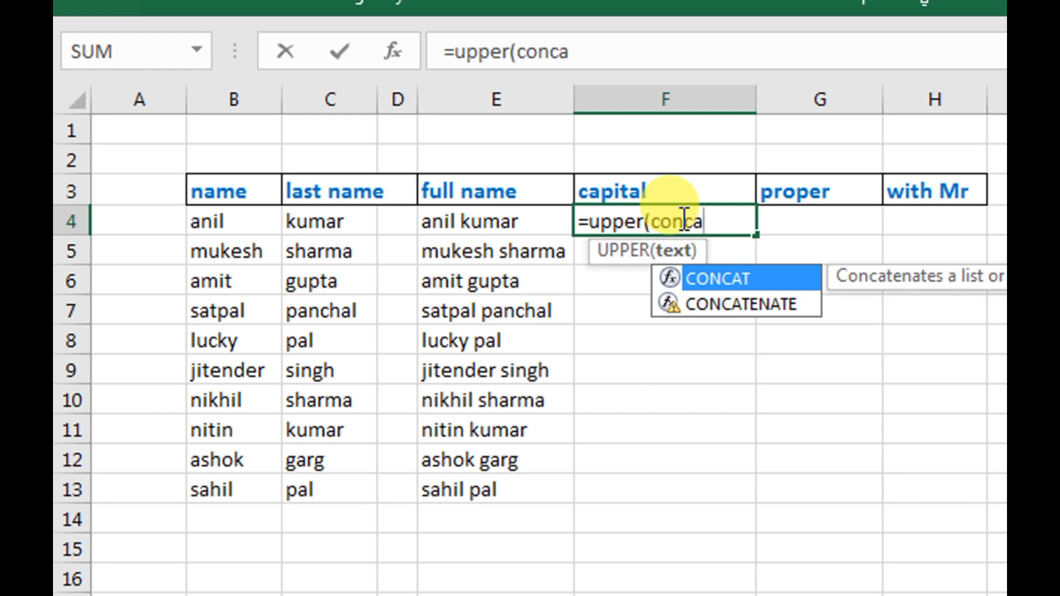
{"action": "type", "text": "tenate"}
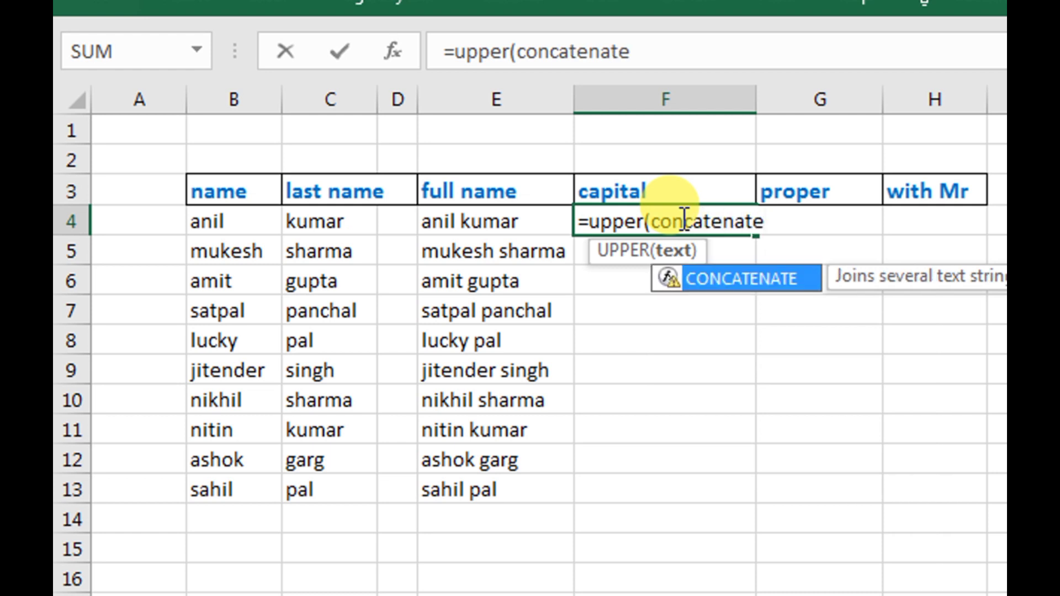
{"action": "type", "text": "("}
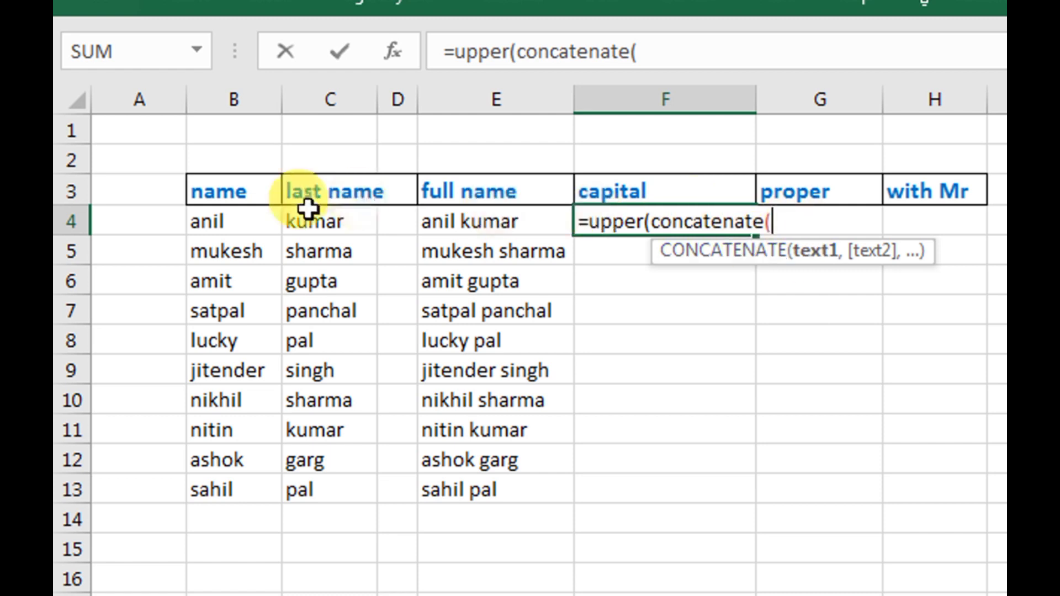
{"action": "left_click", "coordinate": [221, 223]}
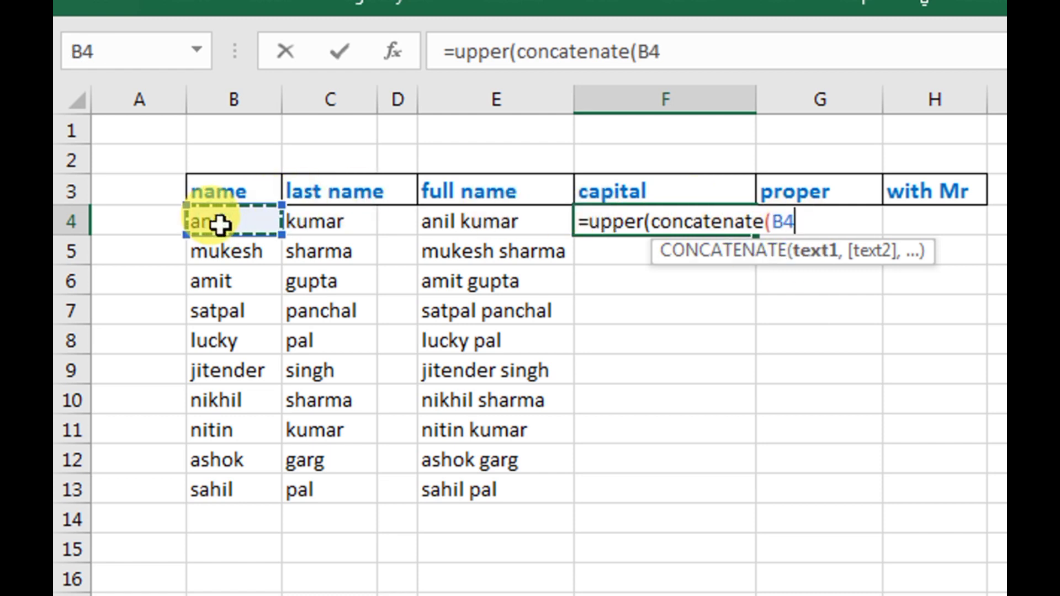
{"action": "type", "text": ",\" \""}
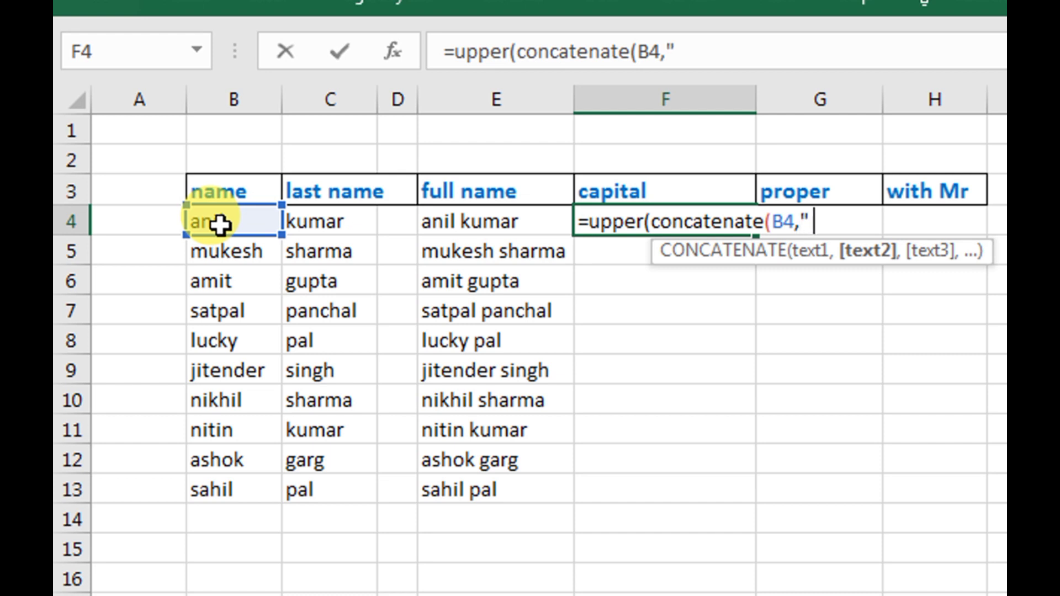
{"action": "type", "text": ","}
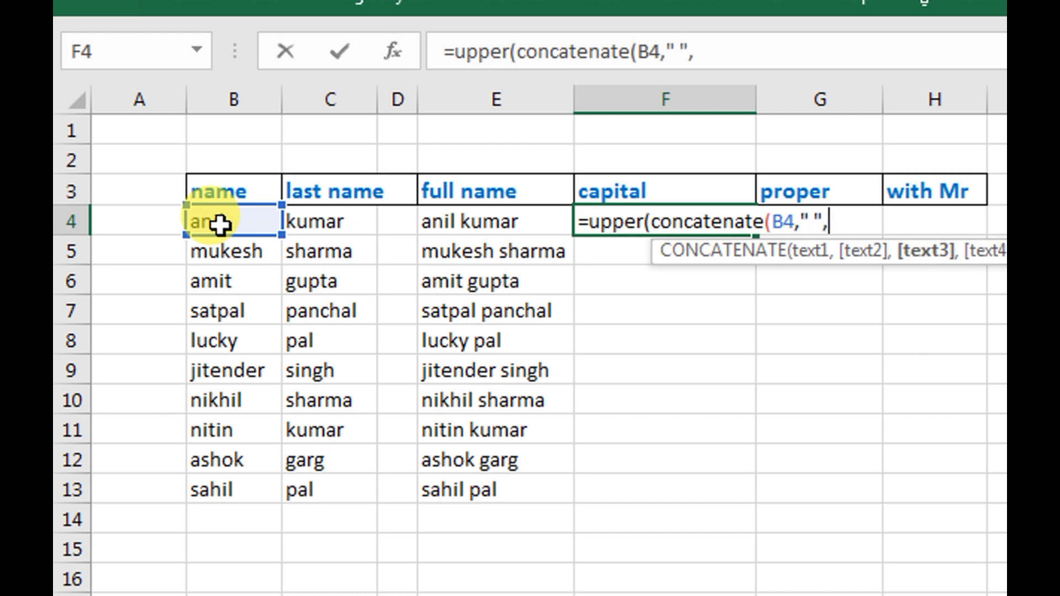
{"action": "left_click", "coordinate": [324, 223]}
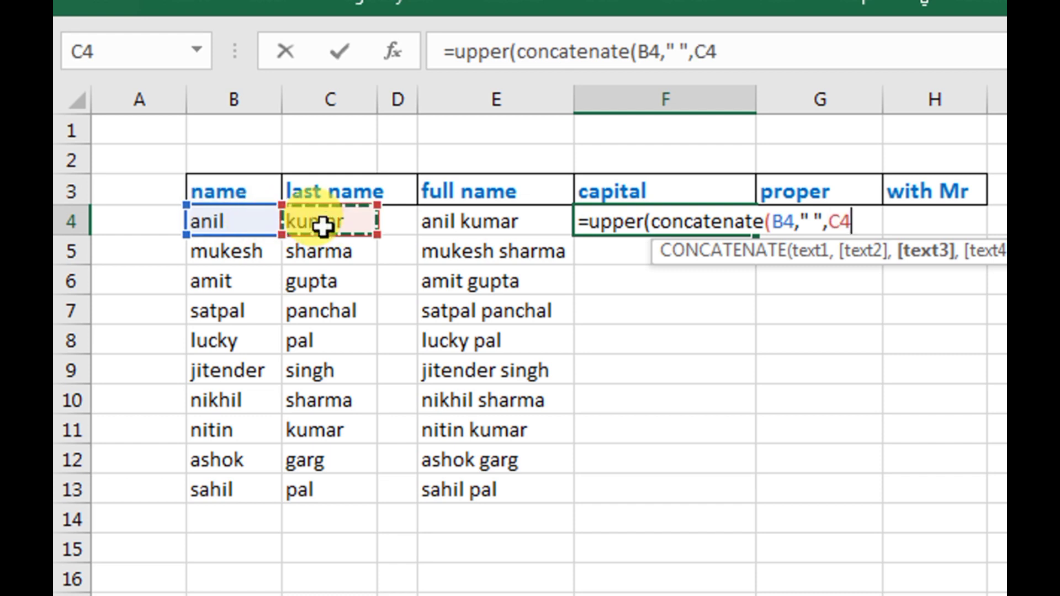
{"action": "type", "text": ")"}
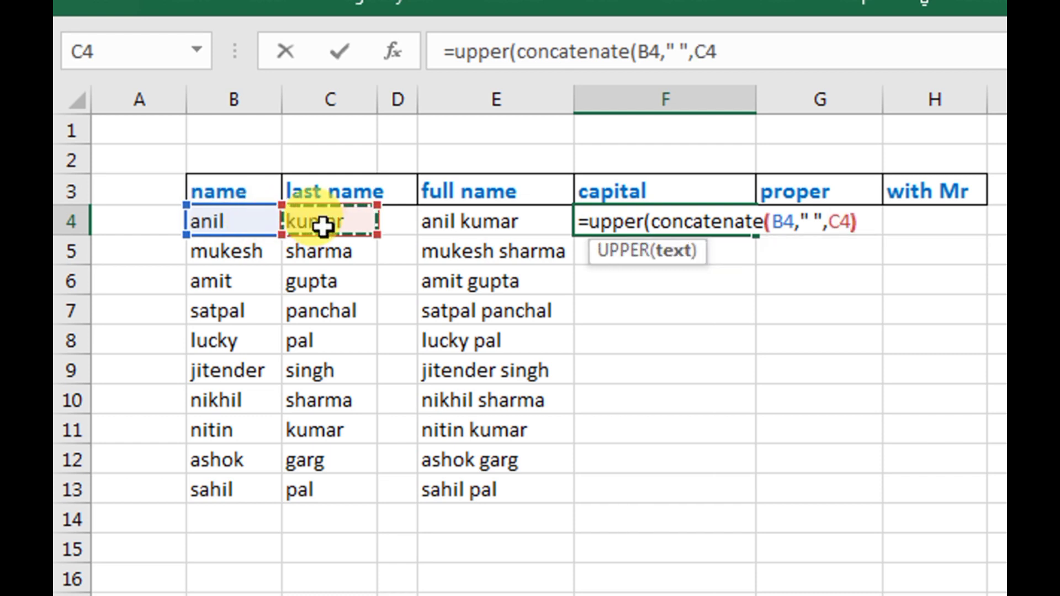
{"action": "key", "text": "Return"}
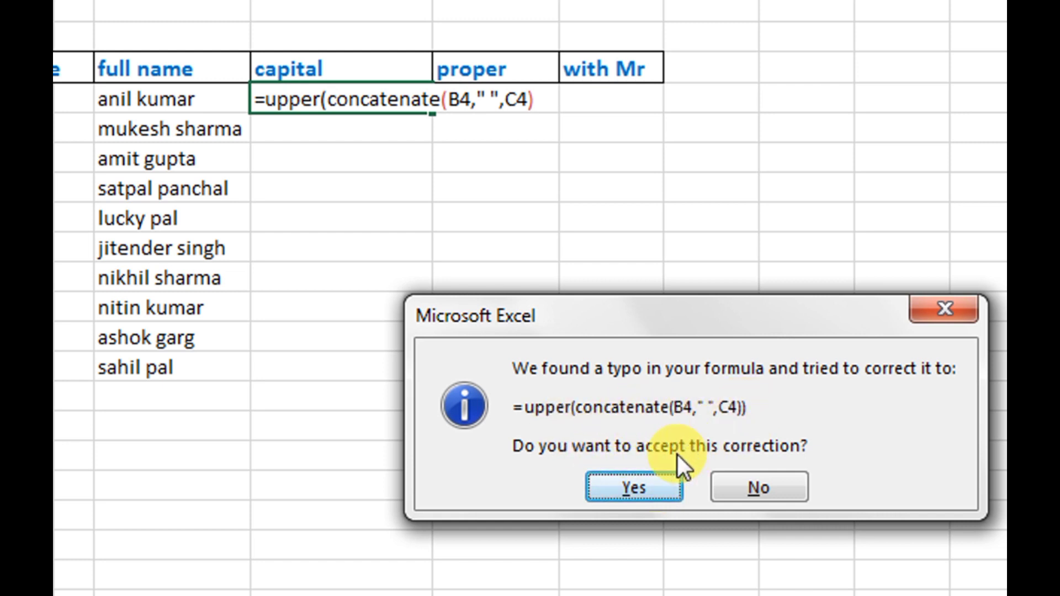
{"action": "left_click", "coordinate": [650, 483]}
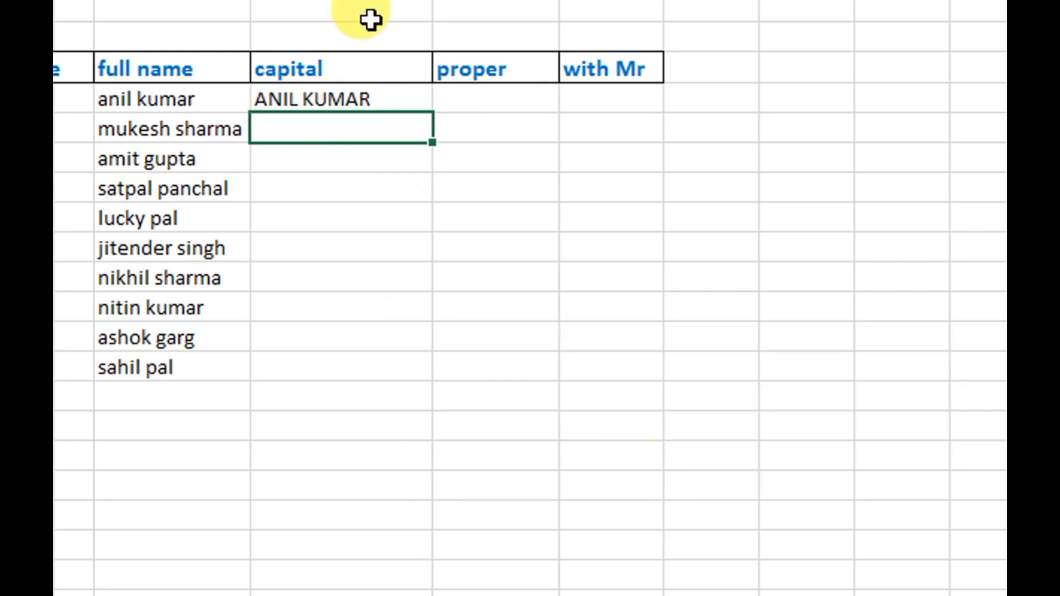
{"action": "left_click", "coordinate": [324, 264]}
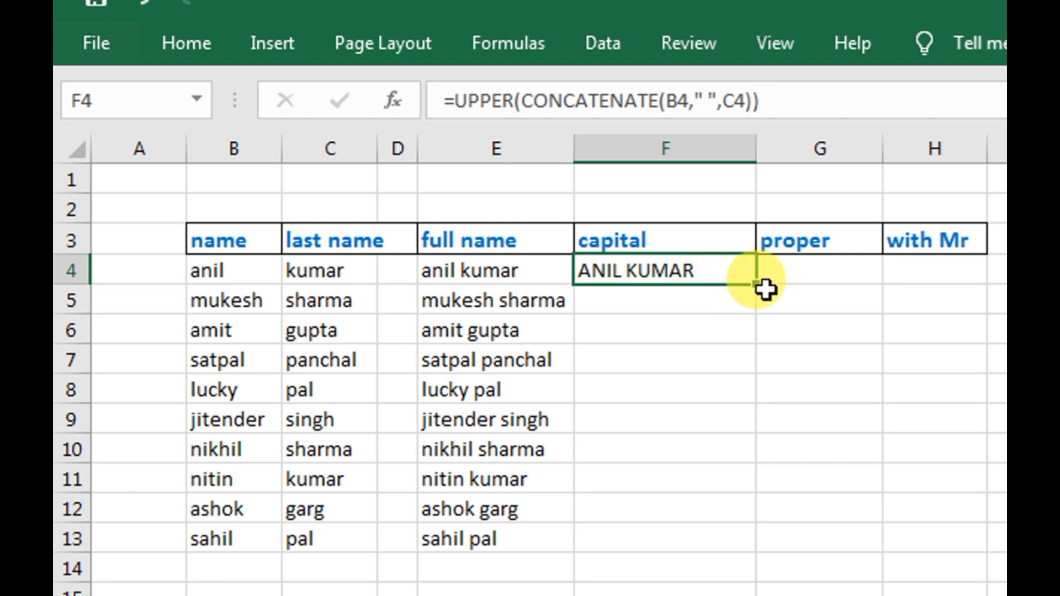
{"action": "mouse_move", "coordinate": [754, 290]}
{"action": "left_mouse_down"}
{"action": "mouse_move", "coordinate": [768, 508]}
{"action": "mouse_move", "coordinate": [760, 483]}
{"action": "left_mouse_up"}
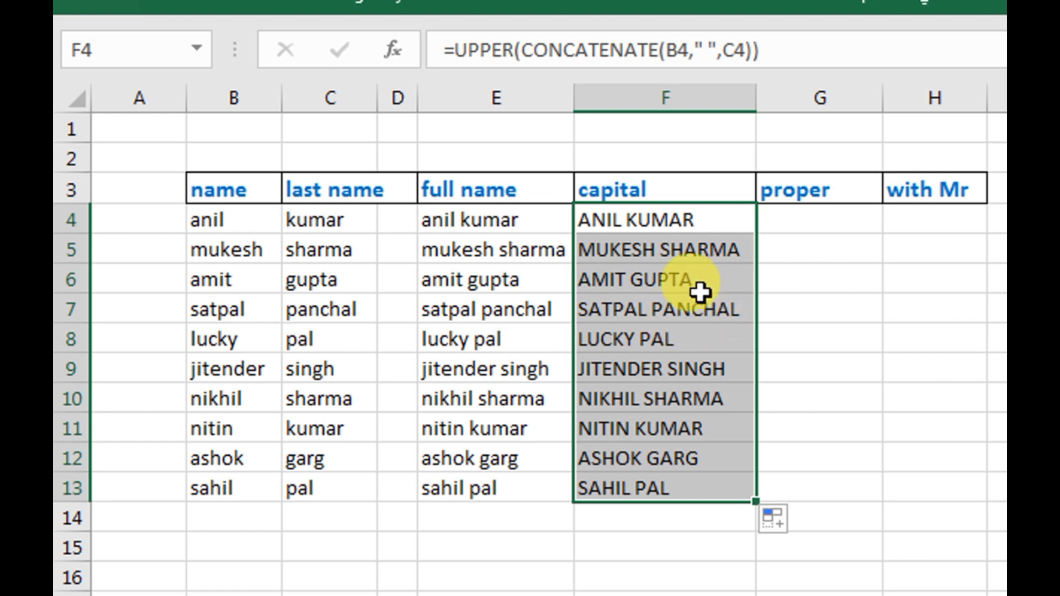
{"action": "left_click", "coordinate": [823, 221]}
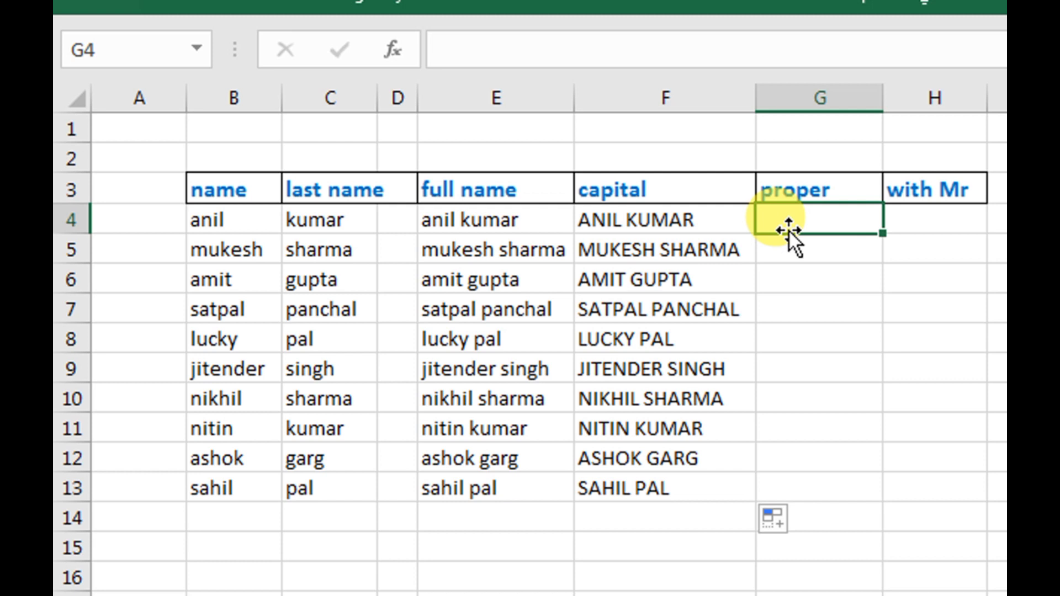
{"action": "type", "text": "="}
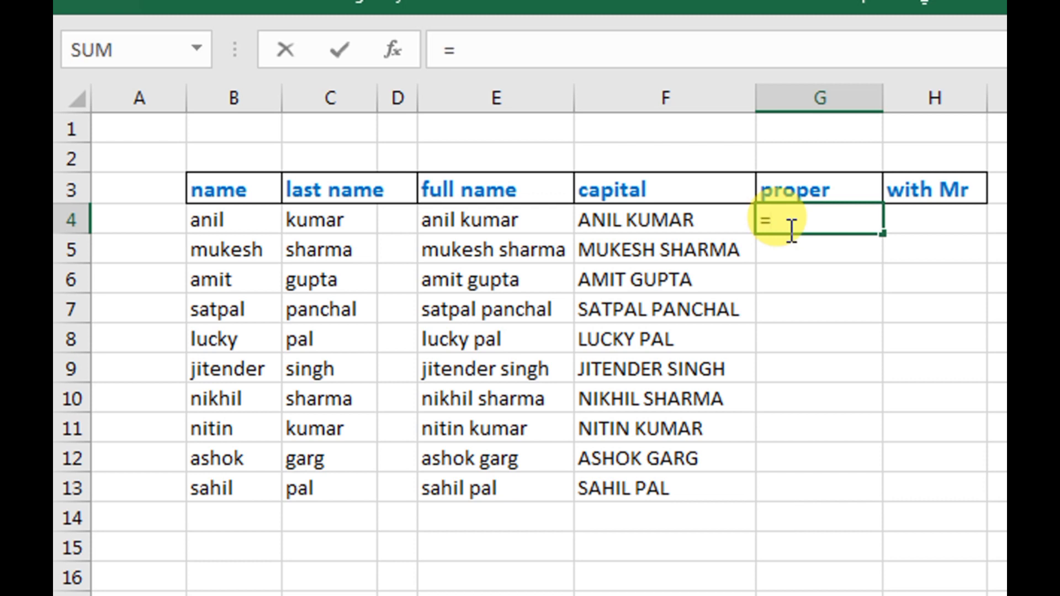
{"action": "type", "text": "pe"}
{"action": "key", "text": "BackSpace"}
{"action": "type", "text": "roper("}
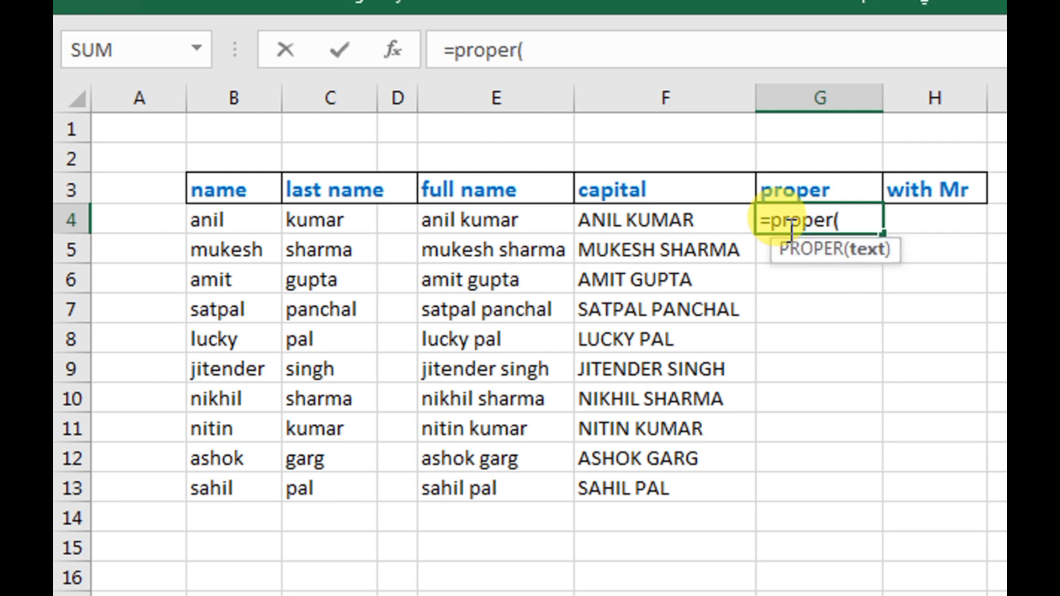
{"action": "type", "text": "c"}
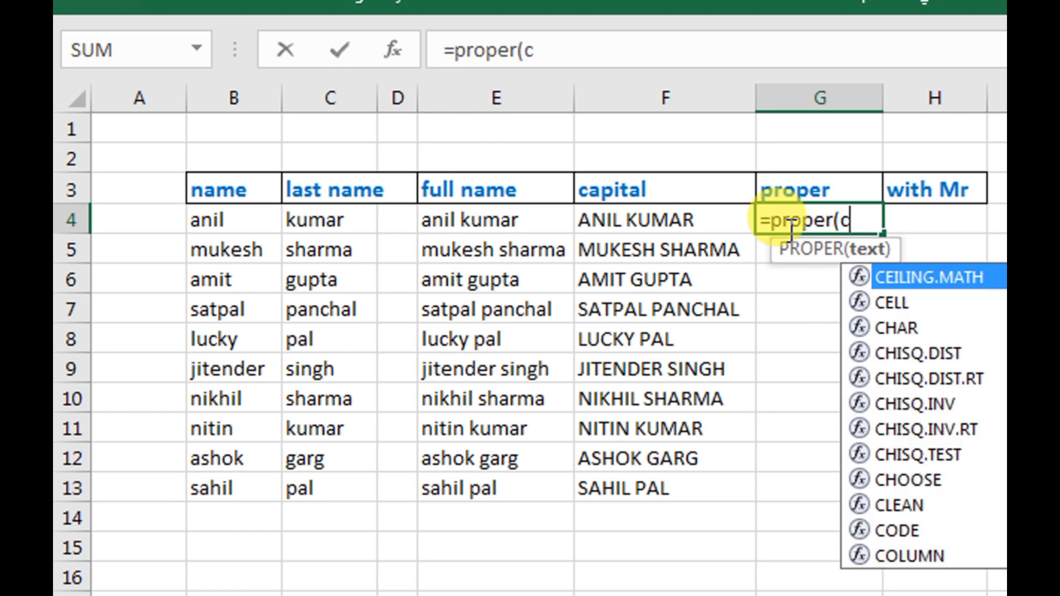
{"action": "type", "text": "oncate"}
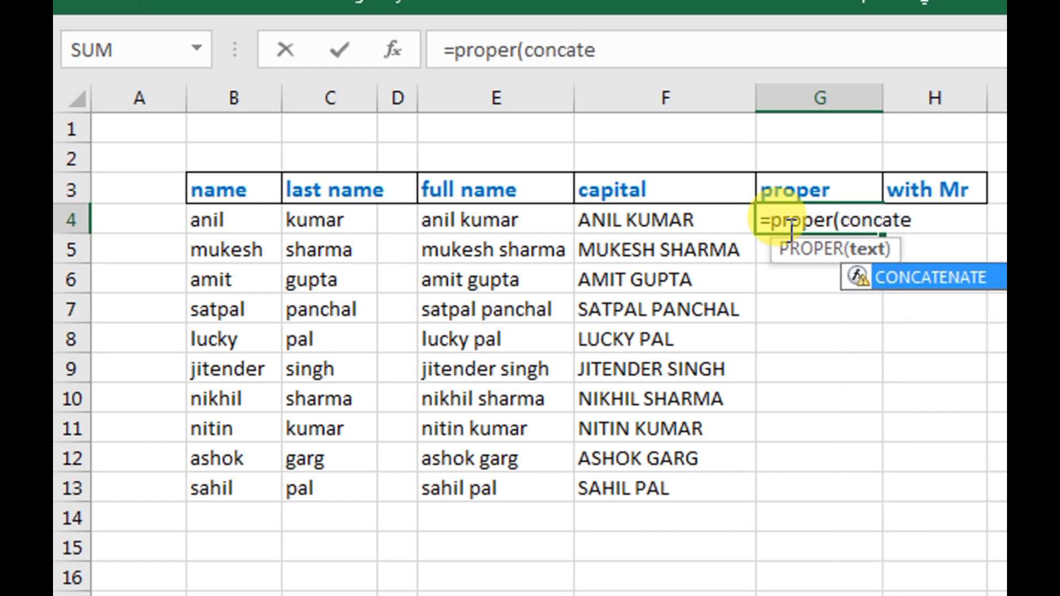
{"action": "type", "text": "nate"}
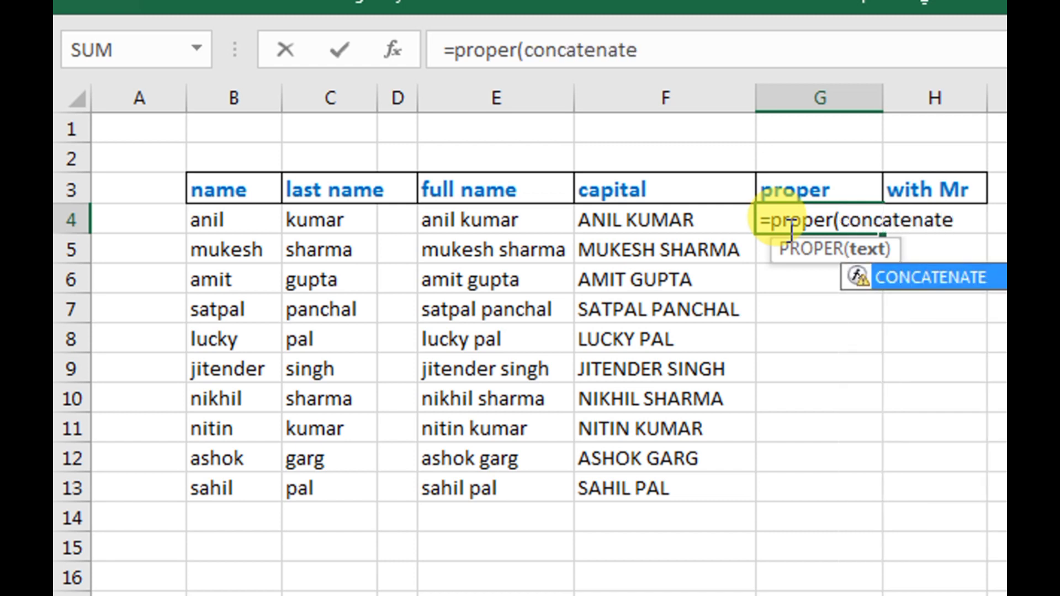
{"action": "type", "text": "("}
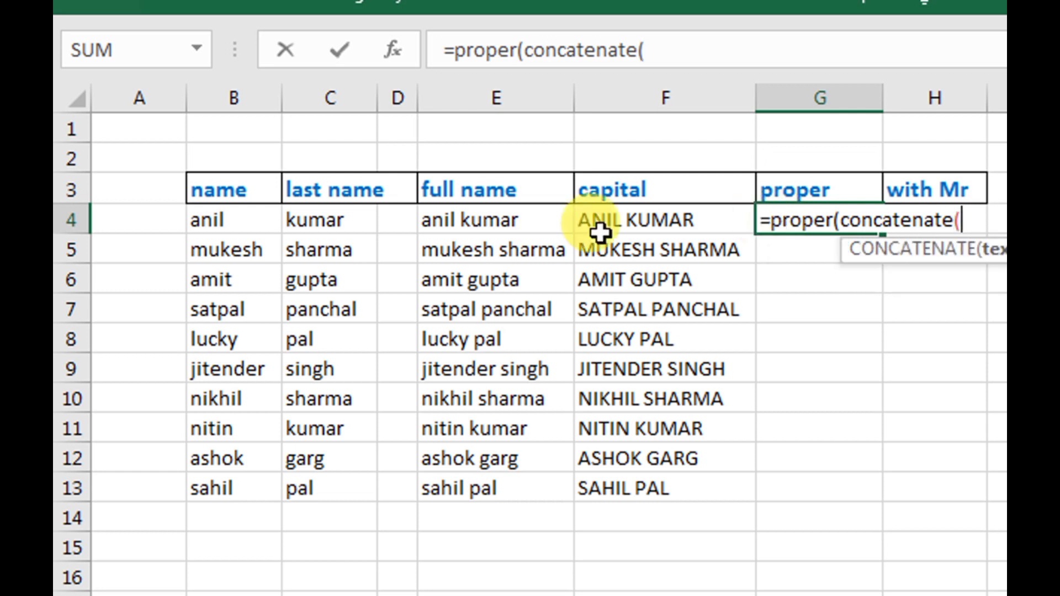
{"action": "left_click", "coordinate": [229, 226]}
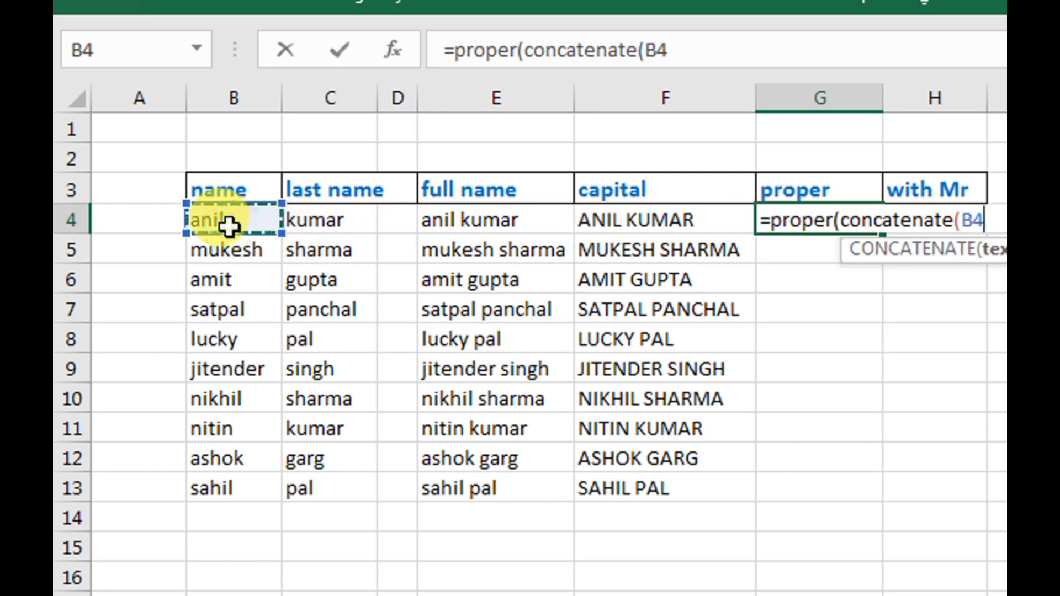
{"action": "type", "text": ","}
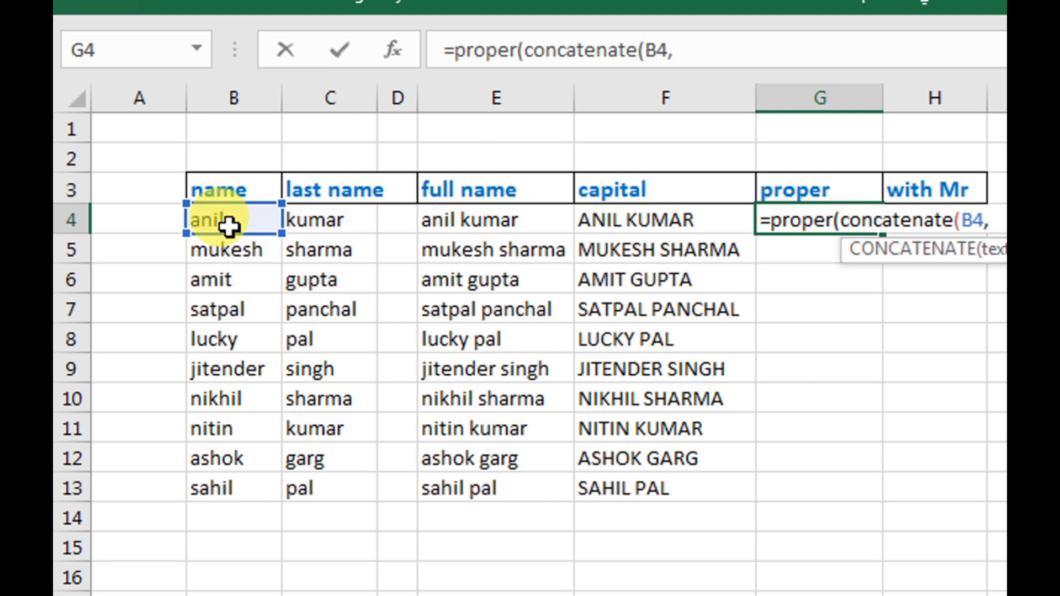
{"action": "type", "text": "\""}
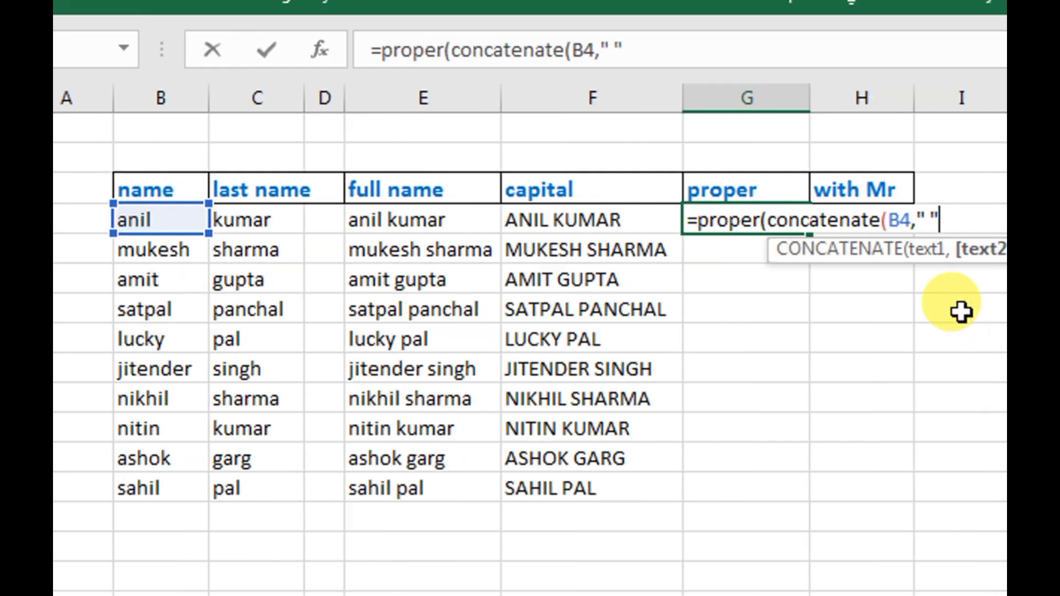
{"action": "scroll", "coordinate": [963, 310], "scroll_direction": "right", "scroll_amount": 2}
{"action": "type", "text": ","}
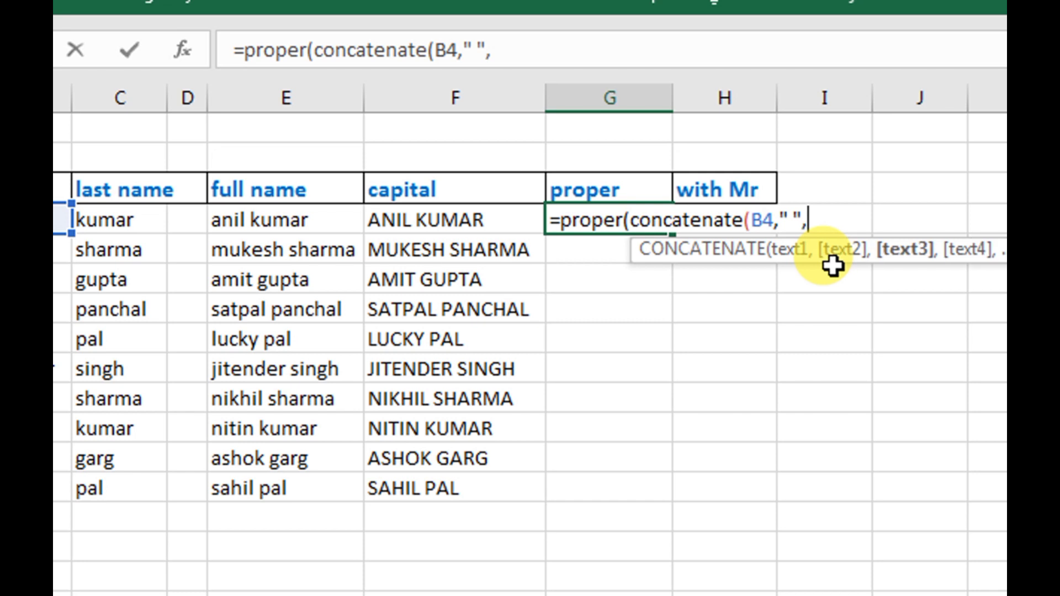
{"action": "scroll", "coordinate": [387, 276], "scroll_direction": "left", "scroll_amount": 1}
{"action": "left_click", "coordinate": [196, 223]}
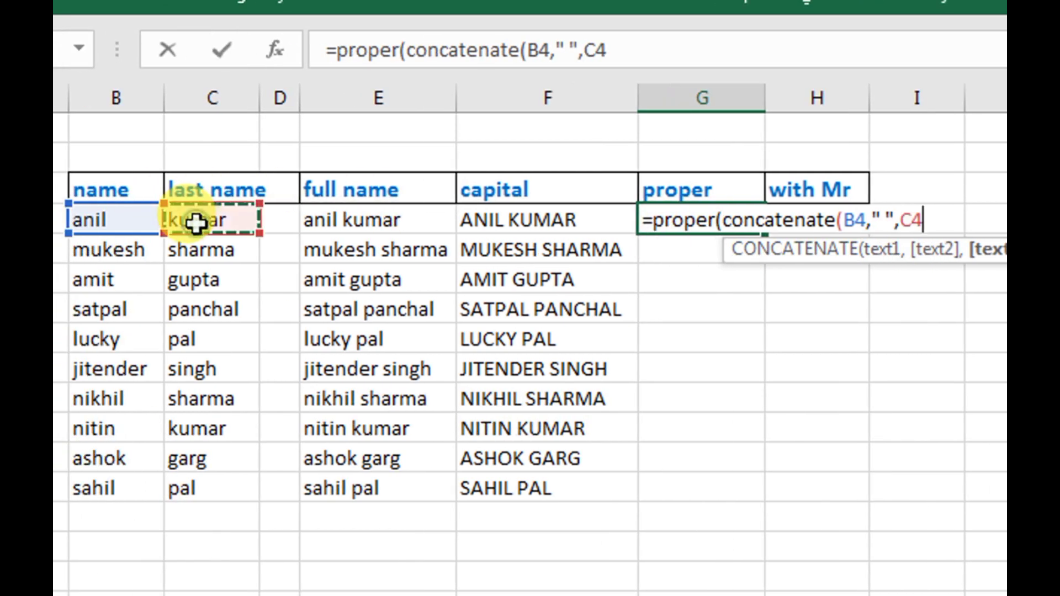
{"action": "type", "text": ")"}
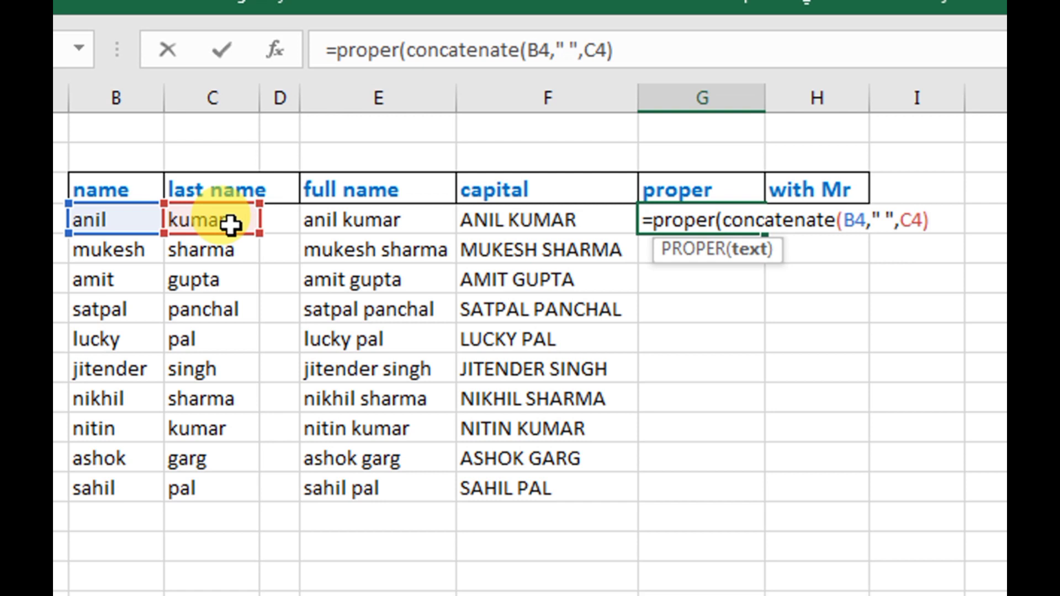
{"action": "type", "text": ")"}
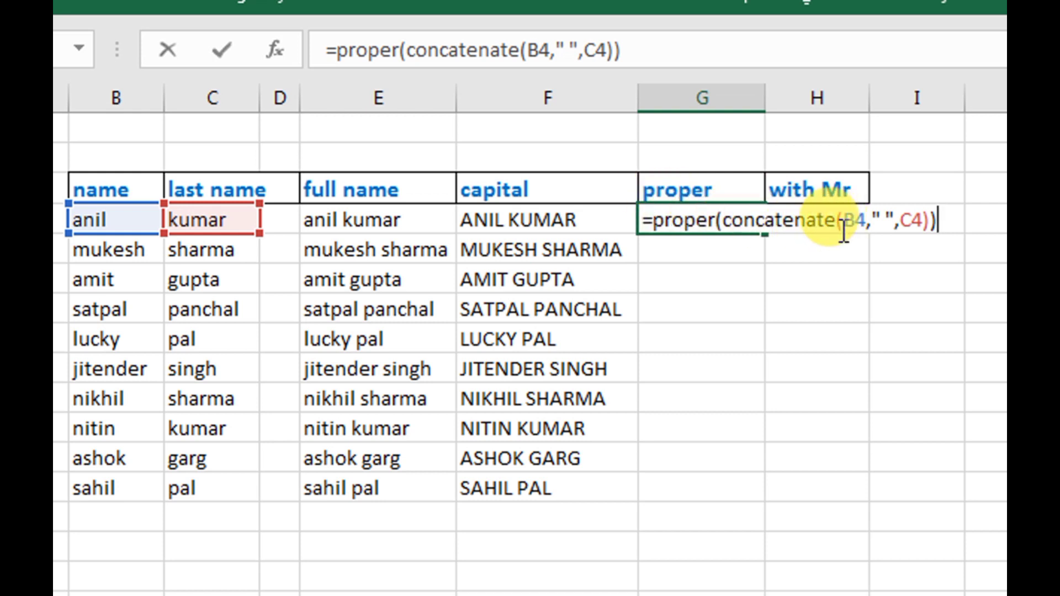
{"action": "key", "text": "Return"}
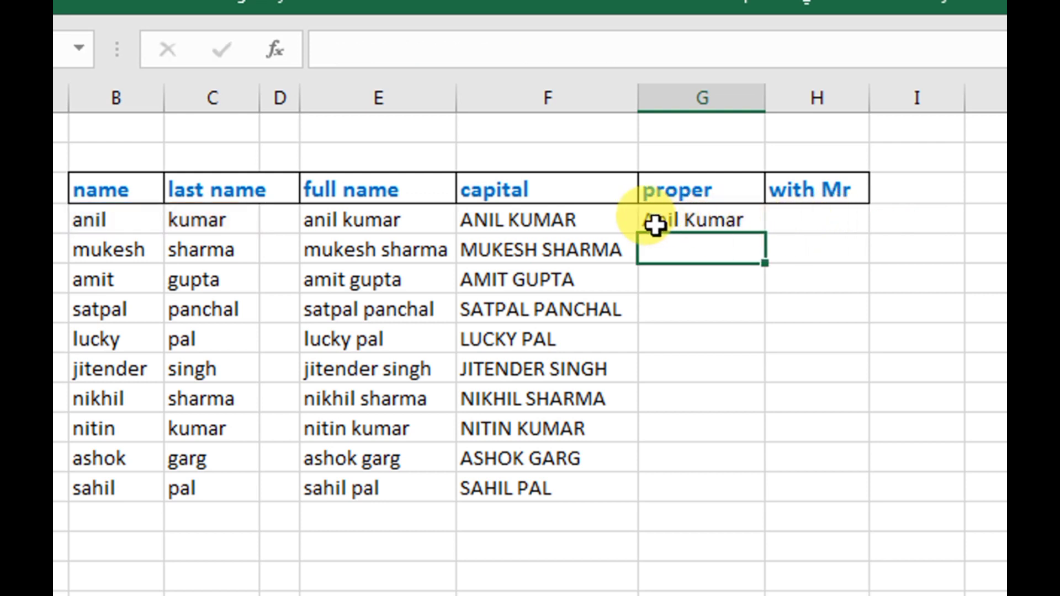
- Copy G4's proper-case formula down through G13, then inspect the first and last names in B4 and C4
{"action": "left_click", "coordinate": [722, 221]}
{"action": "left_click_drag", "start_coordinate": [764, 235], "coordinate": [768, 506]}
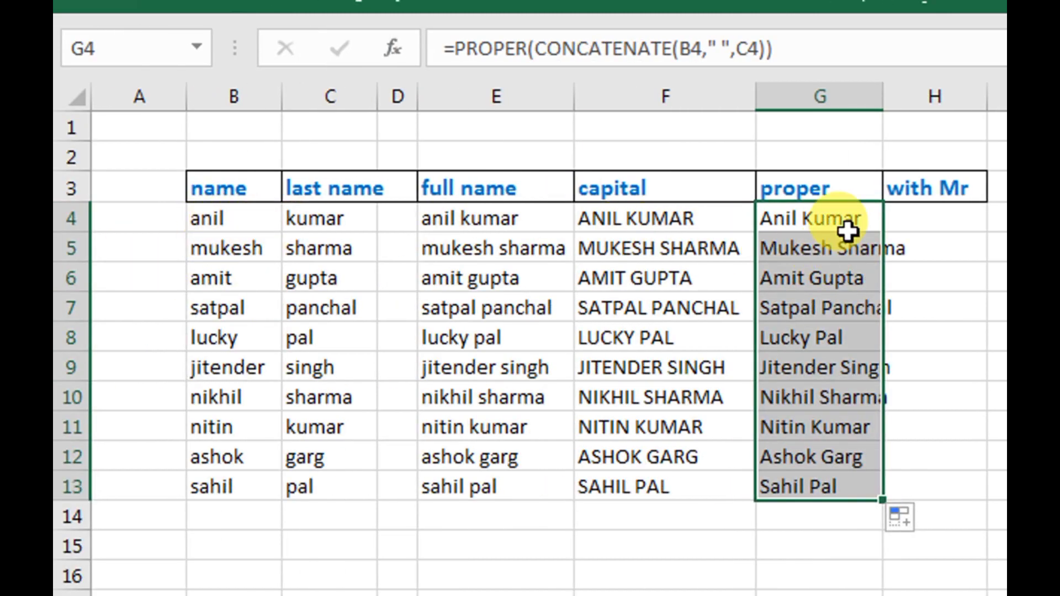
{"action": "left_click", "coordinate": [218, 220]}
{"action": "left_click", "coordinate": [316, 226]}
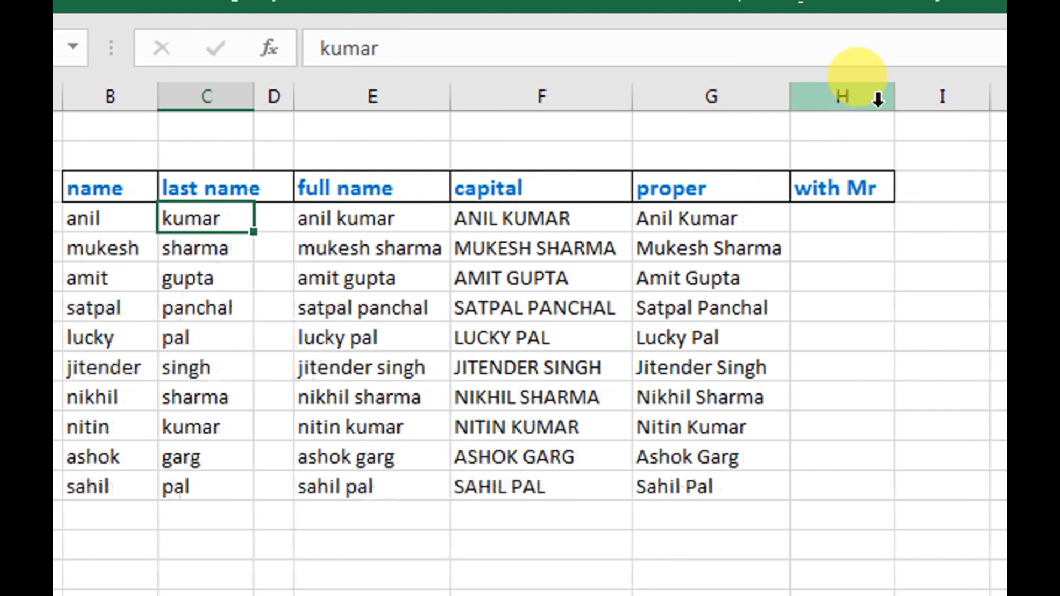
- Widen column H to 9.86, recheck G4's proper formula and select H4
{"action": "left_click_drag", "start_coordinate": [864, 102], "coordinate": [868, 109]}
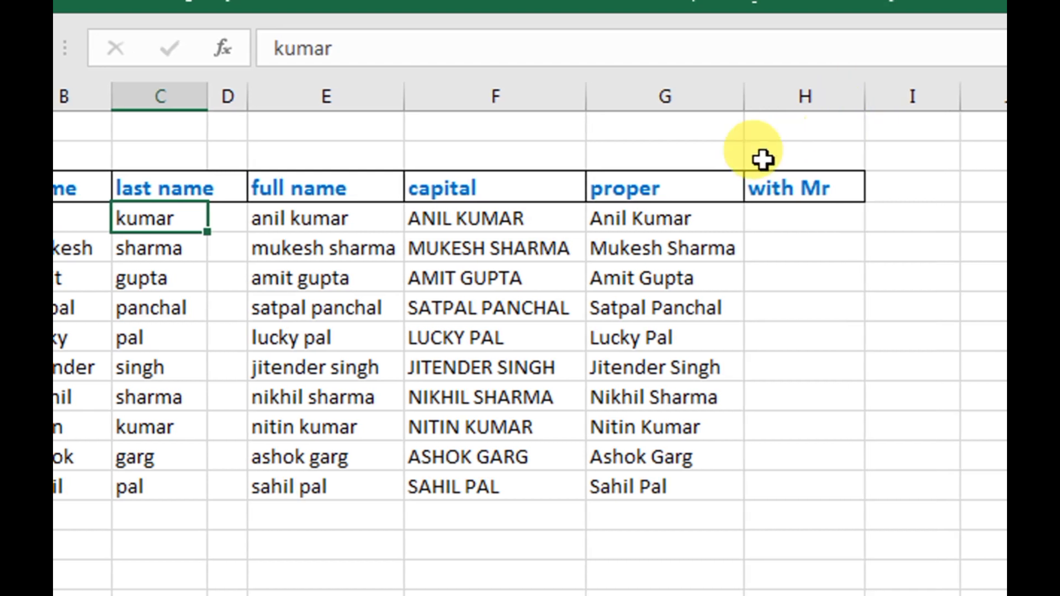
{"action": "left_click", "coordinate": [615, 223]}
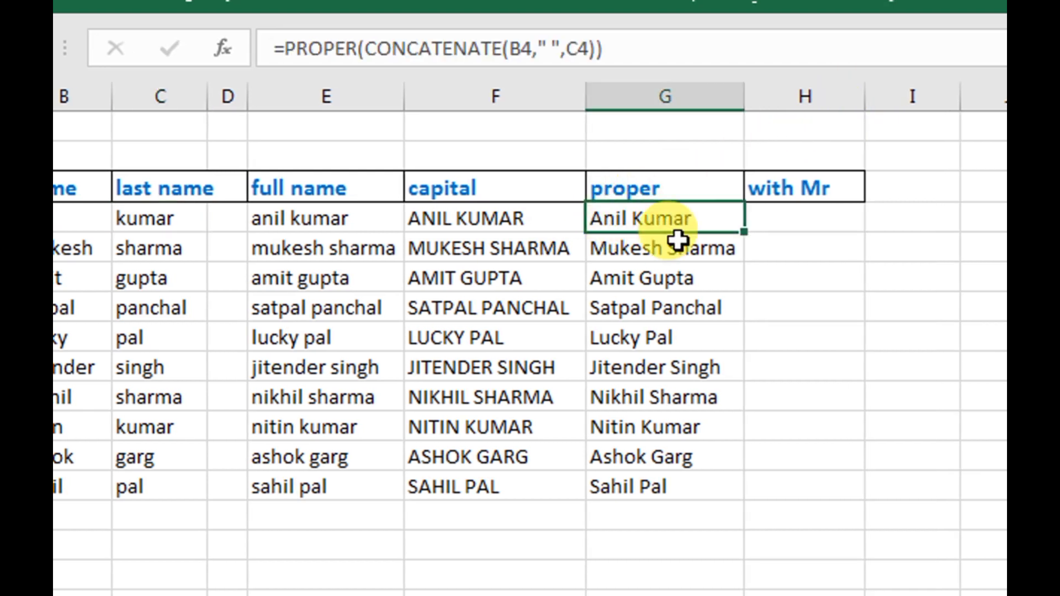
{"action": "left_click", "coordinate": [784, 223]}
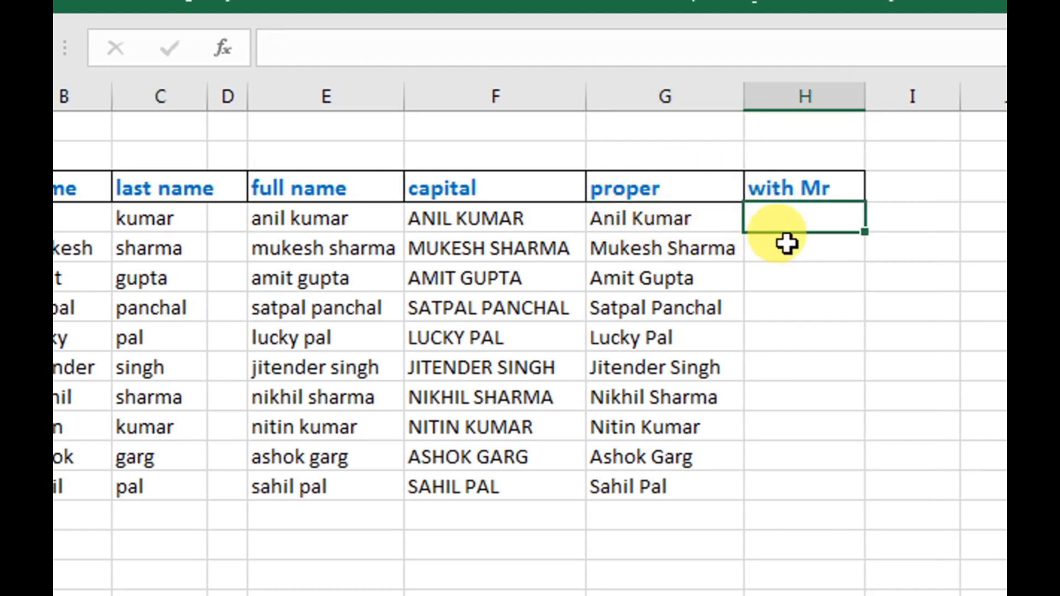
{"action": "left_click", "coordinate": [654, 220]}
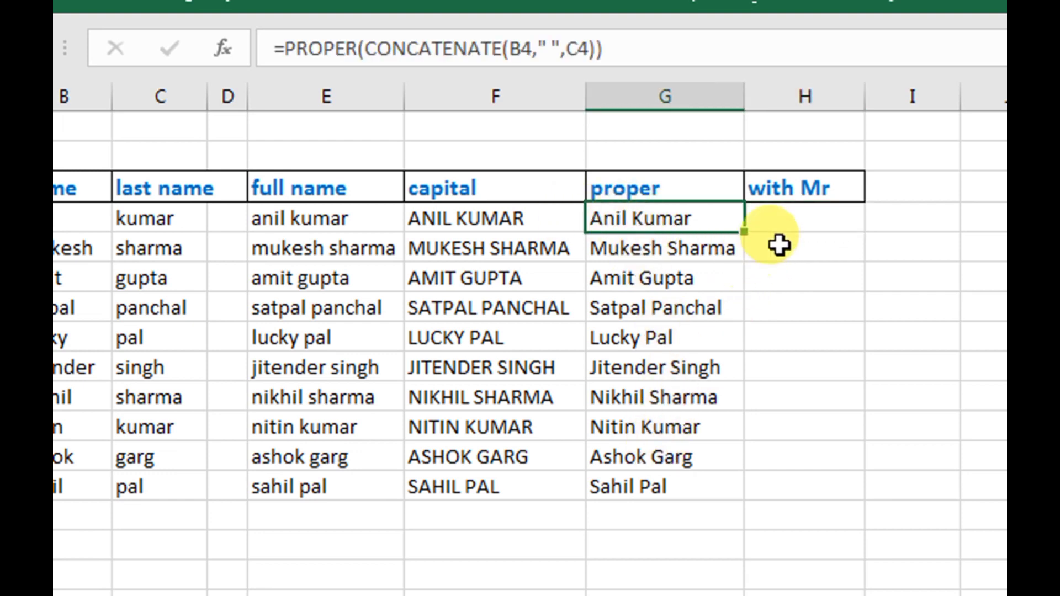
{"action": "left_click", "coordinate": [800, 223]}
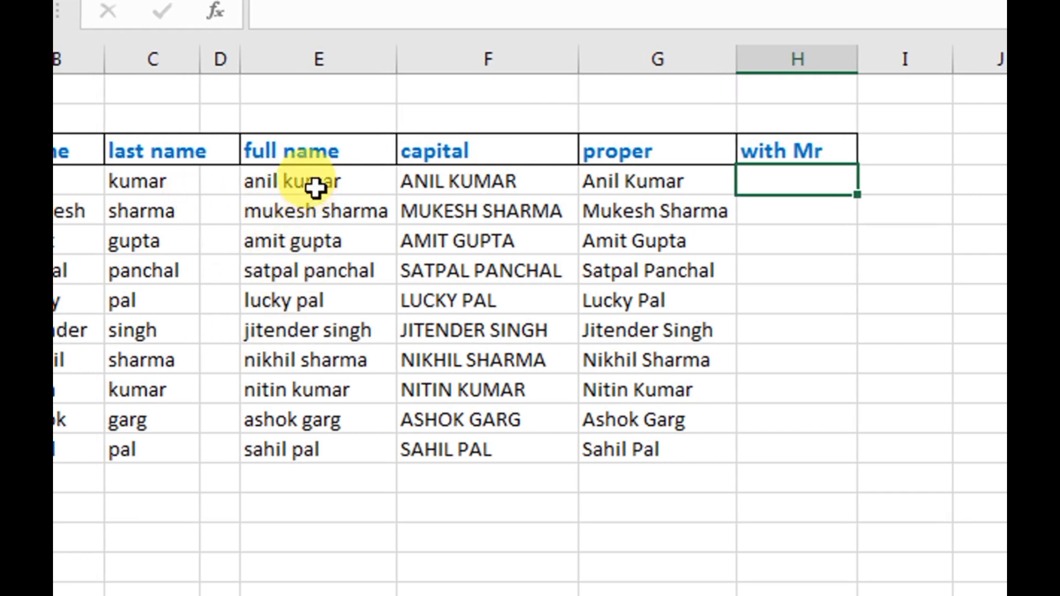
- Clear the full name formulas from E4:E13 and select E4 to rebuild them
{"action": "left_click_drag", "start_coordinate": [315, 188], "coordinate": [321, 442]}
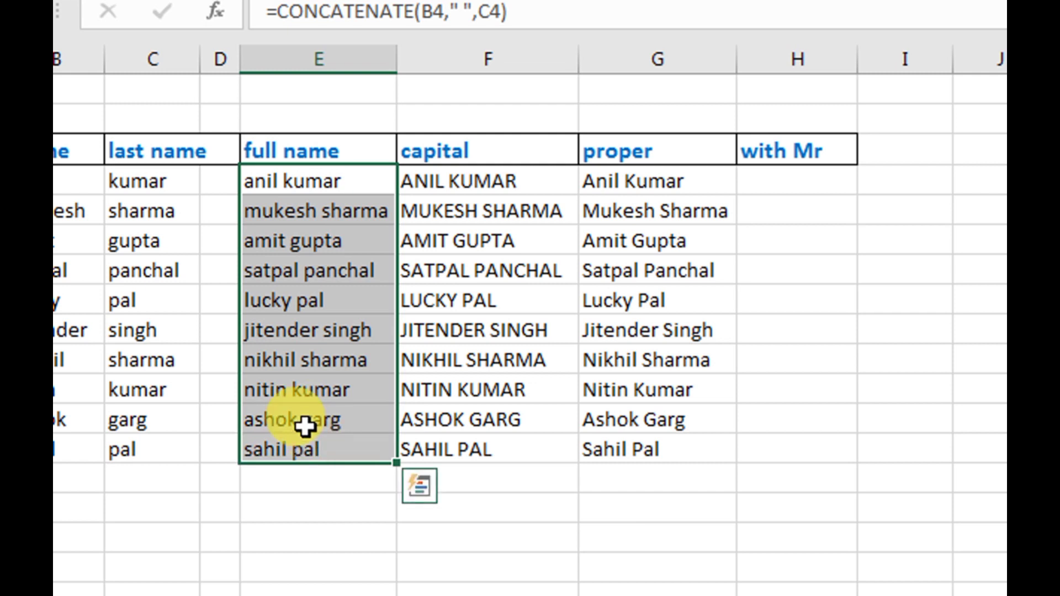
{"action": "key", "text": "Delete"}
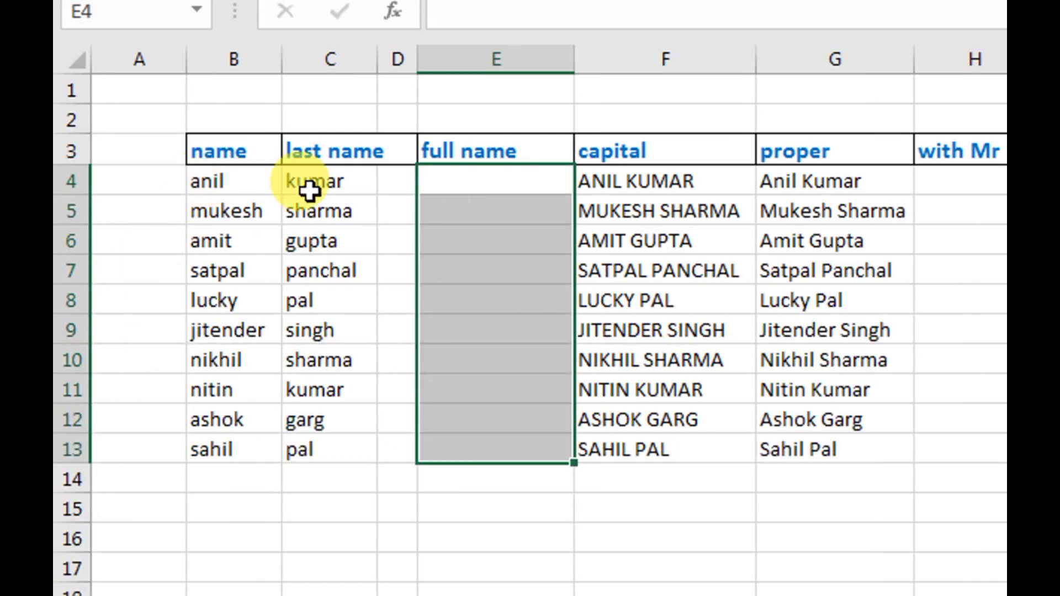
{"action": "left_click", "coordinate": [463, 185]}
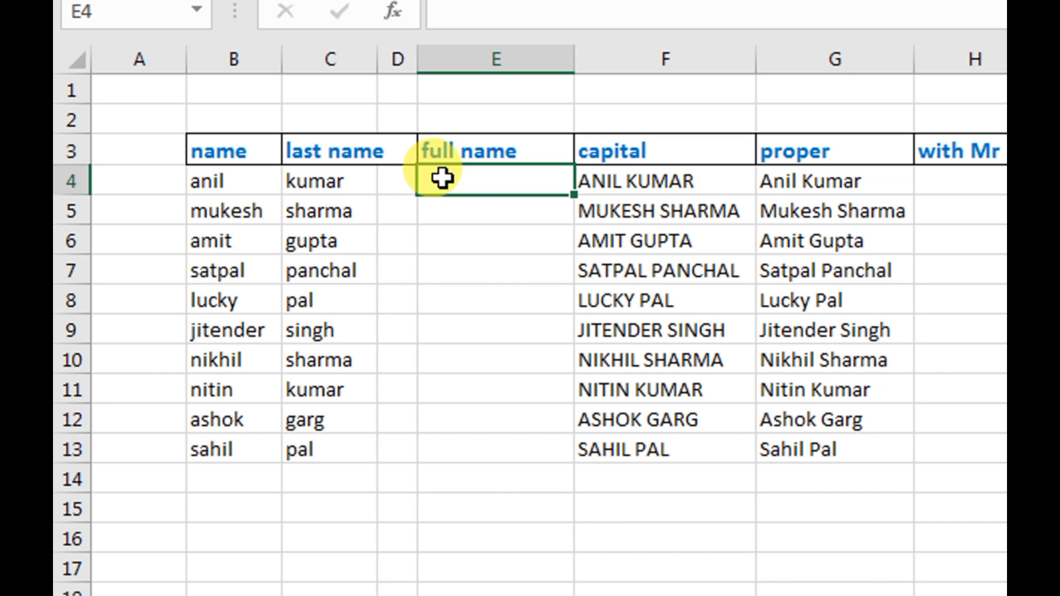
- Enter =B4&C4 in E4 to join the first and last names
{"action": "type", "text": "="}
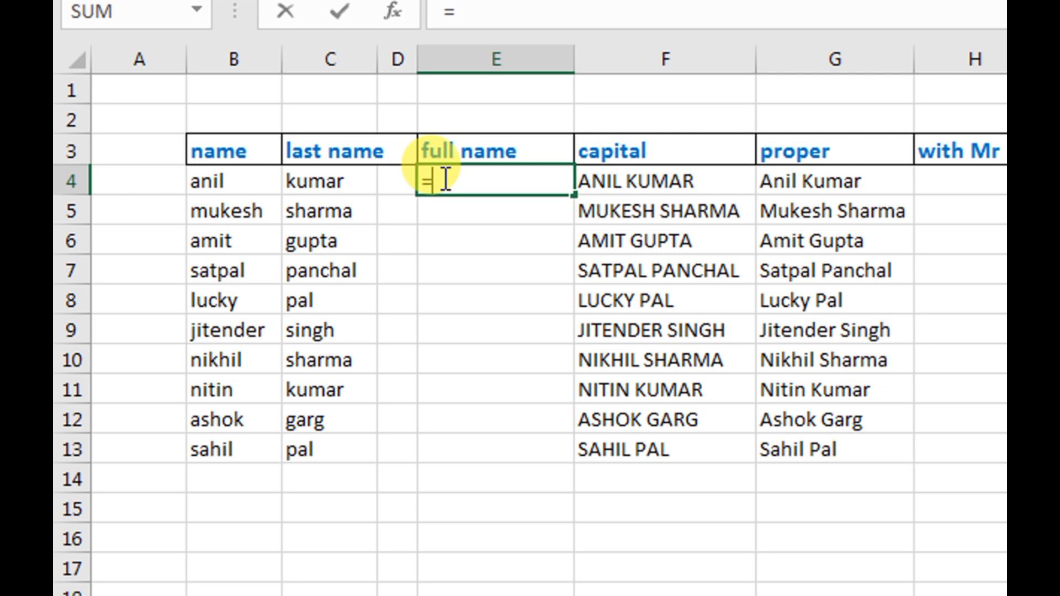
{"action": "left_click", "coordinate": [244, 177]}
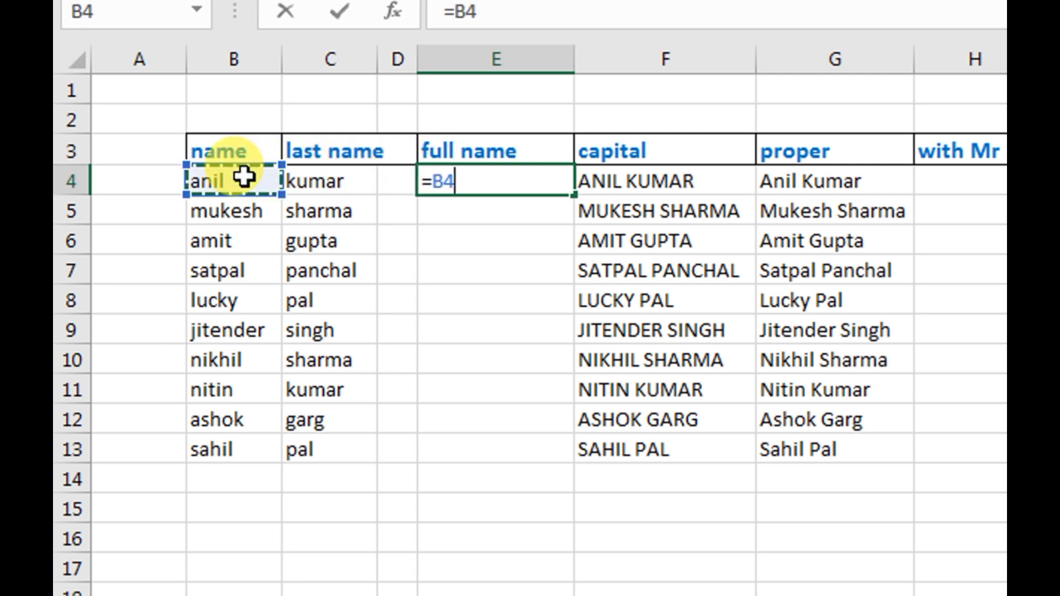
{"action": "type", "text": "&"}
{"action": "left_click", "coordinate": [302, 182]}
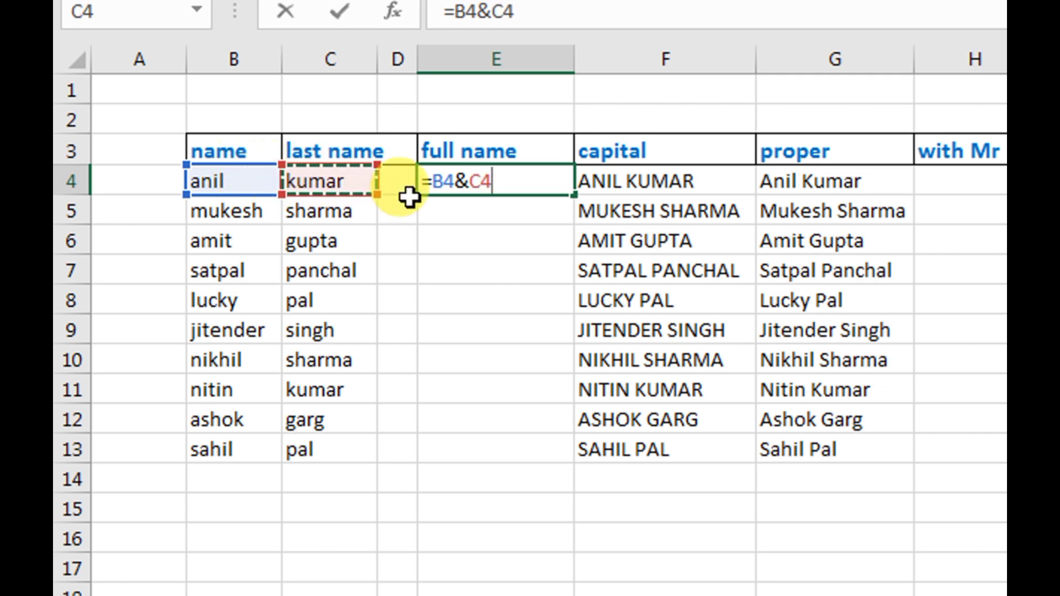
{"action": "key", "text": "Return"}
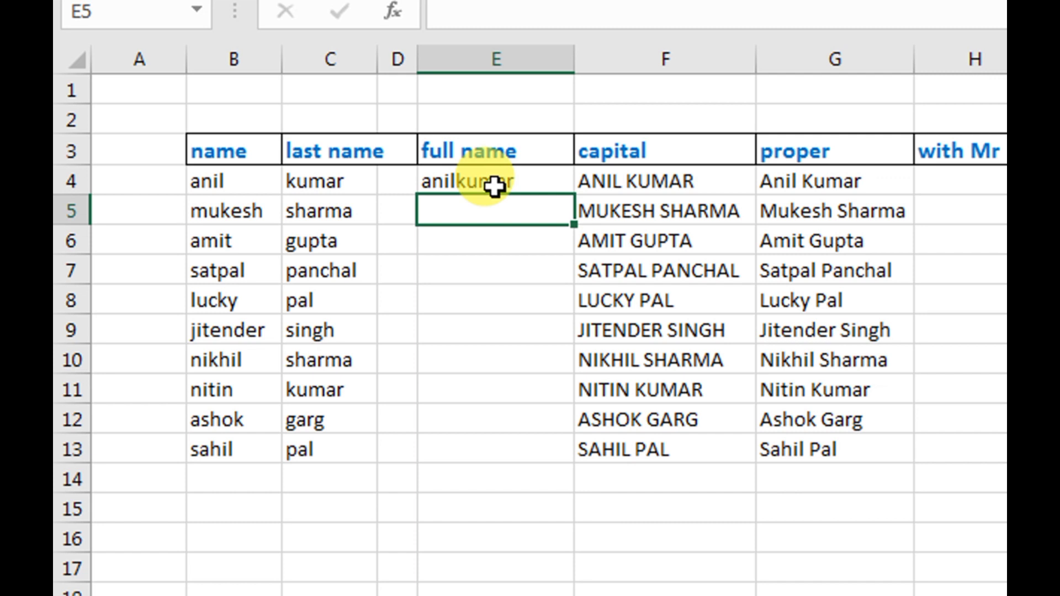
{"action": "left_click", "coordinate": [462, 183]}
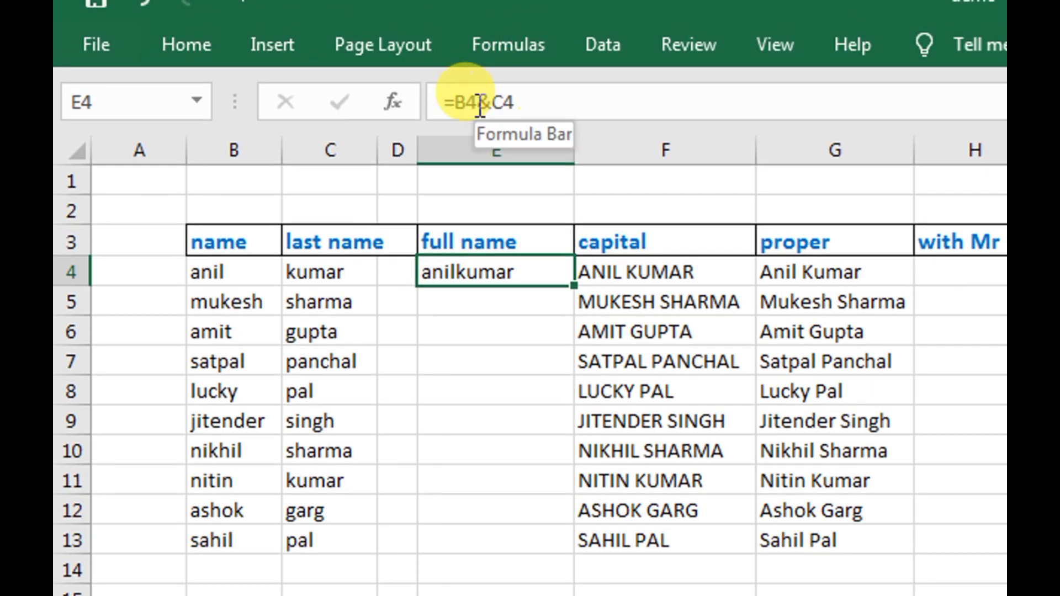
{"action": "left_click", "coordinate": [486, 104]}
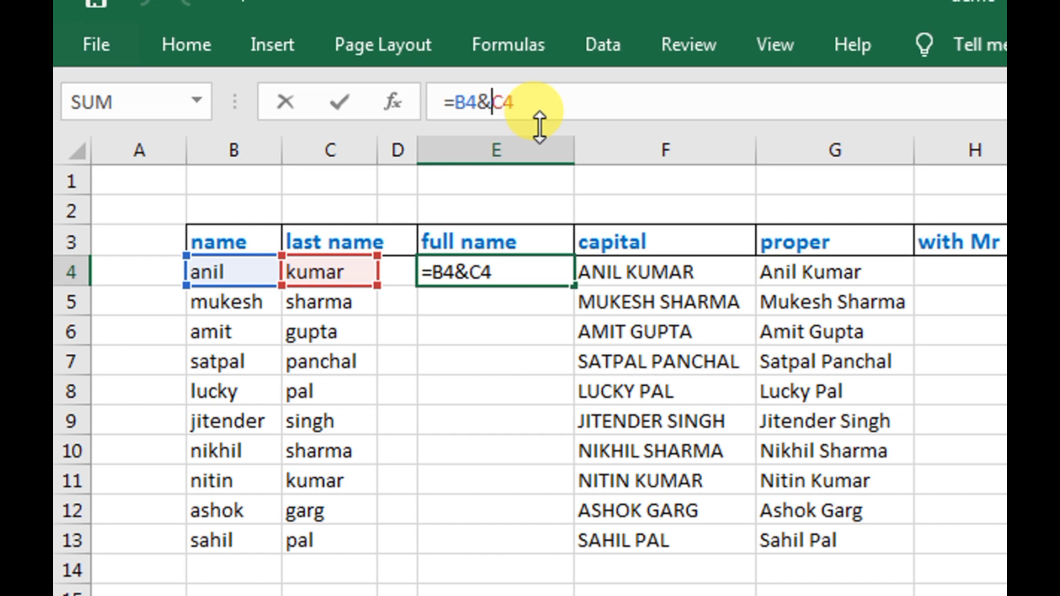
{"action": "type", "text": "\""}
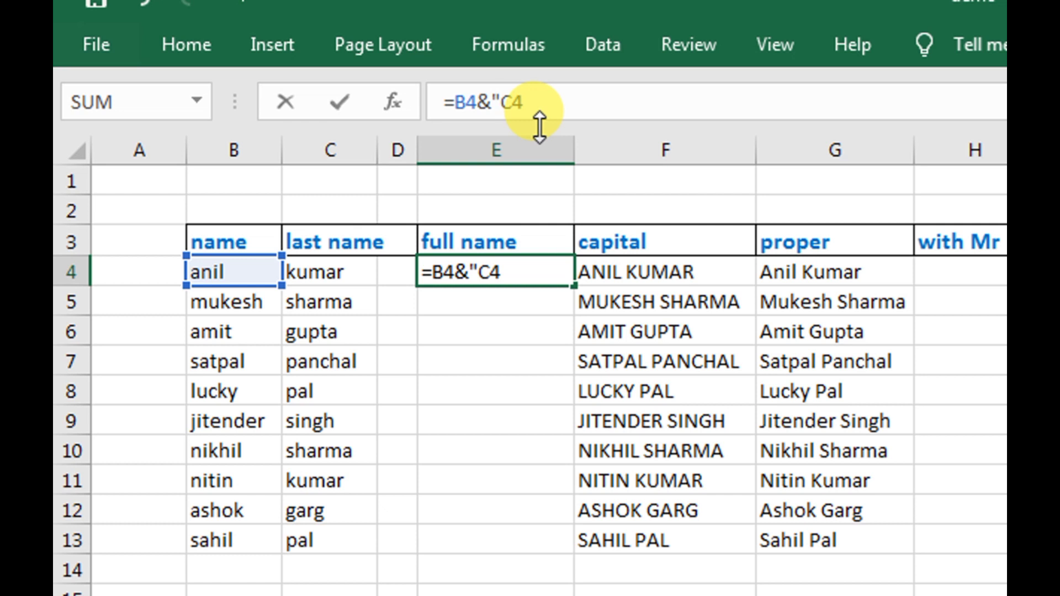
{"action": "type", "text": "\""}
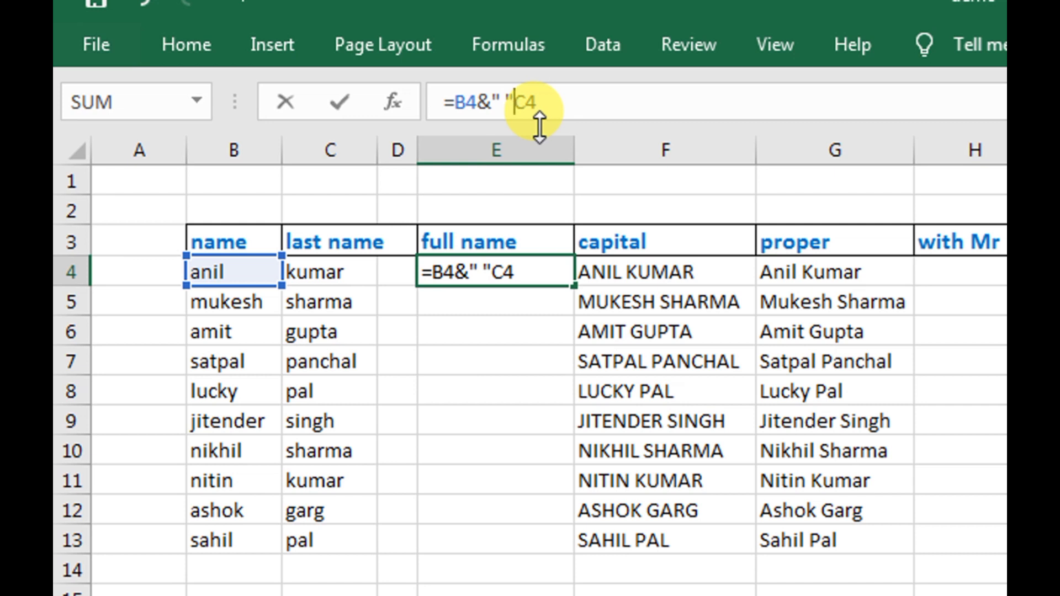
{"action": "type", "text": " &"}
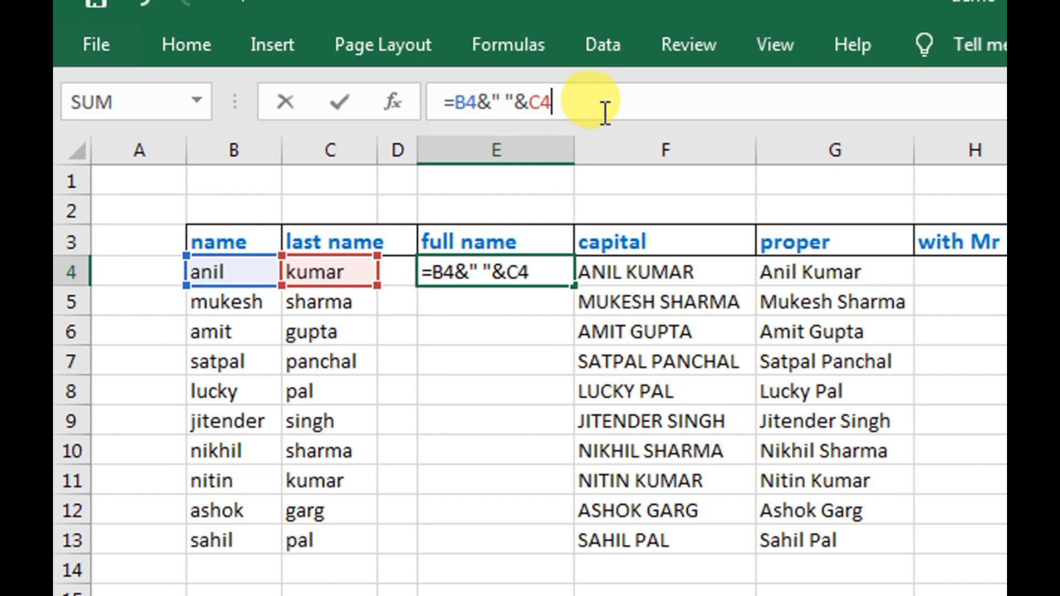
{"action": "key", "text": "Return"}
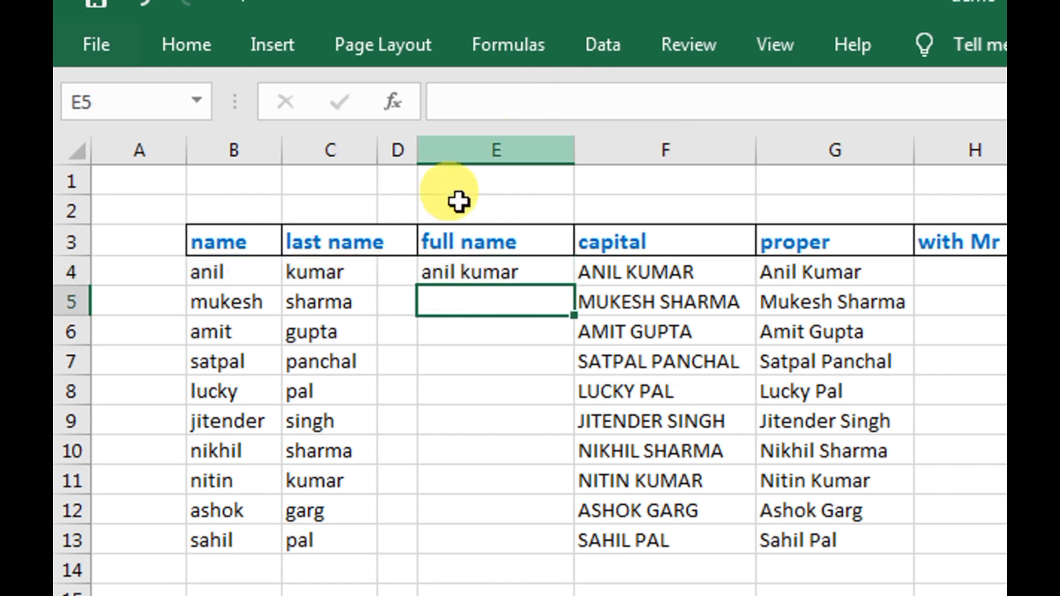
{"action": "left_click", "coordinate": [481, 273]}
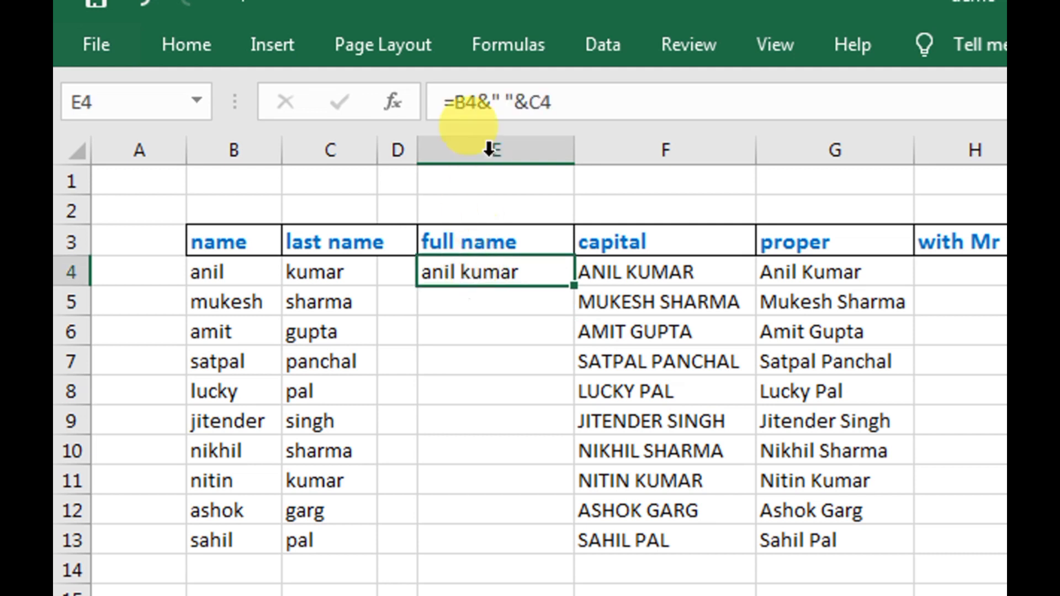
{"action": "left_click", "coordinate": [483, 301]}
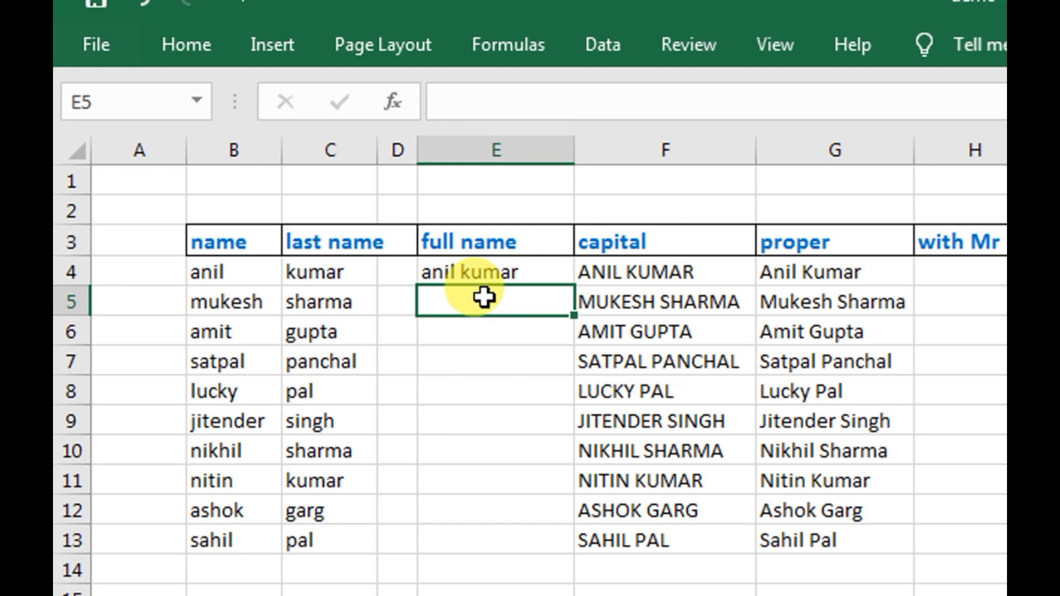
{"action": "type", "text": "="}
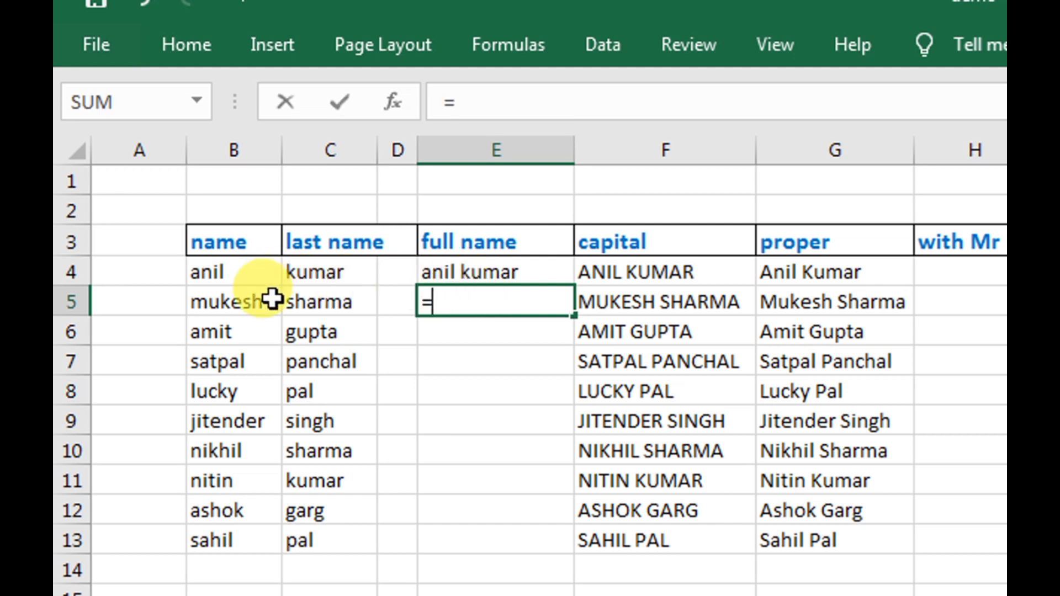
{"action": "left_click", "coordinate": [255, 304]}
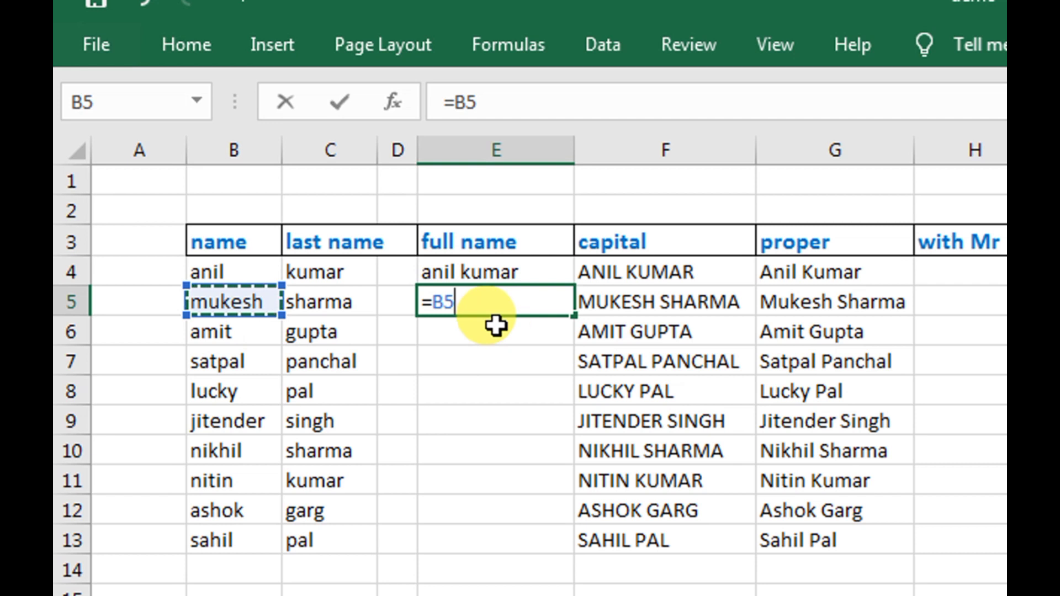
{"action": "type", "text": "&"}
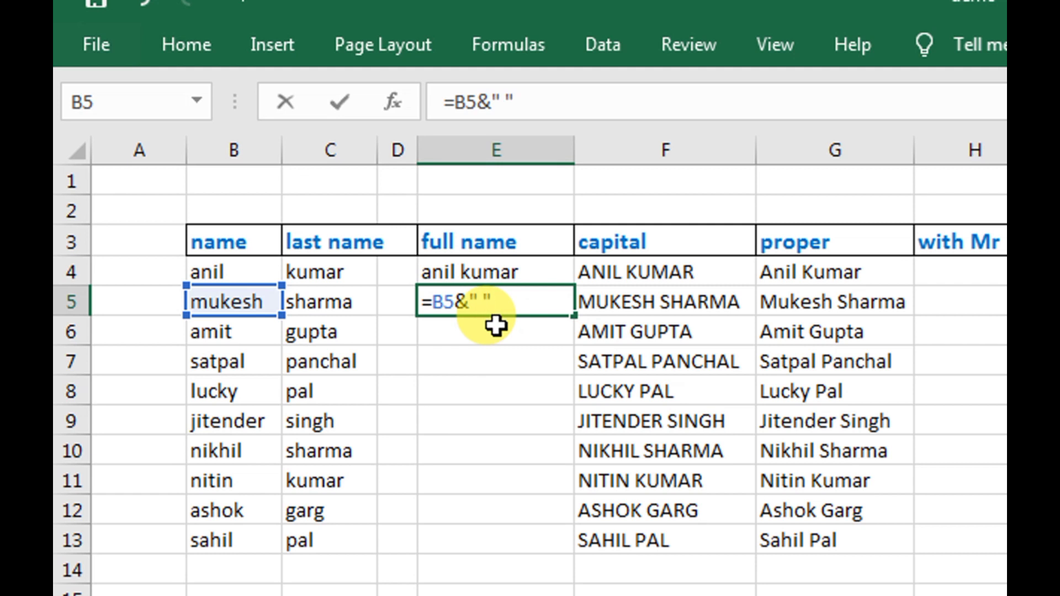
{"action": "type", "text": "&"}
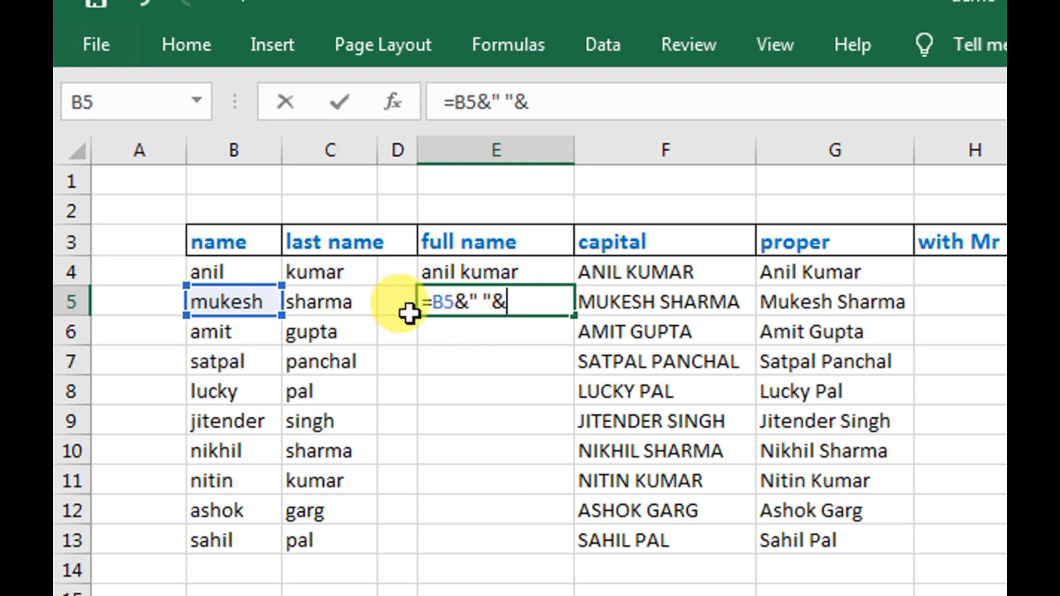
{"action": "left_click", "coordinate": [360, 302]}
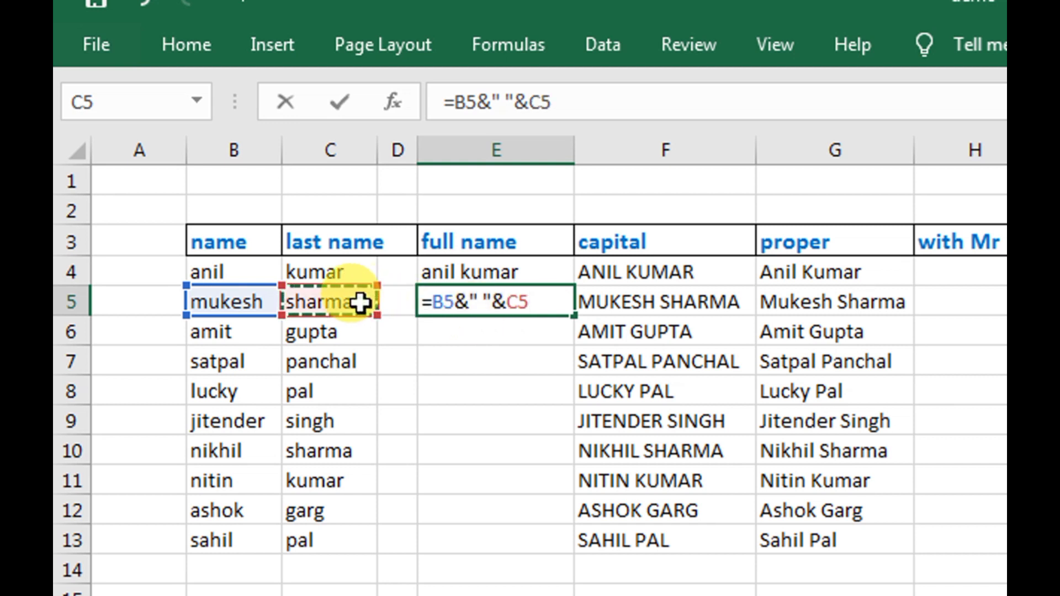
{"action": "key", "text": "Return"}
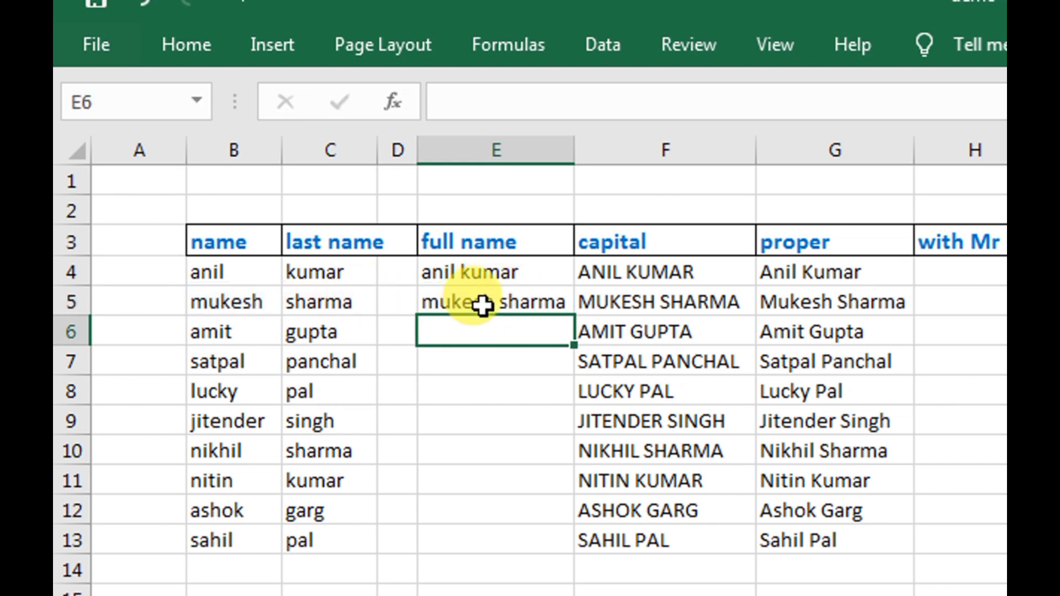
- Fill E5's formula down to E13 and check the formula in E4
{"action": "left_click", "coordinate": [500, 298]}
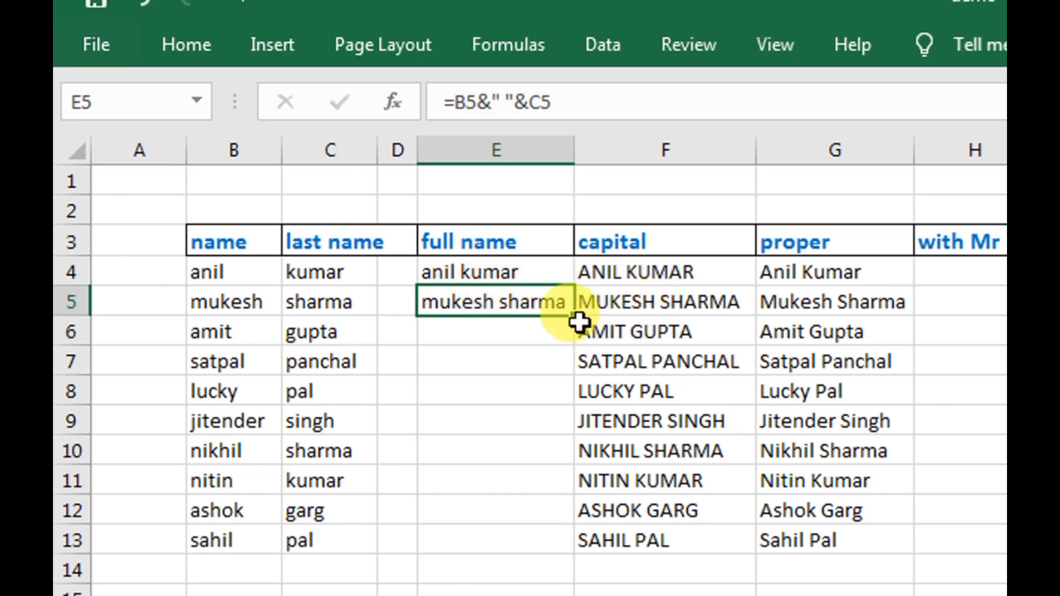
{"action": "left_click_drag", "start_coordinate": [574, 315], "coordinate": [566, 497]}
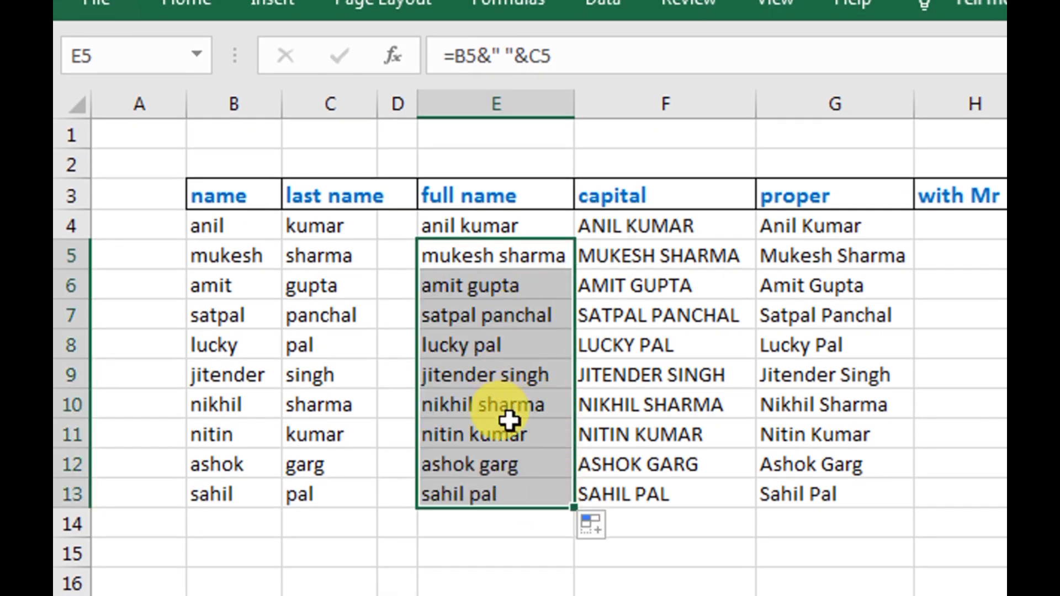
{"action": "left_click", "coordinate": [485, 226]}
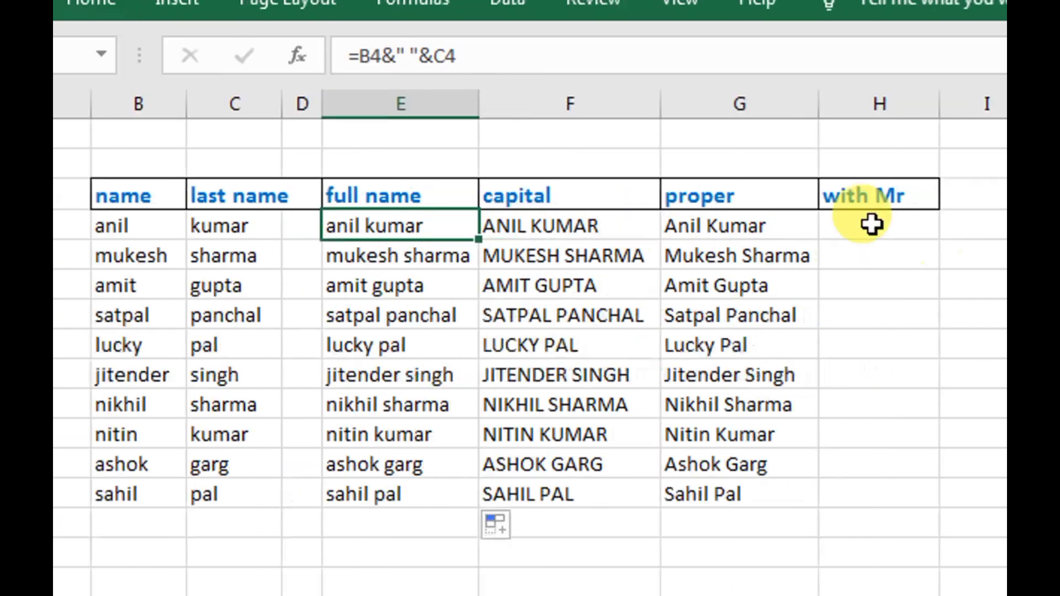
- Review the PROPER formulas in G4:G13, then start a new formula in H4
{"action": "left_click", "coordinate": [704, 235]}
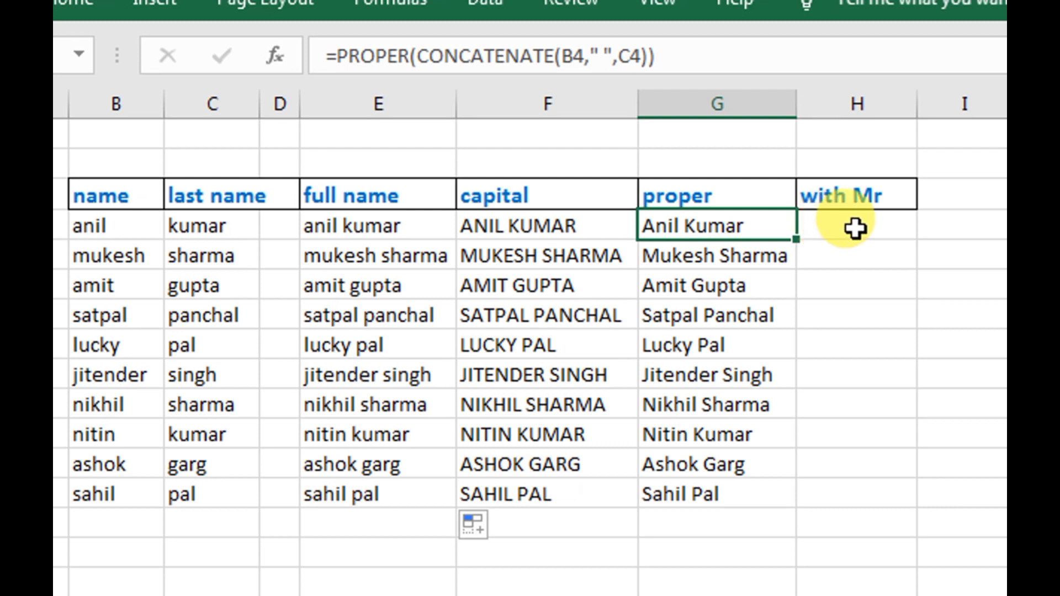
{"action": "left_click", "coordinate": [828, 227]}
{"action": "left_click_drag", "start_coordinate": [658, 225], "coordinate": [674, 492]}
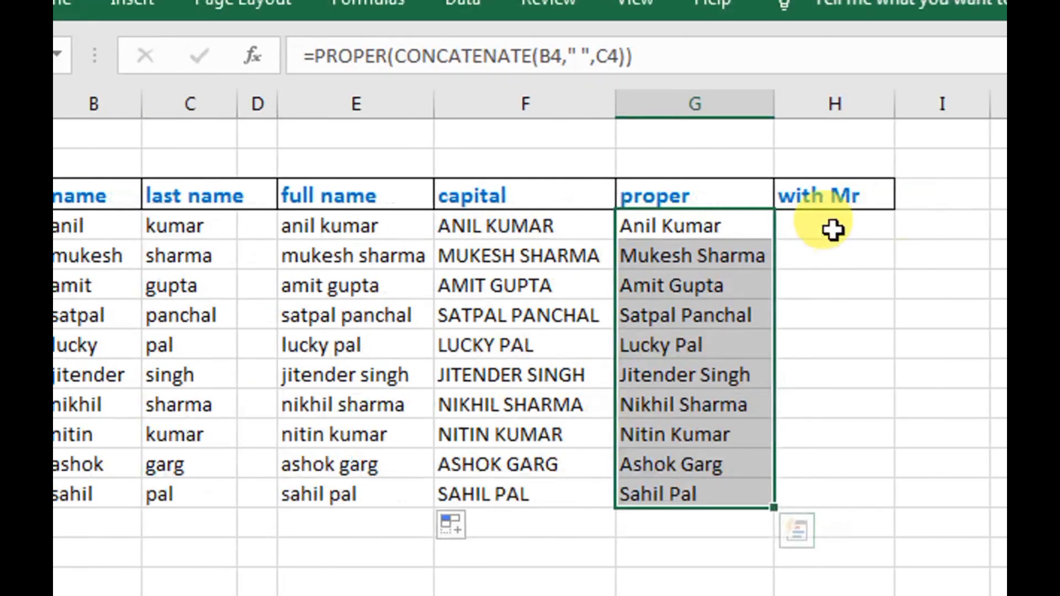
{"action": "left_click", "coordinate": [909, 220]}
{"action": "type", "text": "=\"Mr. \"&"}
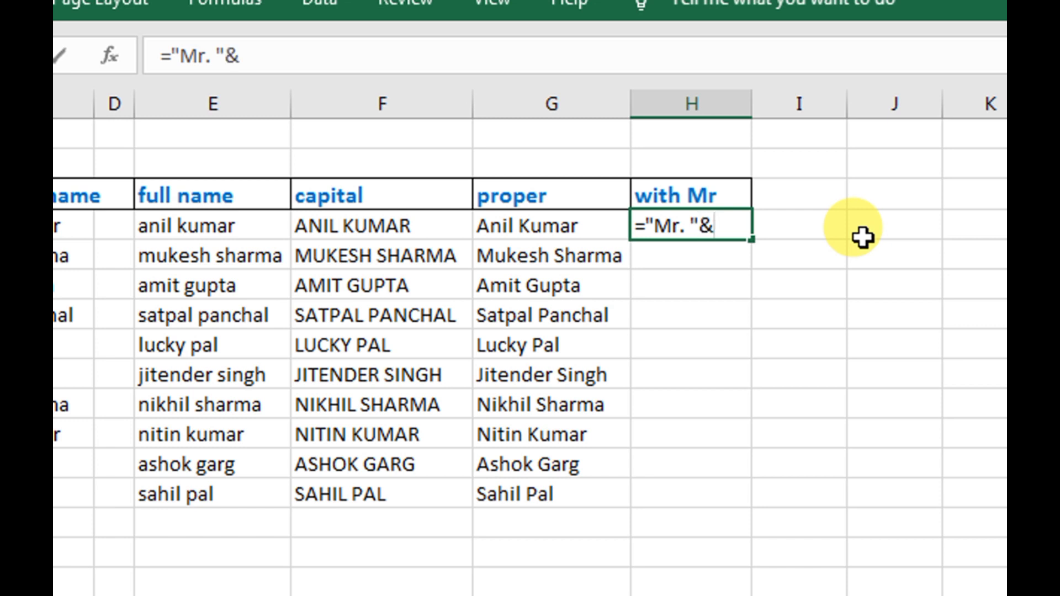
{"action": "left_click", "coordinate": [592, 234]}
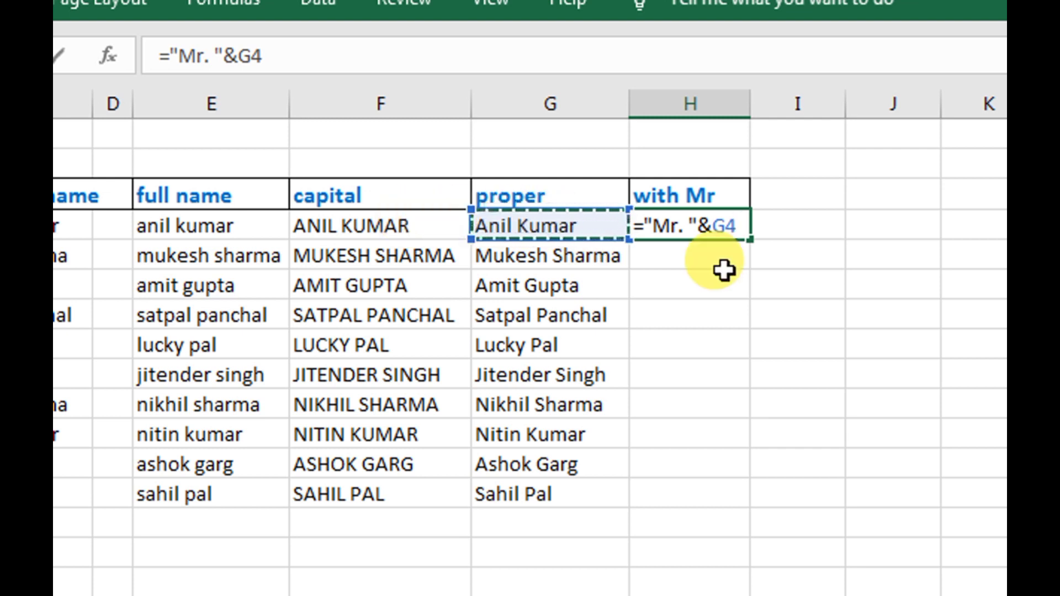
{"action": "key", "text": "Return"}
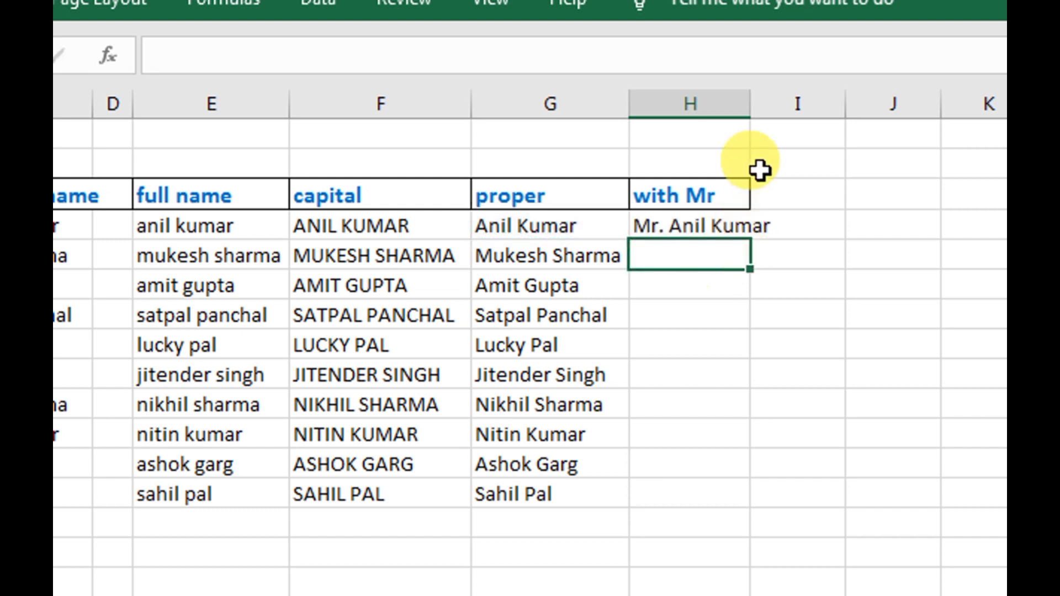
{"action": "double_click", "coordinate": [750, 104]}
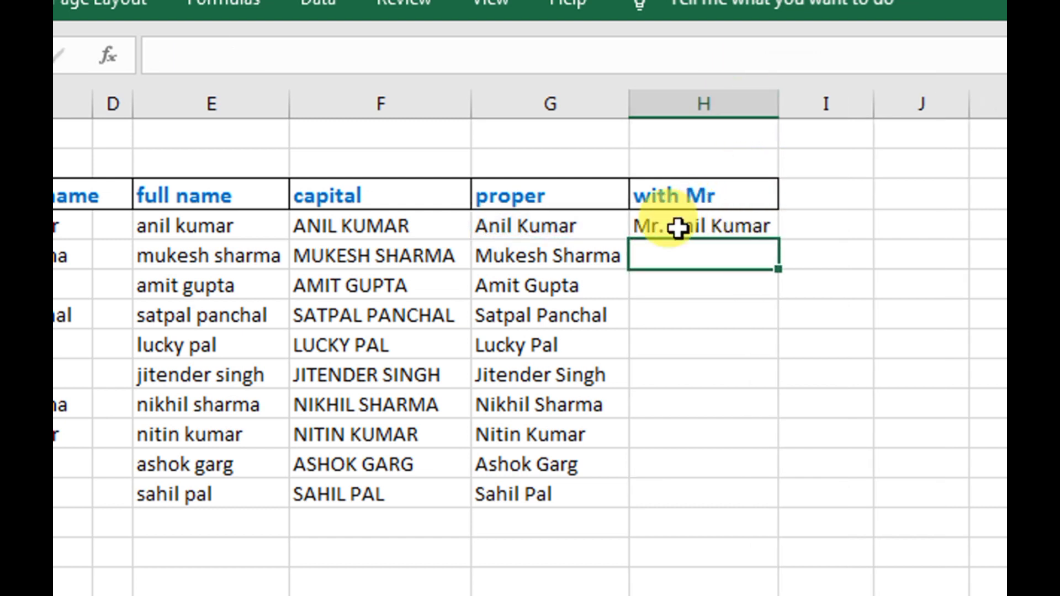
- Fill the Mr. formula down column H and delete the stray entry in H14
{"action": "left_click", "coordinate": [657, 226]}
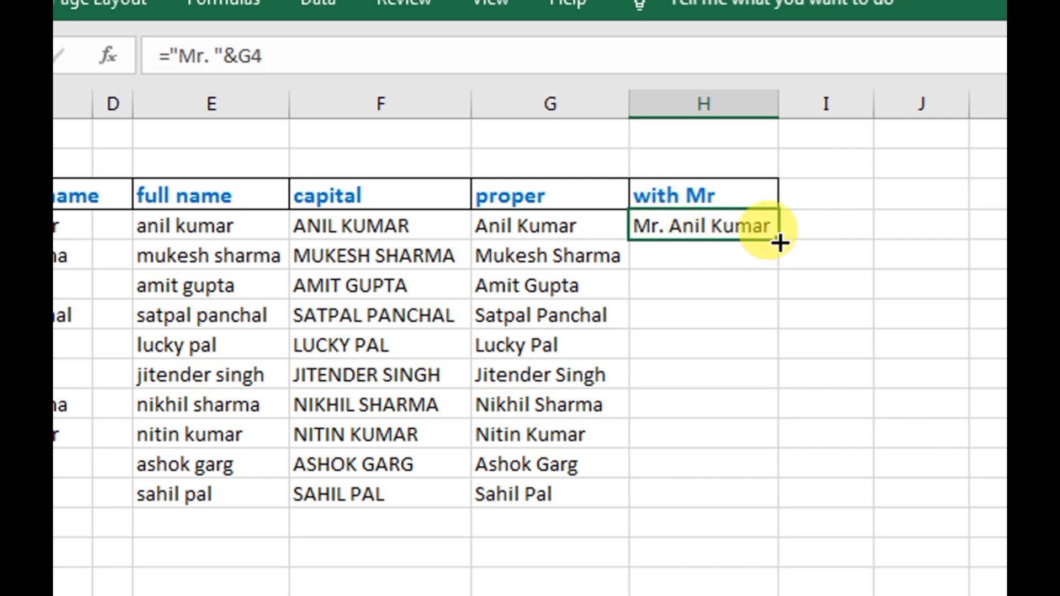
{"action": "left_click_drag", "start_coordinate": [781, 284], "coordinate": [780, 497]}
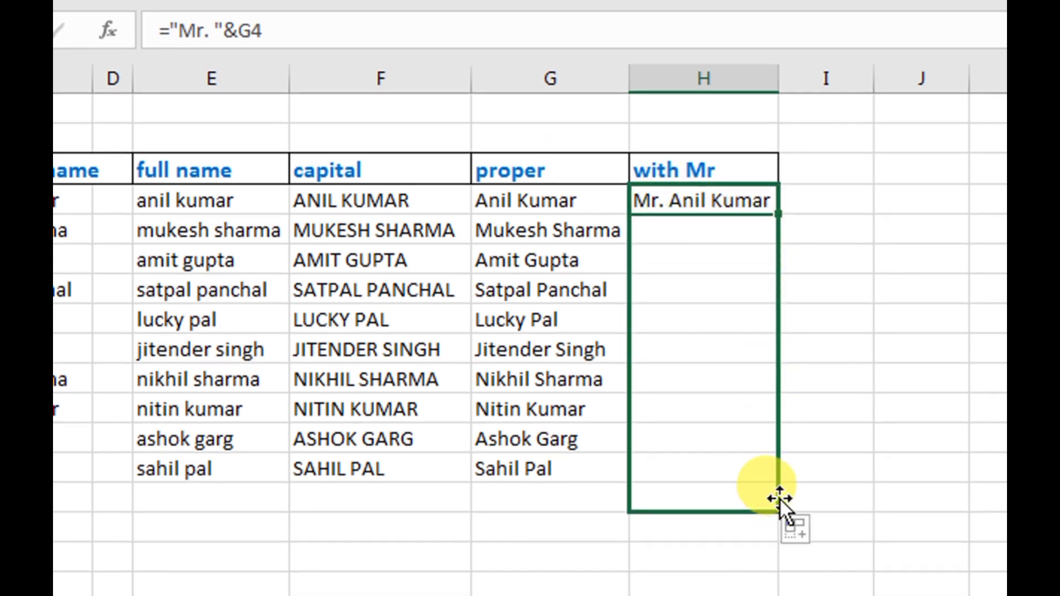
{"action": "left_click", "coordinate": [859, 476]}
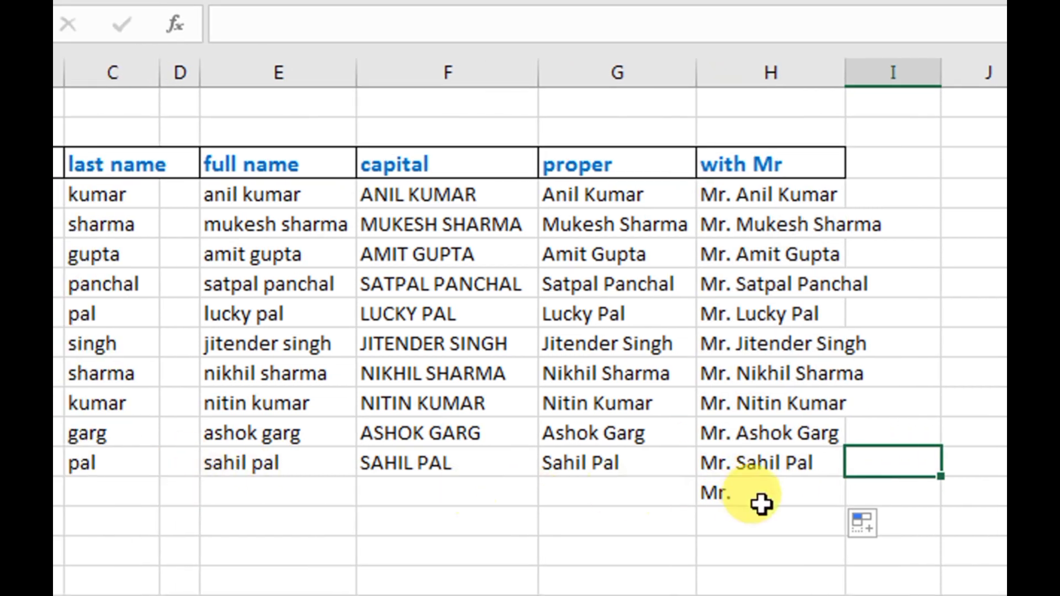
{"action": "left_click", "coordinate": [761, 500]}
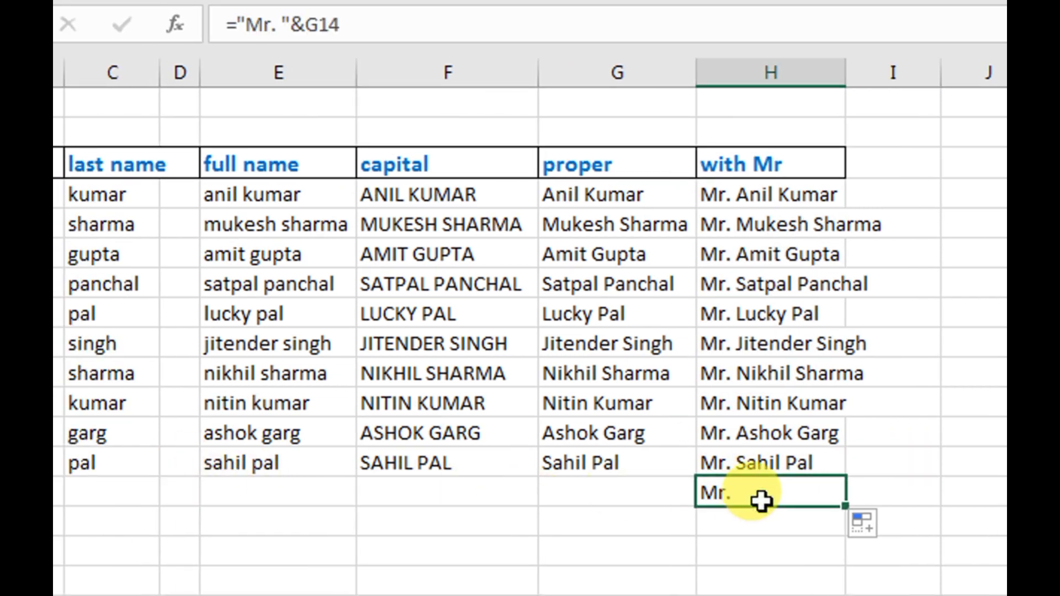
{"action": "key", "text": "Delete"}
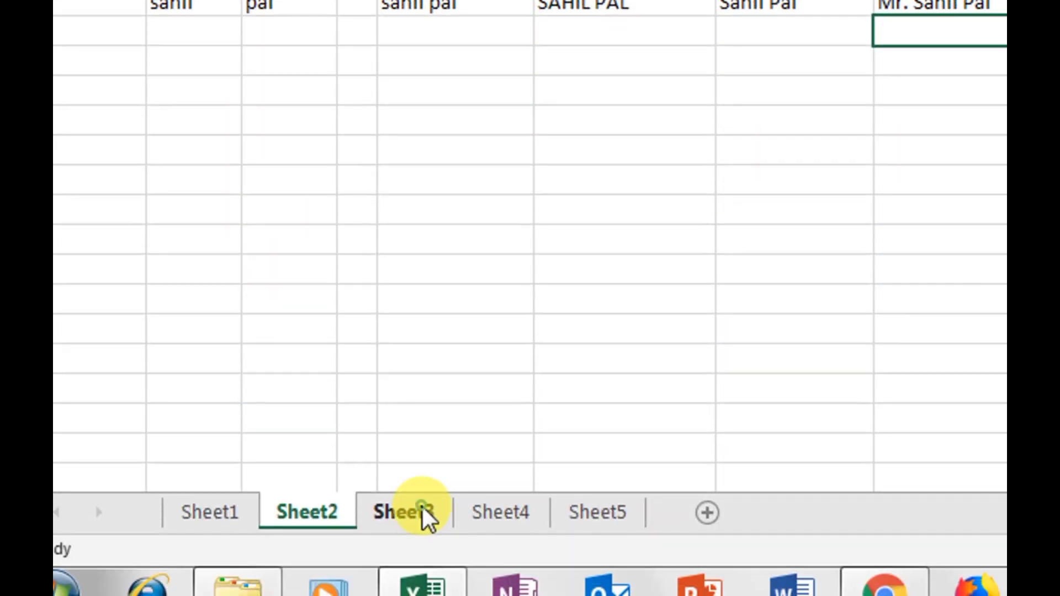
- Switch to Sheet3 to view its finished 'complete' column
{"action": "left_click", "coordinate": [428, 514]}
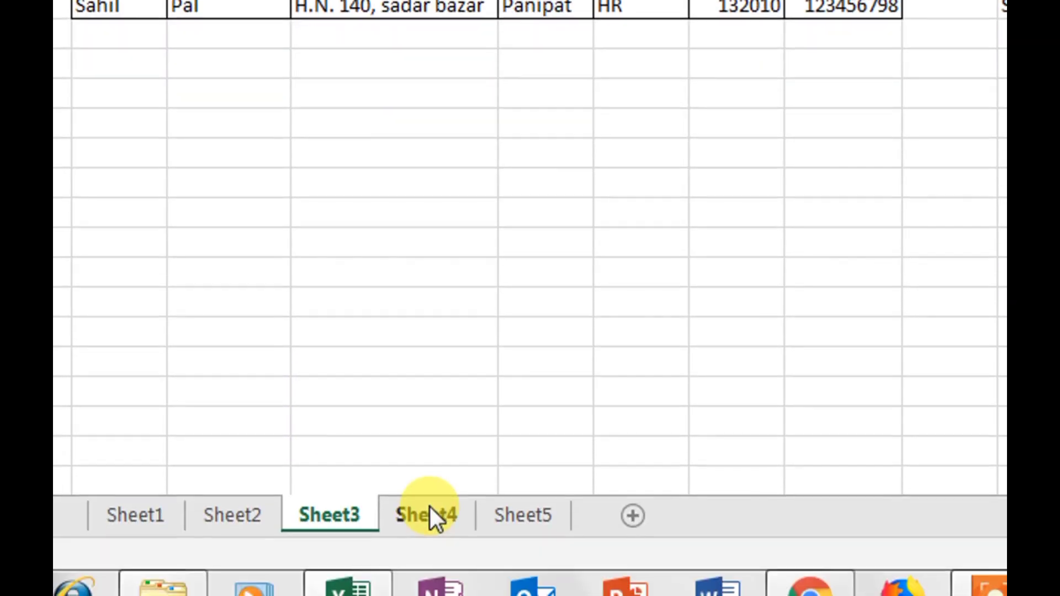
- Open Sheet4 and select the first cell under its 'complete' heading
{"action": "left_click", "coordinate": [429, 514]}
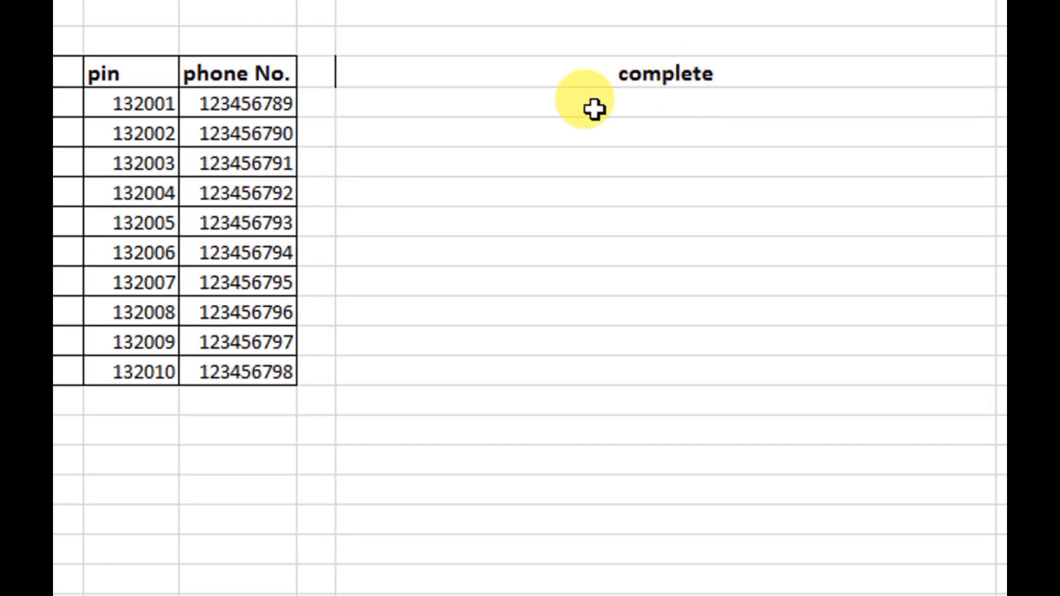
{"action": "left_click", "coordinate": [595, 109]}
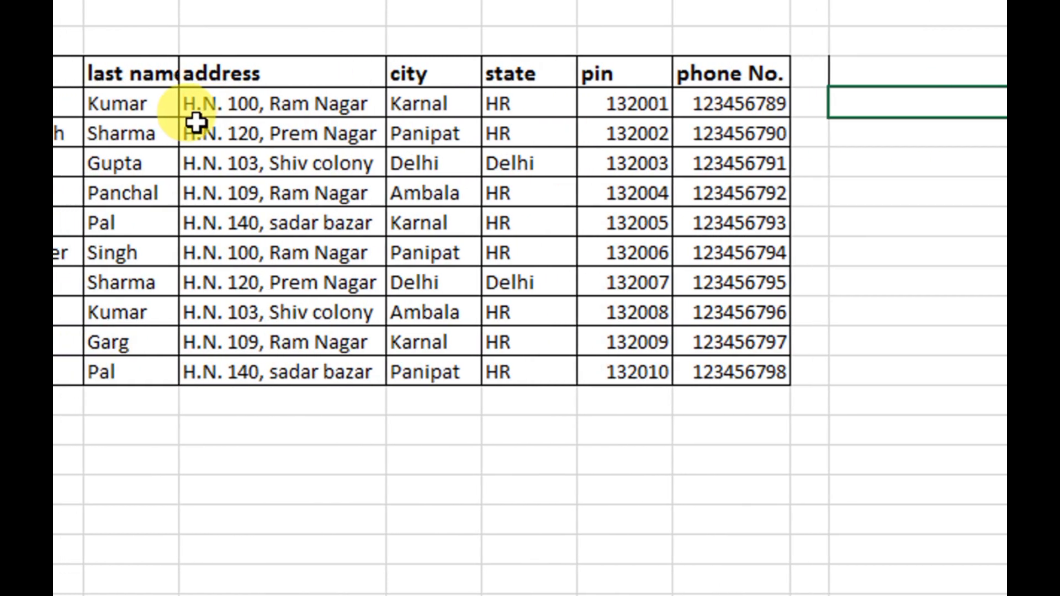
- Begin a CONCATENATE formula in J4 with first name B4, last name C4 and address D4
{"action": "type", "text": "=c"}
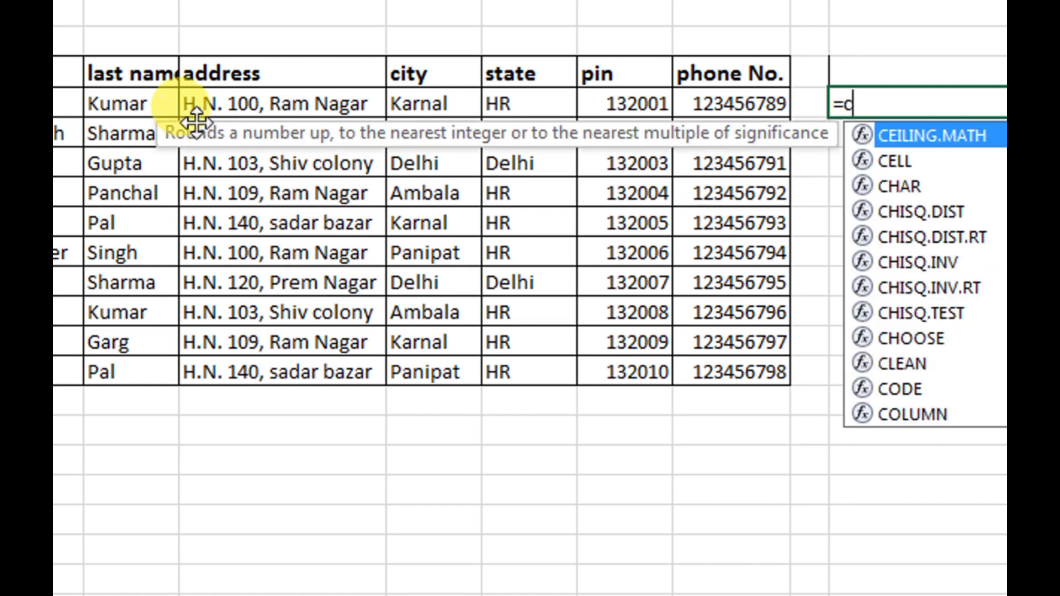
{"action": "type", "text": "on"}
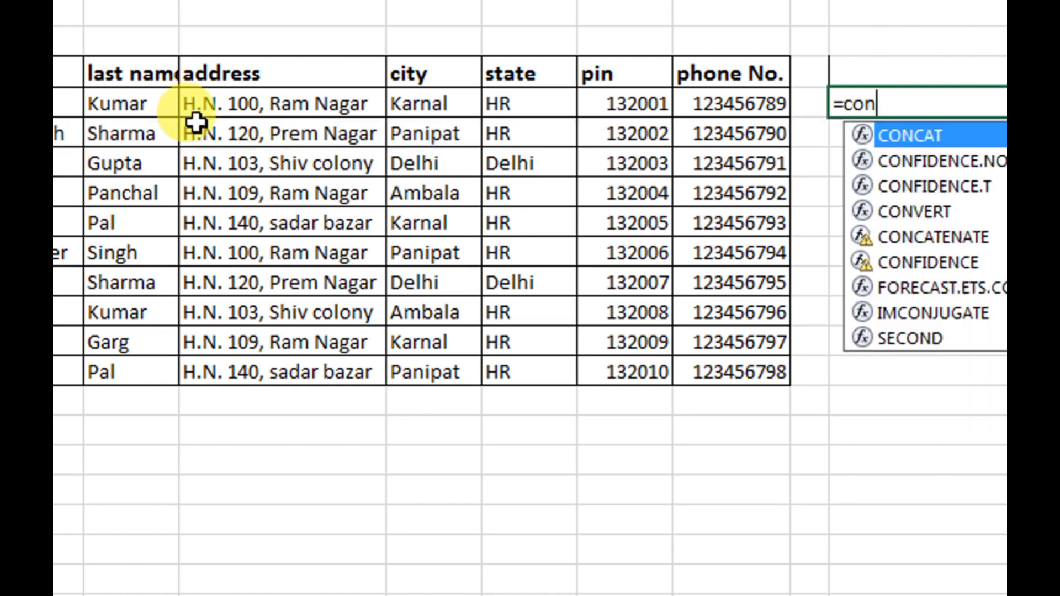
{"action": "type", "text": "cate"}
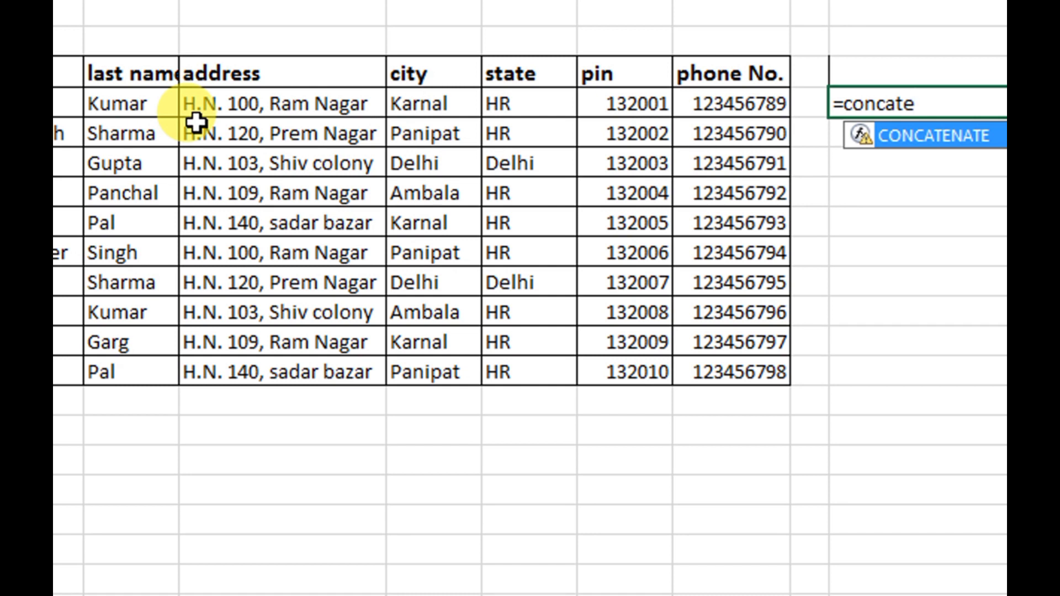
{"action": "type", "text": "nate("}
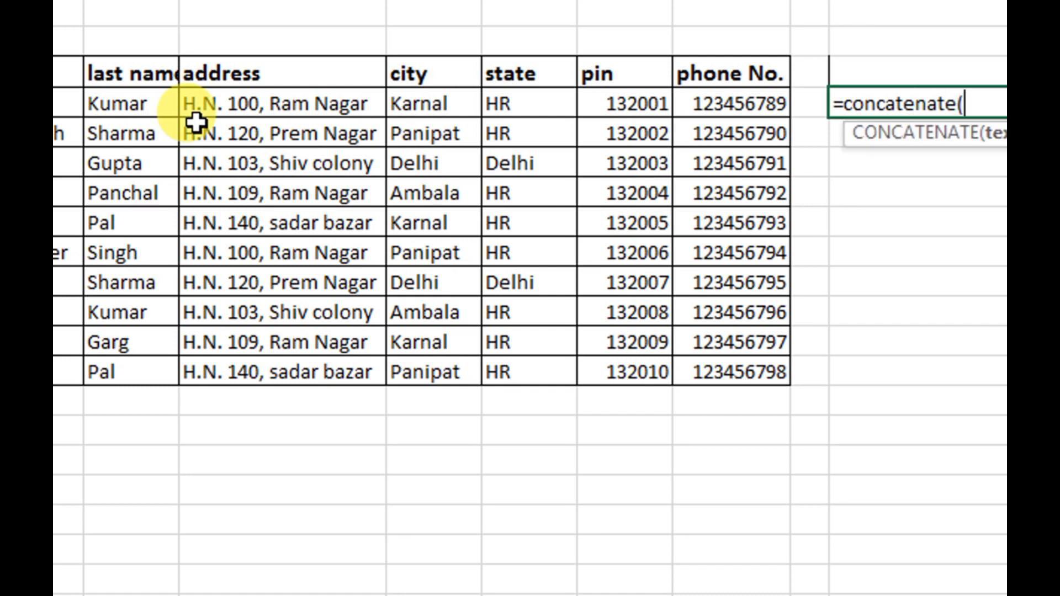
{"action": "scroll", "coordinate": [170, 111], "scroll_direction": "left", "scroll_amount": 3}
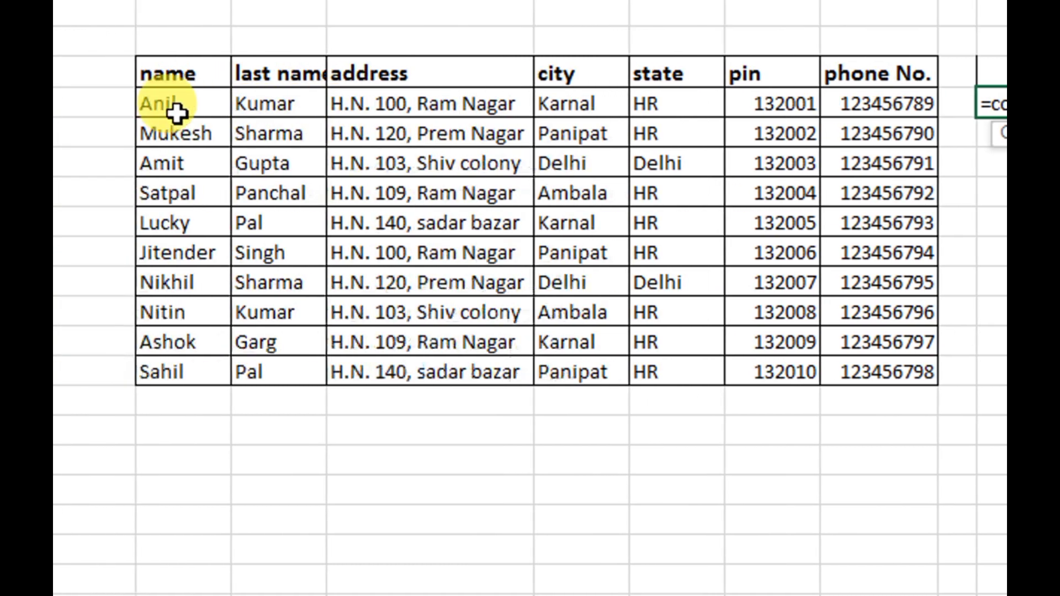
{"action": "left_click", "coordinate": [197, 110]}
{"action": "scroll", "coordinate": [939, 146], "scroll_direction": "right", "scroll_amount": 3}
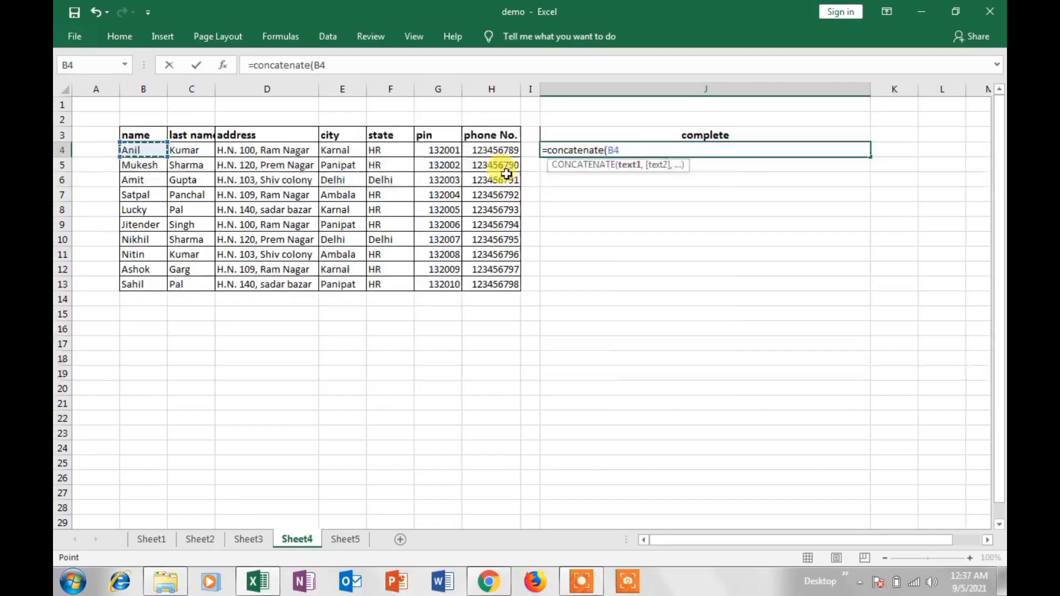
{"action": "type", "text": ","}
{"action": "left_click", "coordinate": [190, 149]}
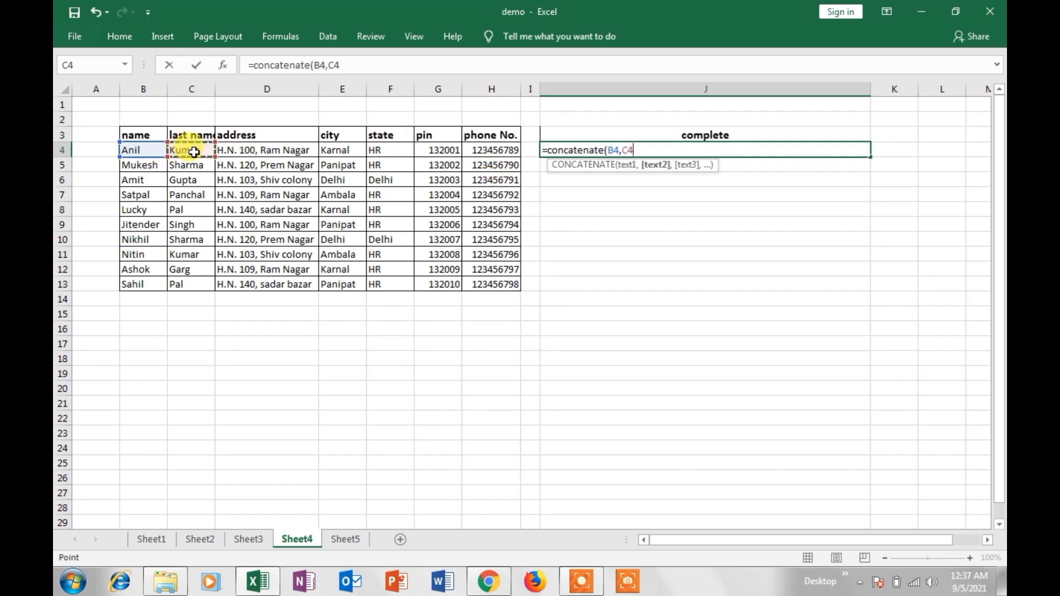
{"action": "type", "text": ","}
{"action": "left_click", "coordinate": [281, 151]}
- Add city E4, state F4, pin G4 and phone H4, then close and commit the formula
{"action": "type", "text": ","}
{"action": "left_click", "coordinate": [351, 150]}
{"action": "type", "text": ","}
{"action": "left_click", "coordinate": [395, 150]}
{"action": "type", "text": ","}
{"action": "left_click", "coordinate": [431, 153]}
{"action": "type", "text": ","}
{"action": "left_click", "coordinate": [493, 151]}
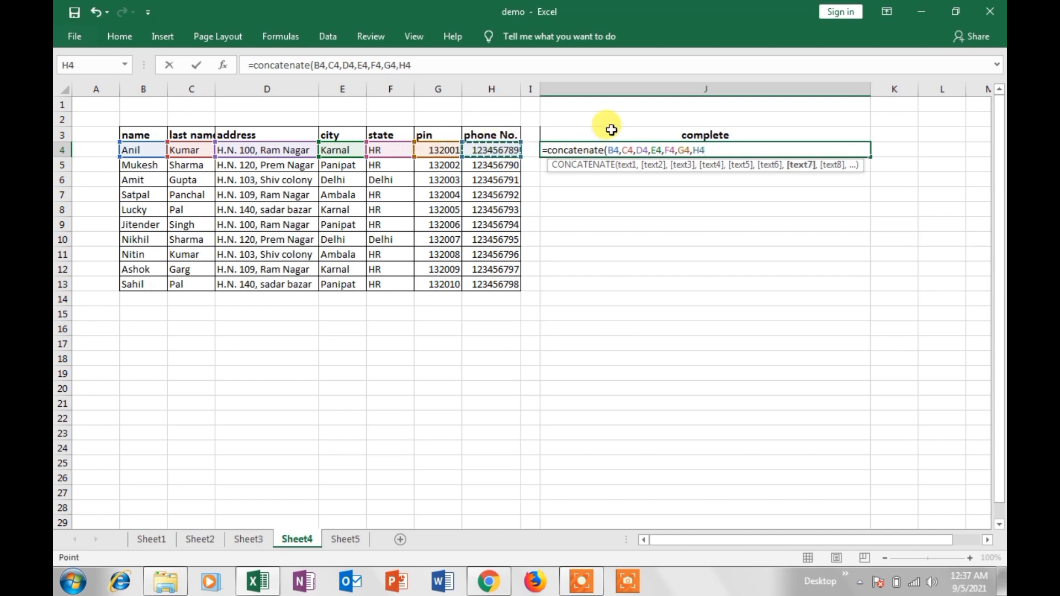
{"action": "type", "text": ")"}
{"action": "key", "text": "Return"}
{"action": "type", "text": "0"}
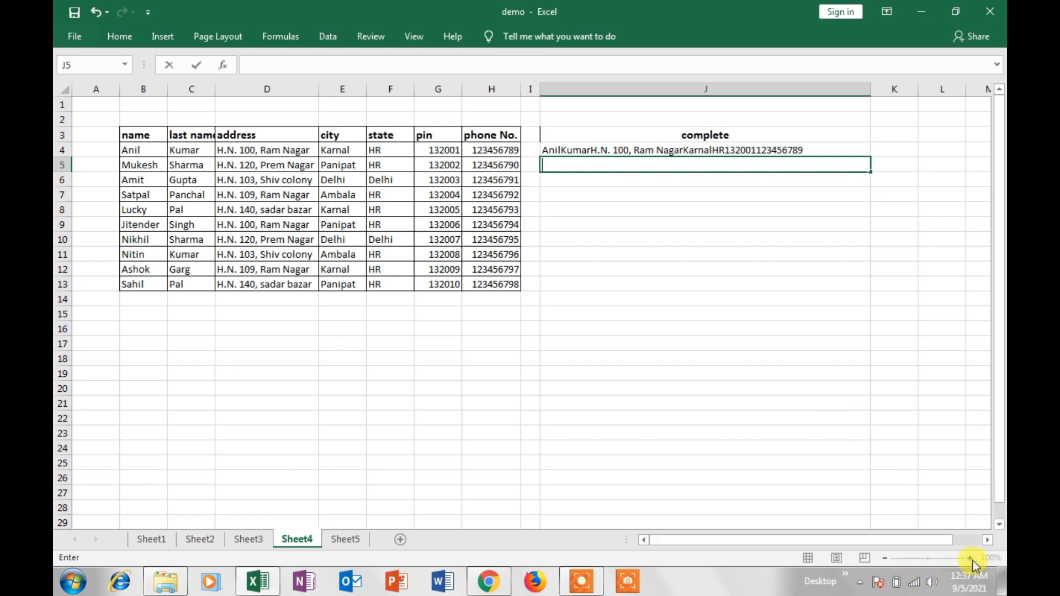
- Zoom the sheet to 120% and select J4 to reopen its CONCATENATE formula
{"action": "left_click", "coordinate": [936, 462]}
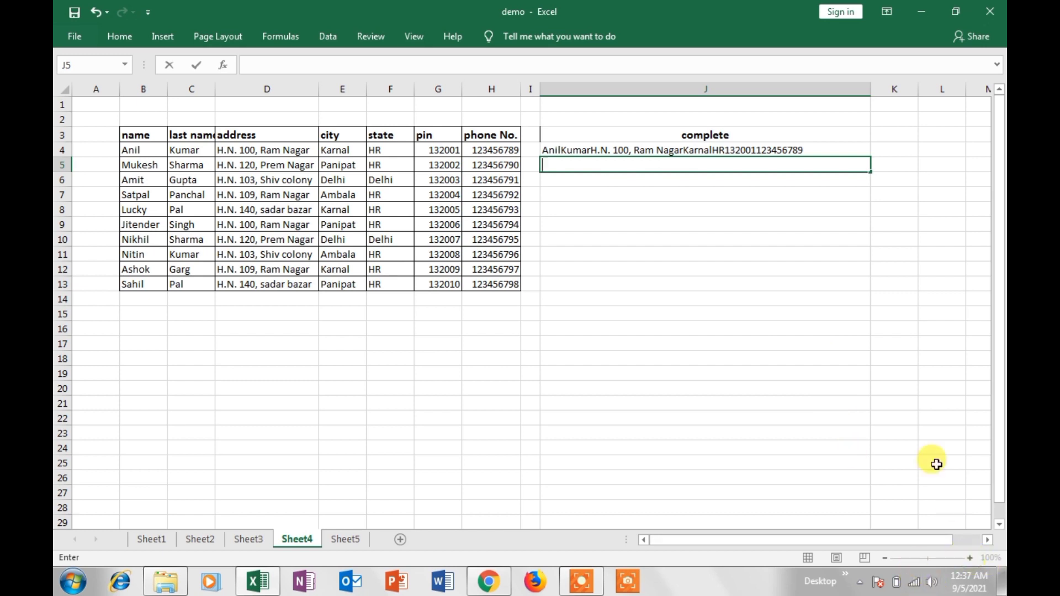
{"action": "left_click", "coordinate": [971, 559]}
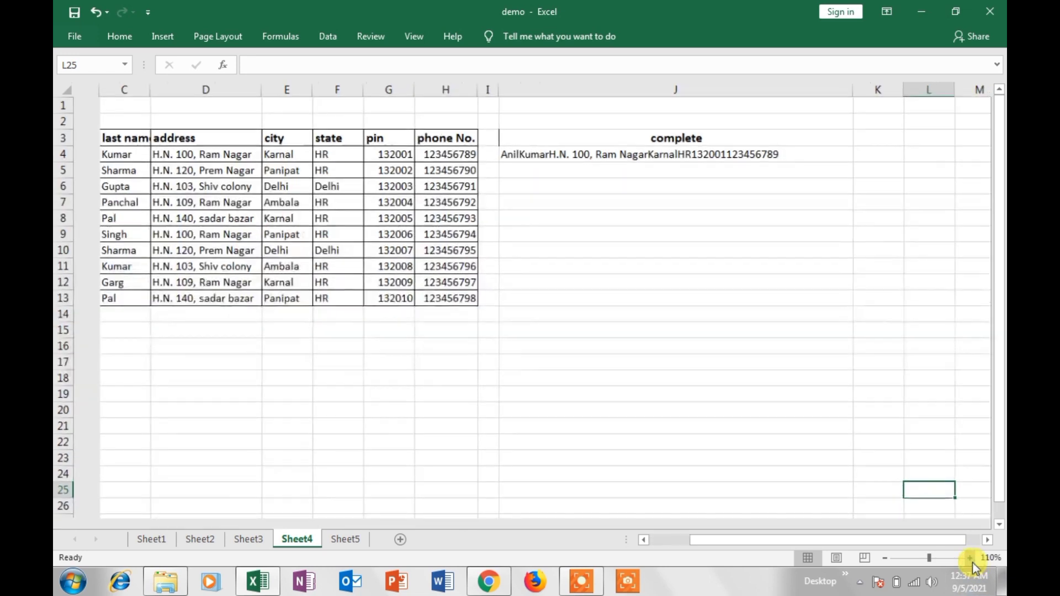
{"action": "left_click_drag", "start_coordinate": [891, 539], "coordinate": [779, 540]}
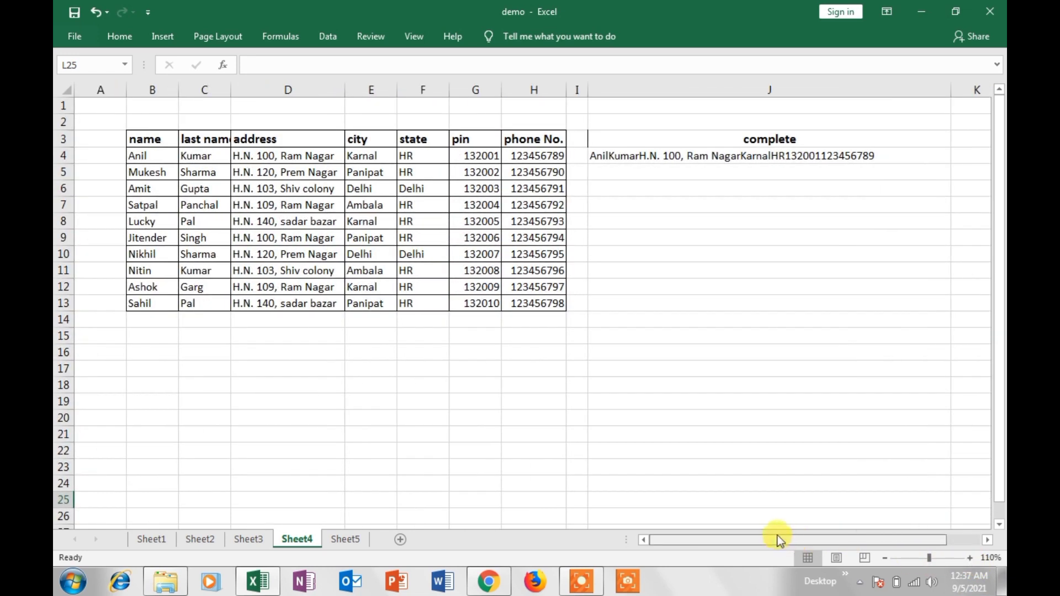
{"action": "left_click", "coordinate": [971, 559]}
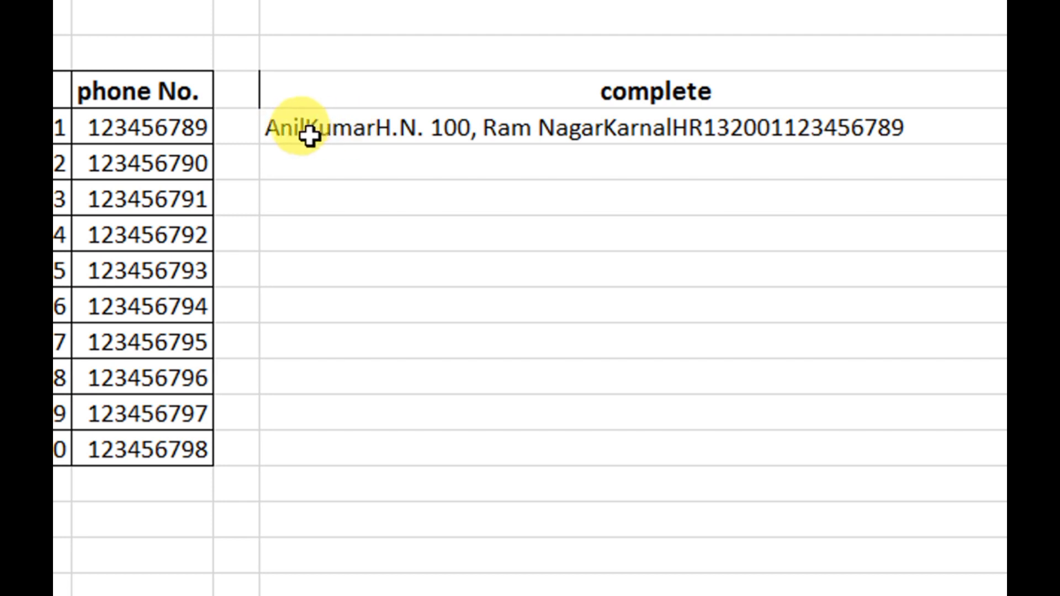
{"action": "left_click", "coordinate": [320, 132]}
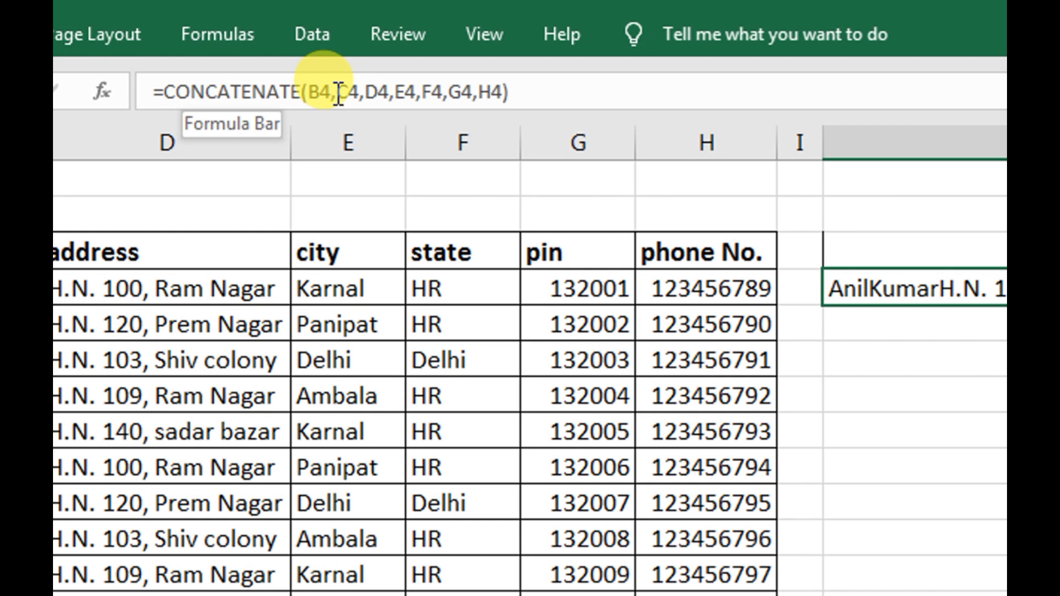
{"action": "left_click", "coordinate": [338, 91]}
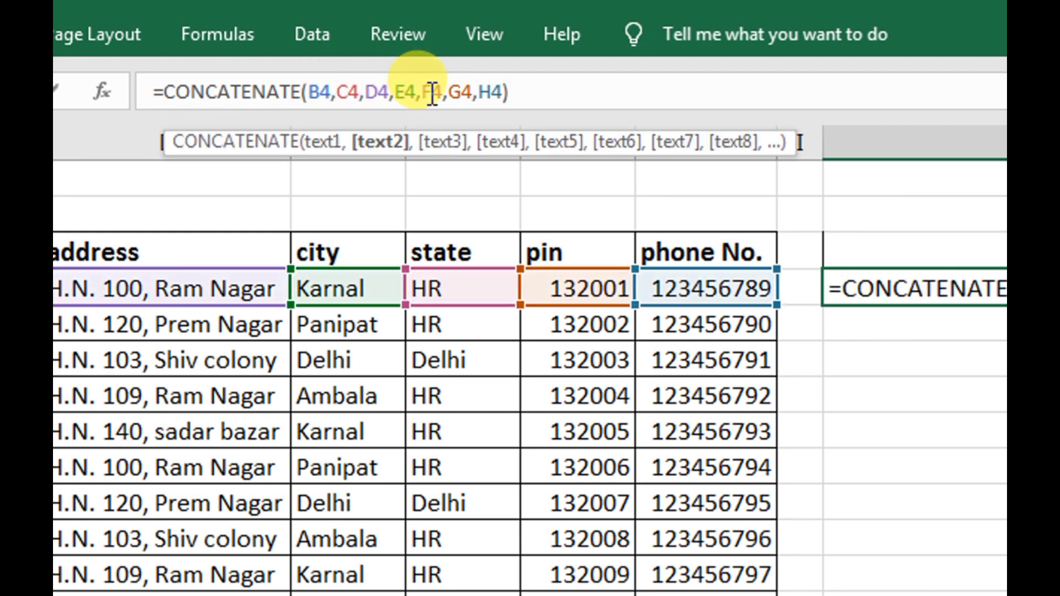
{"action": "type", "text": "\""}
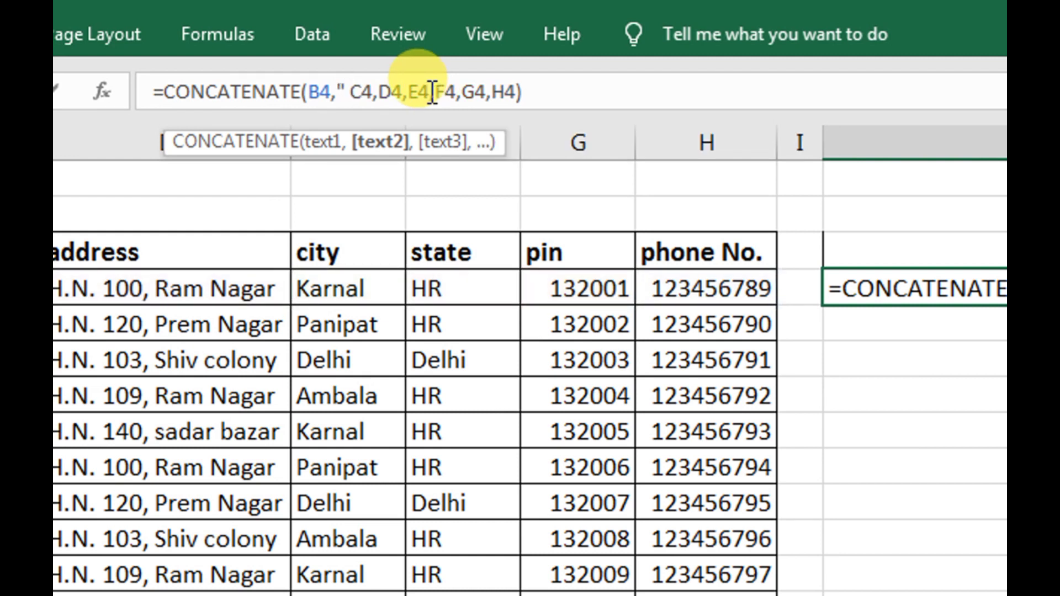
{"action": "type", "text": "\""}
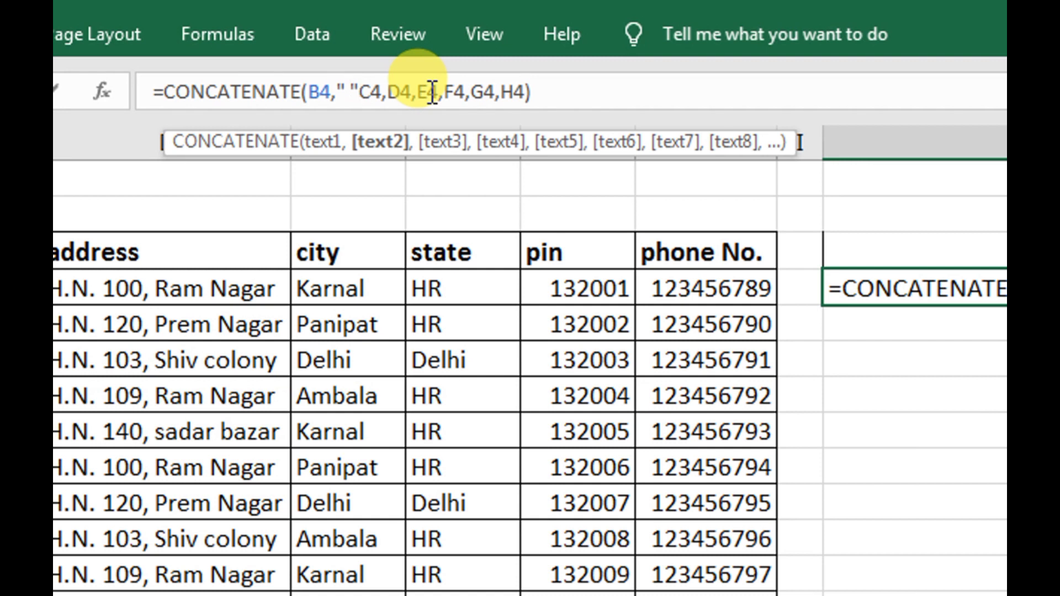
{"action": "type", "text": ","}
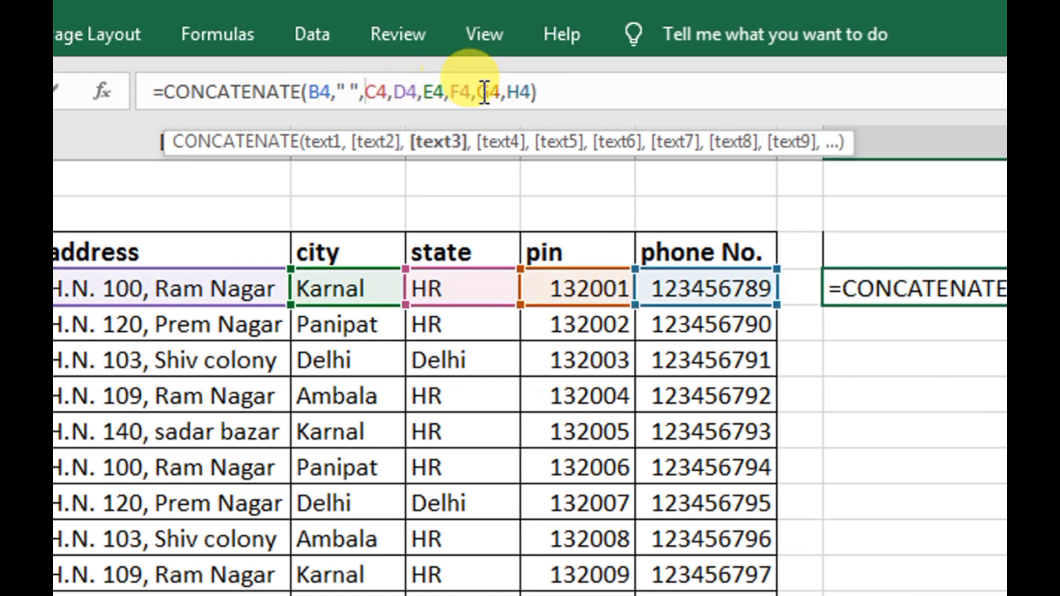
{"action": "left_click", "coordinate": [580, 93]}
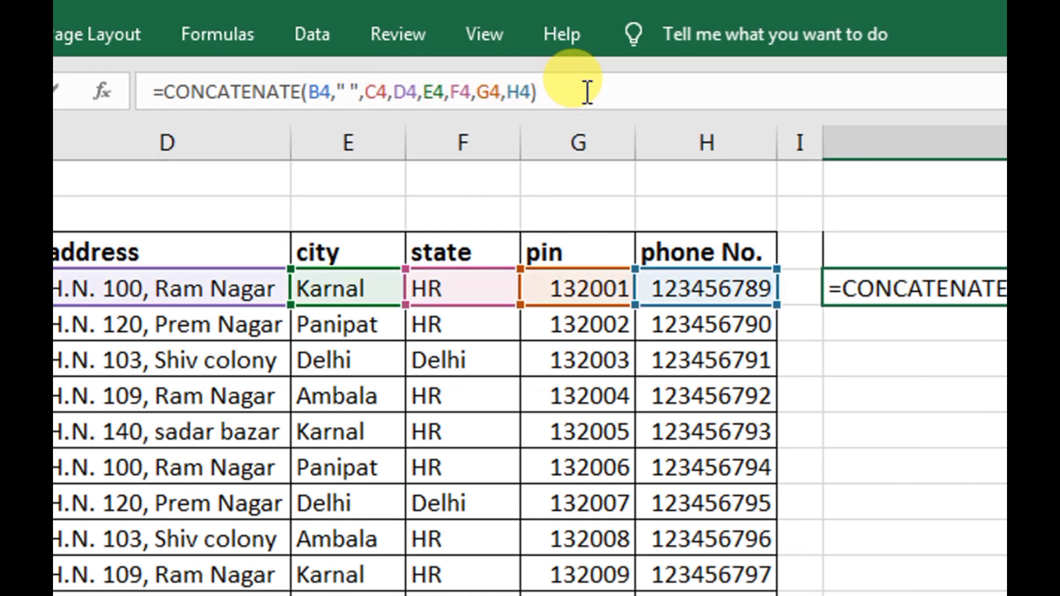
{"action": "key", "text": "Return"}
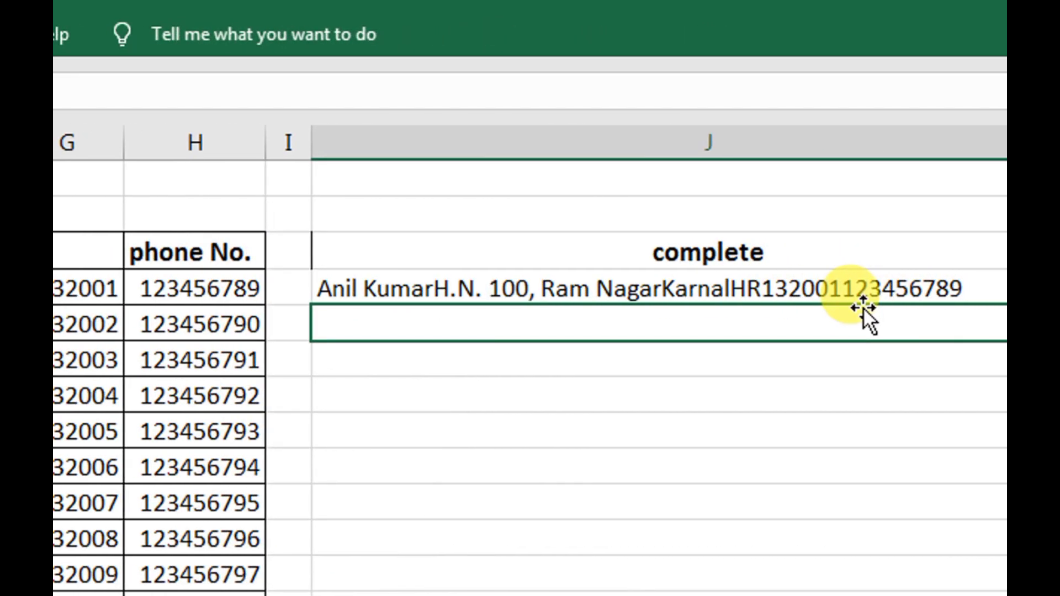
- Start adding " " separators to J4's formula around the C4, D4 and E4 arguments
{"action": "left_click", "coordinate": [742, 290]}
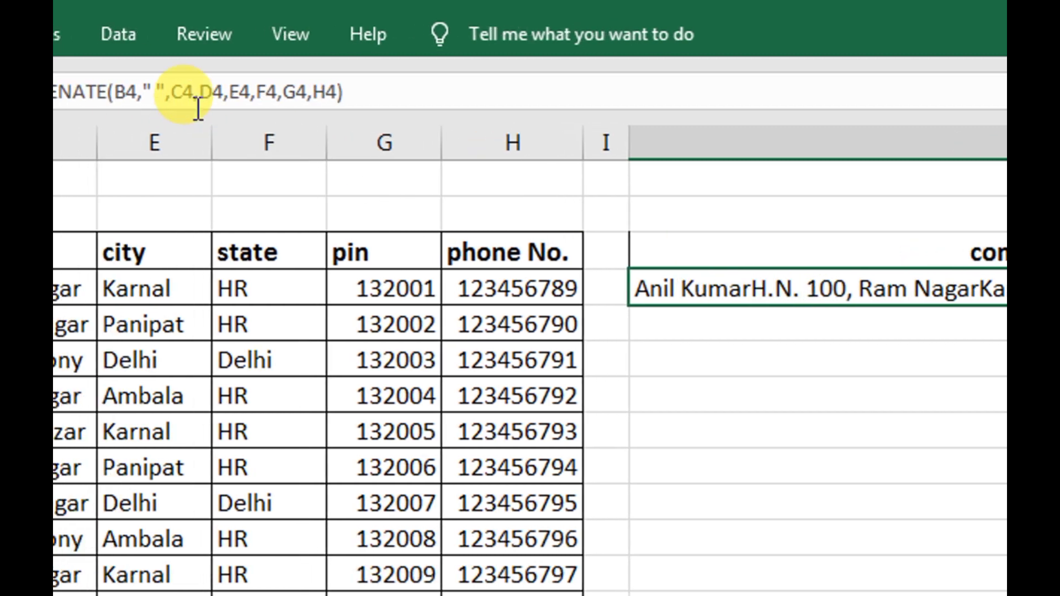
{"action": "left_click", "coordinate": [200, 91]}
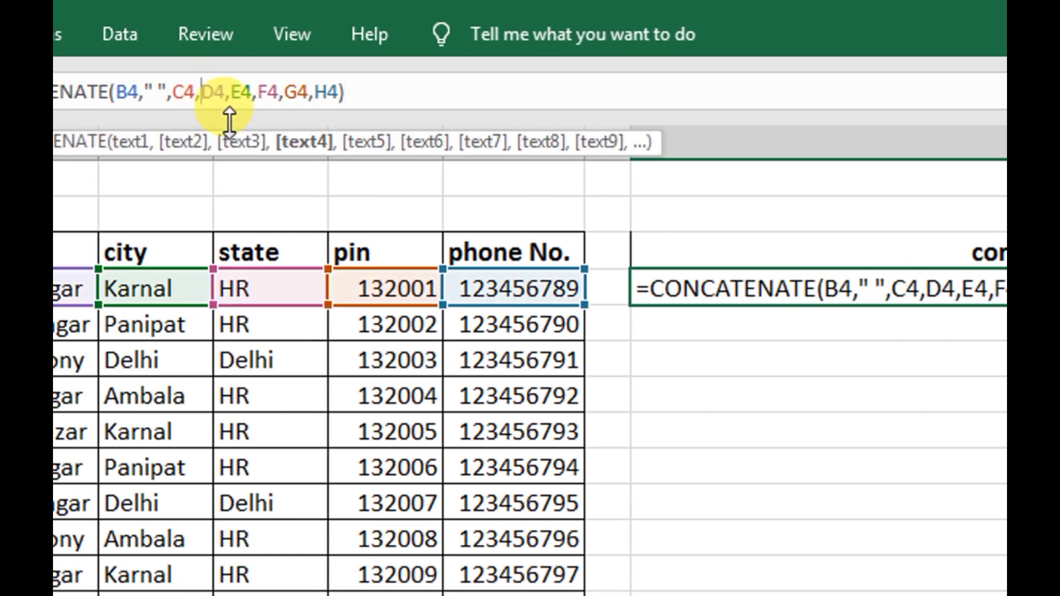
{"action": "type", "text": "\""}
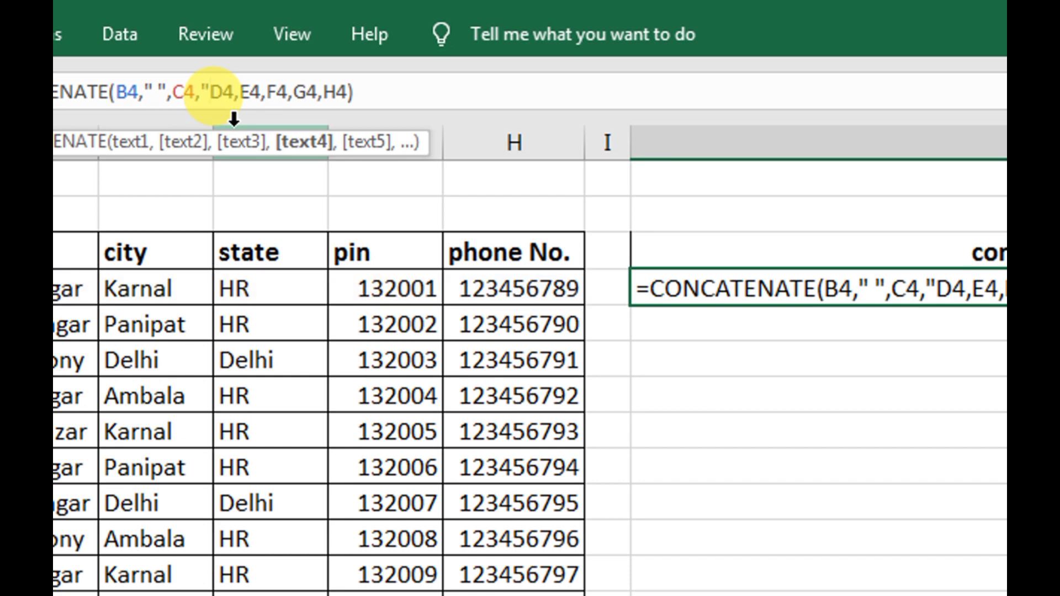
{"action": "type", "text": " \",C4,\""}
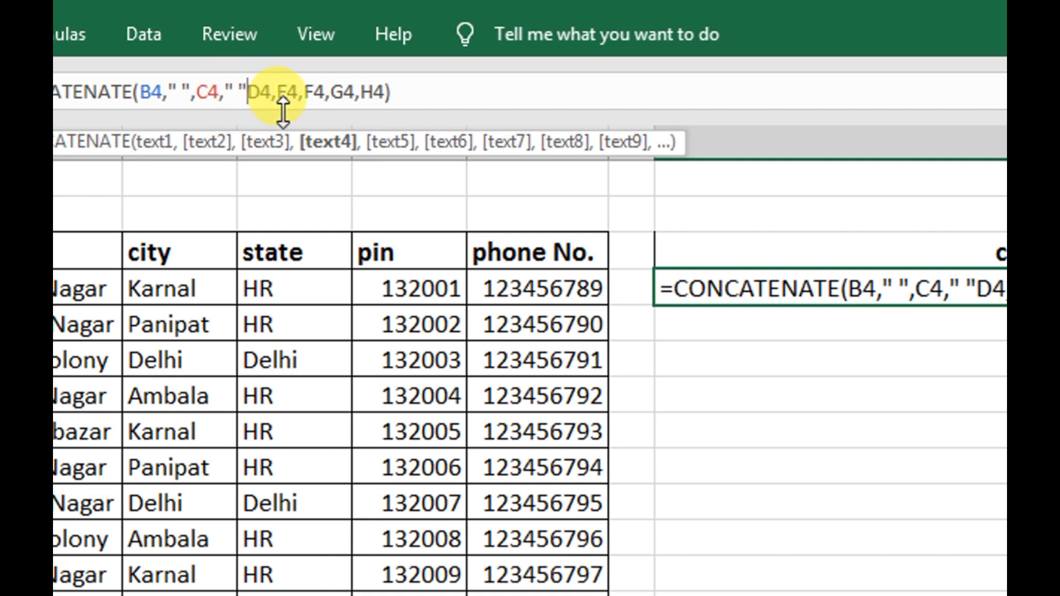
{"action": "type", "text": ","}
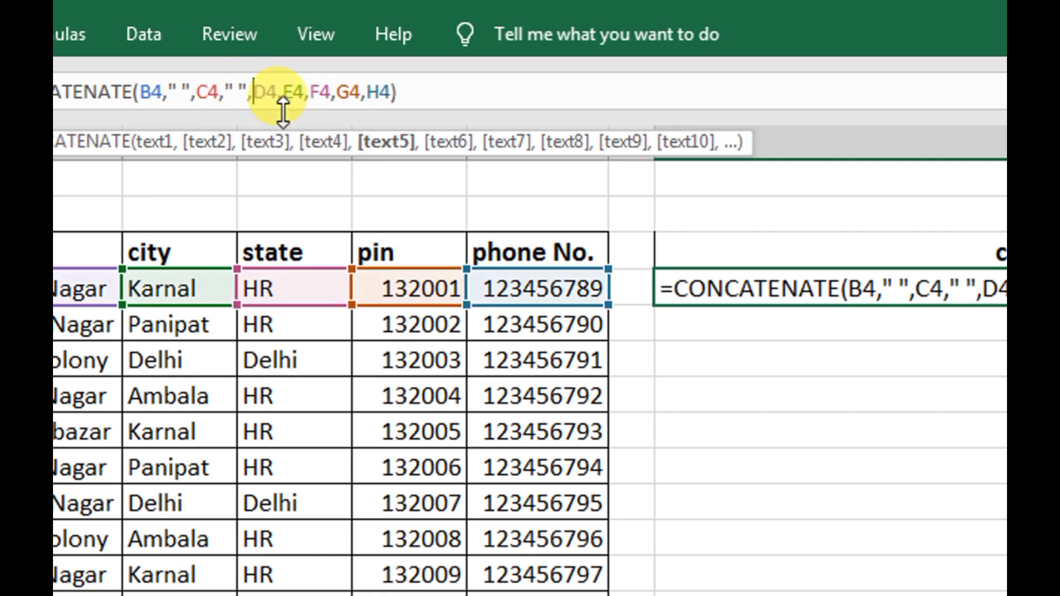
{"action": "left_click", "coordinate": [284, 94]}
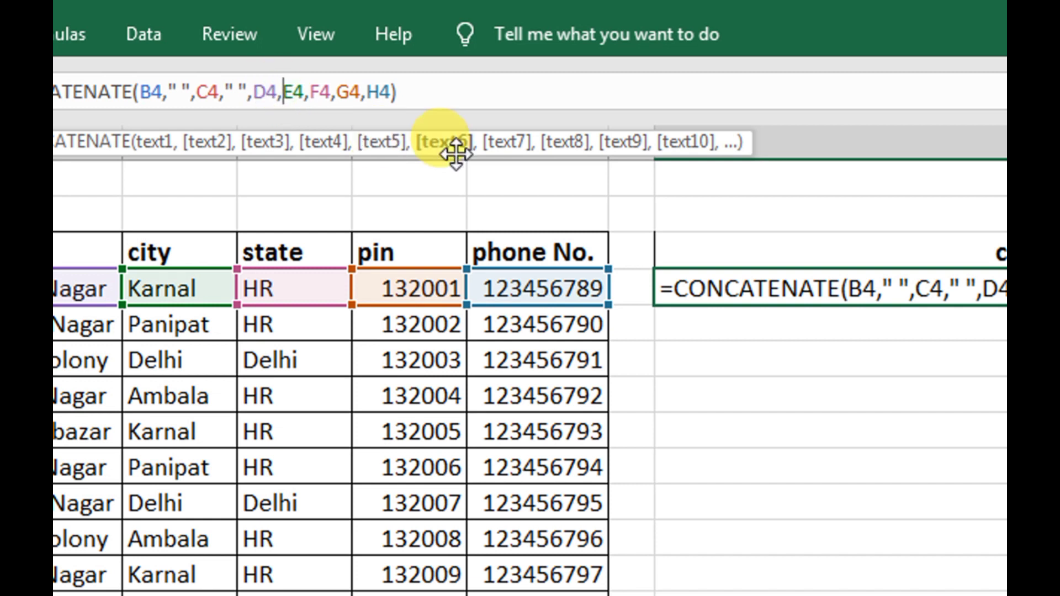
{"action": "type", "text": "\"\""}
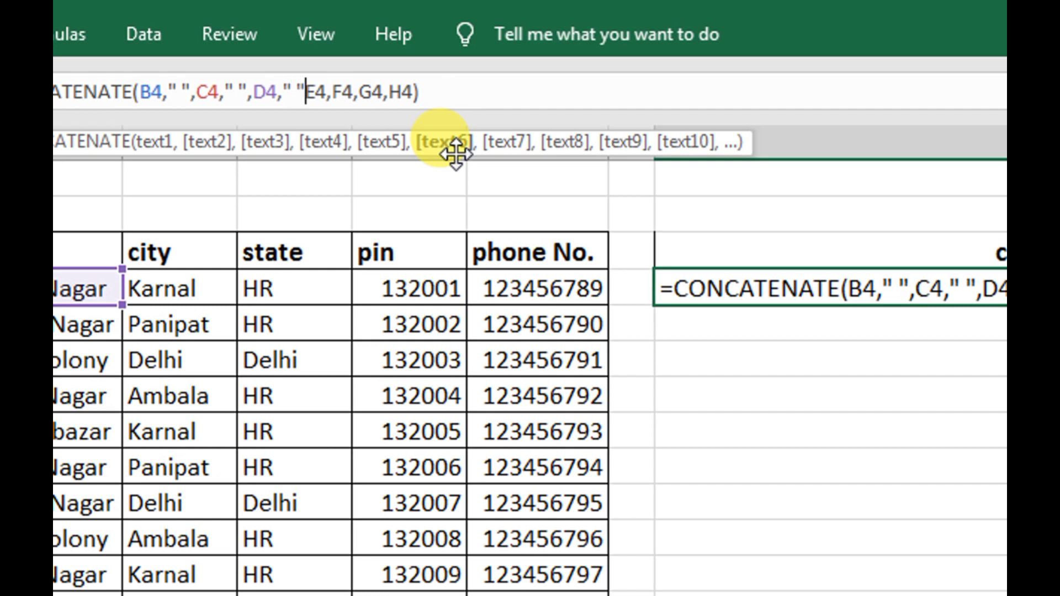
{"action": "type", "text": " ,"}
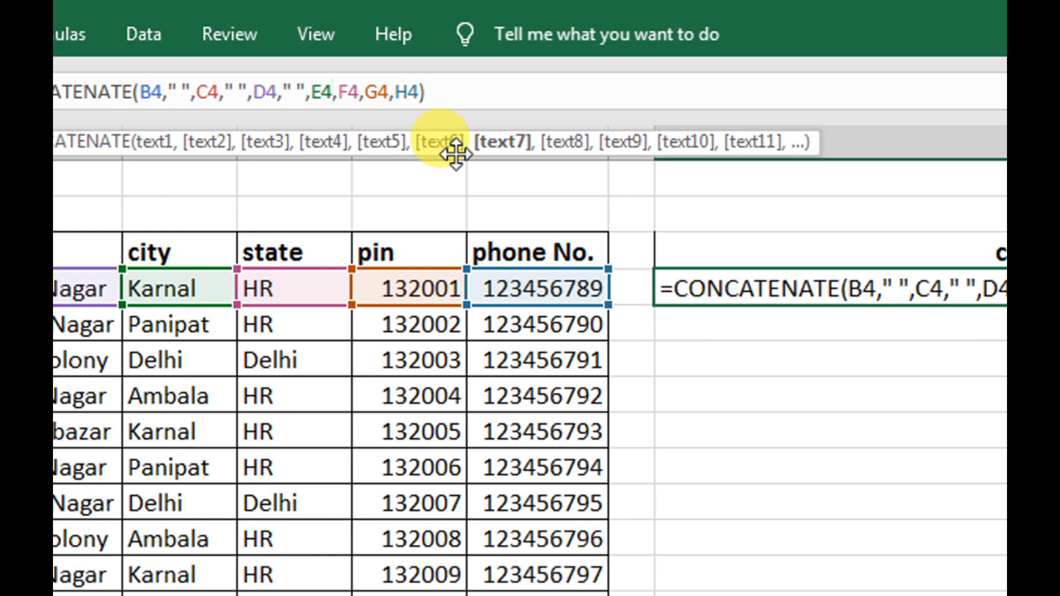
- Add " " separators after E4, F4 and G4 and commit the spaced formula
{"action": "key", "text": "Right"}
{"action": "key", "text": "Right"}
{"action": "key", "text": "Right"}
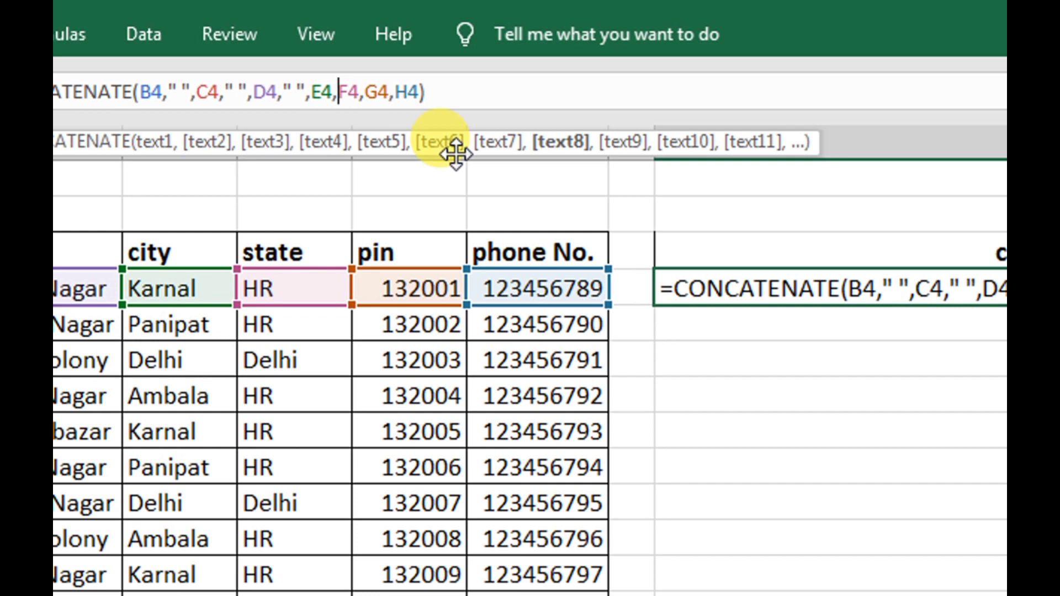
{"action": "type", "text": "\" "}
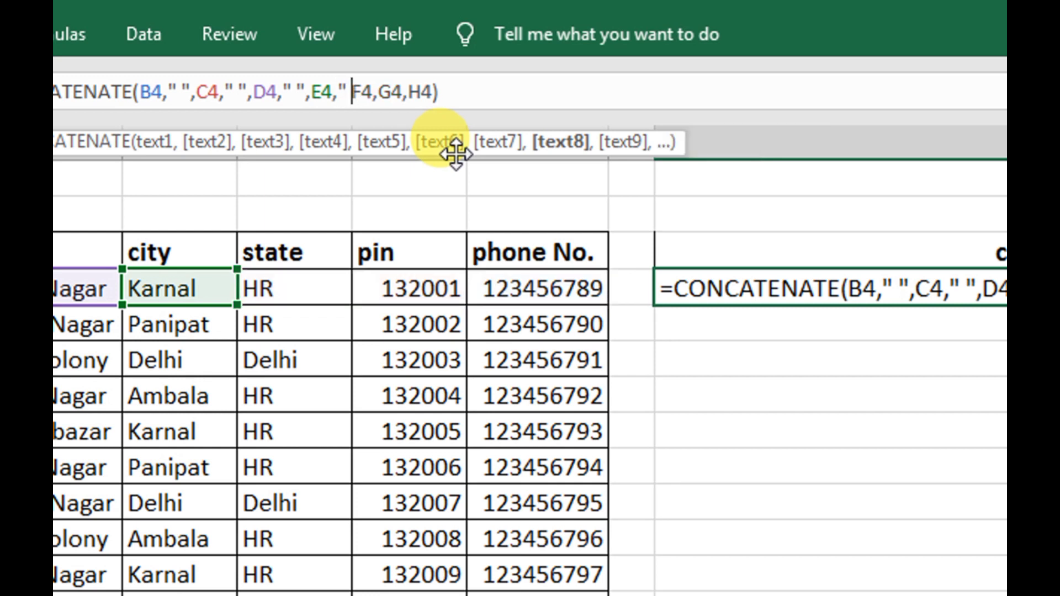
{"action": "type", "text": "\","}
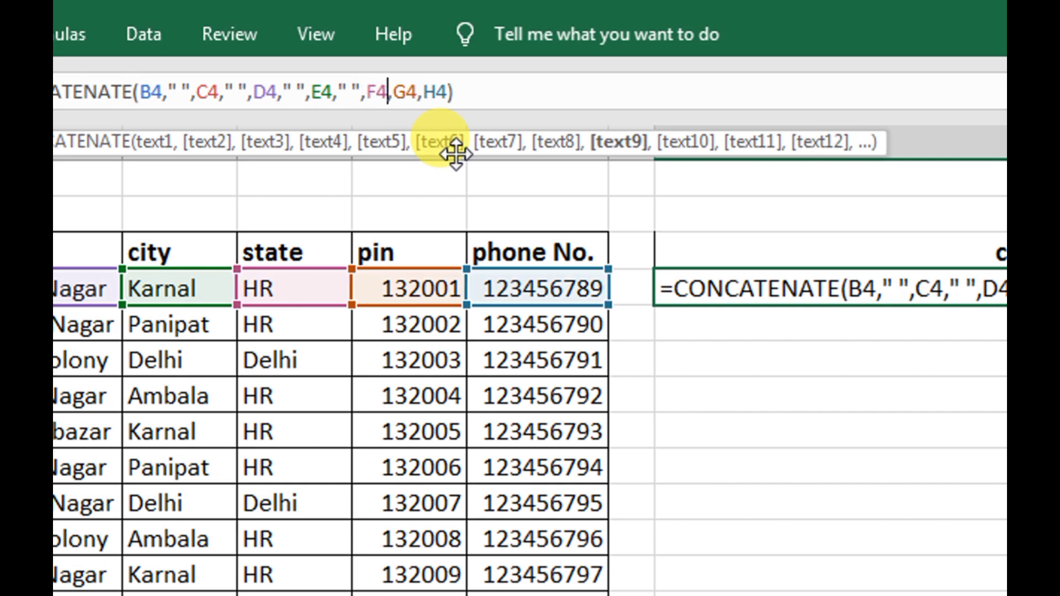
{"action": "key", "text": "Right"}
{"action": "type", "text": "\" \","}
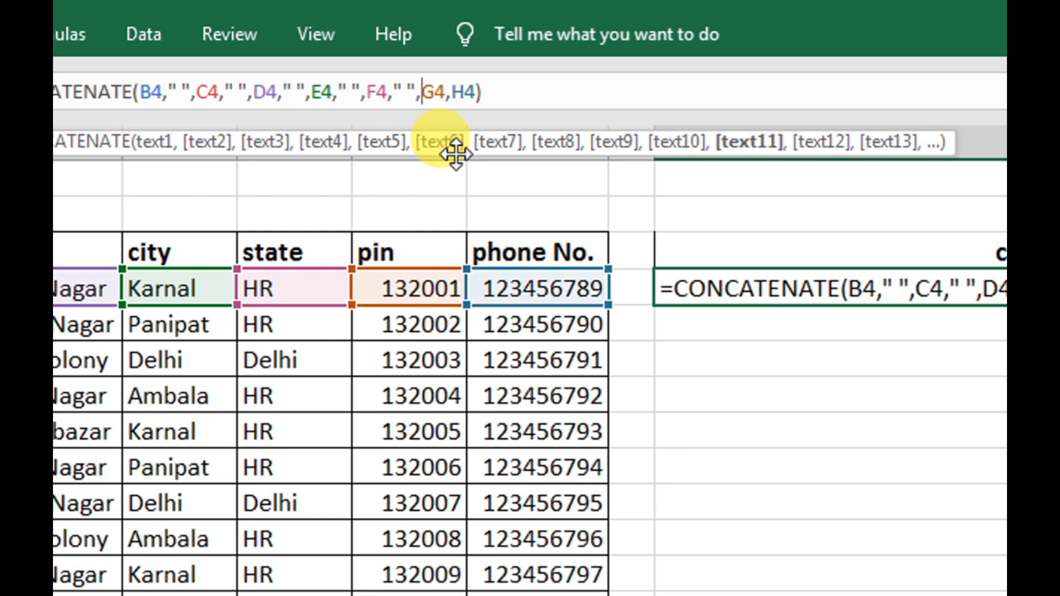
{"action": "key", "text": "Right"}
{"action": "key", "text": "Right"}
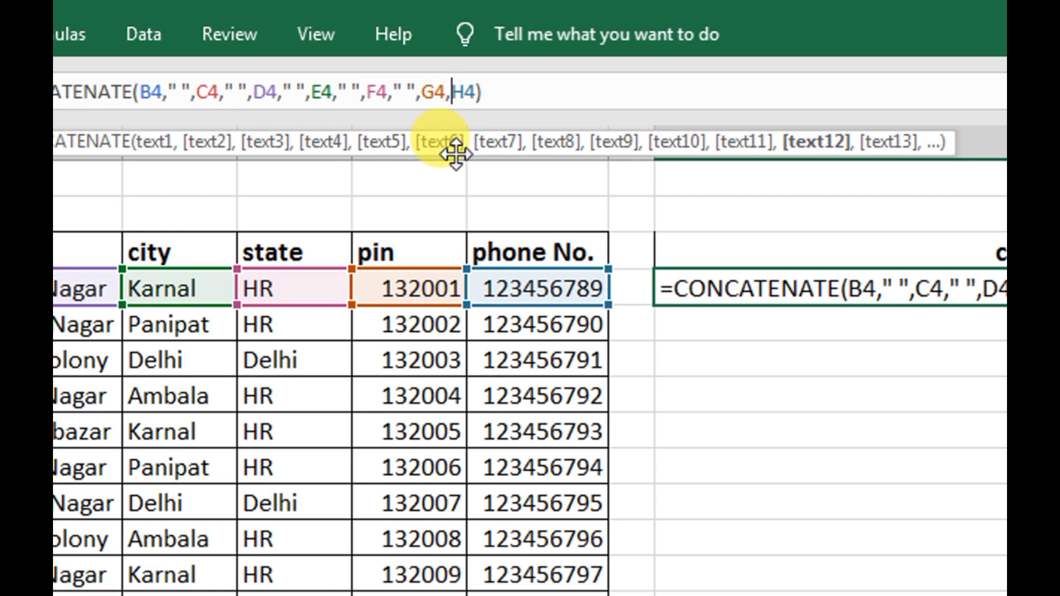
{"action": "type", "text": "\" \""}
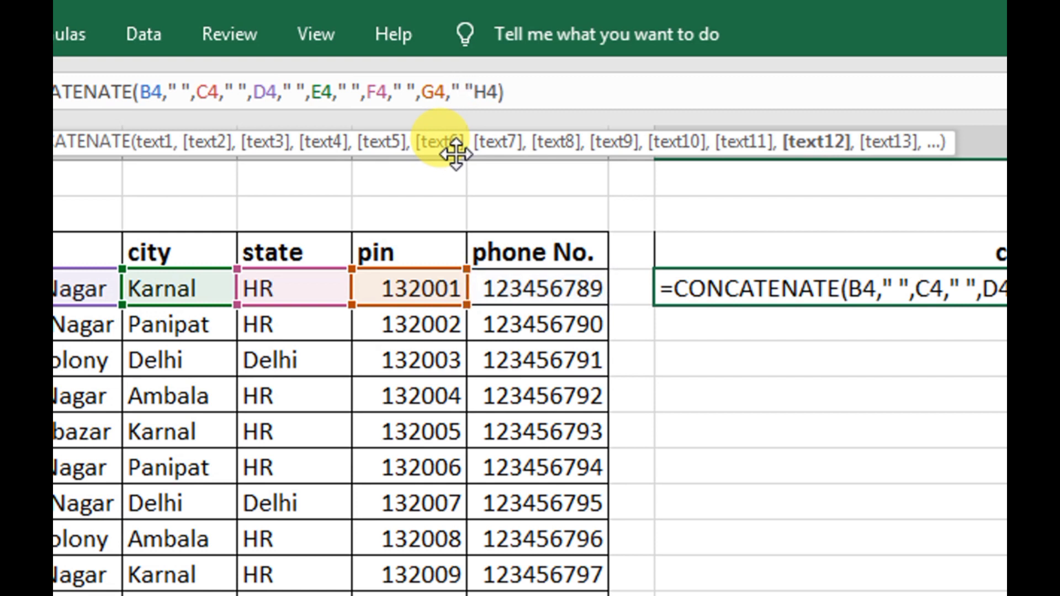
{"action": "type", "text": ","}
{"action": "left_click", "coordinate": [551, 95]}
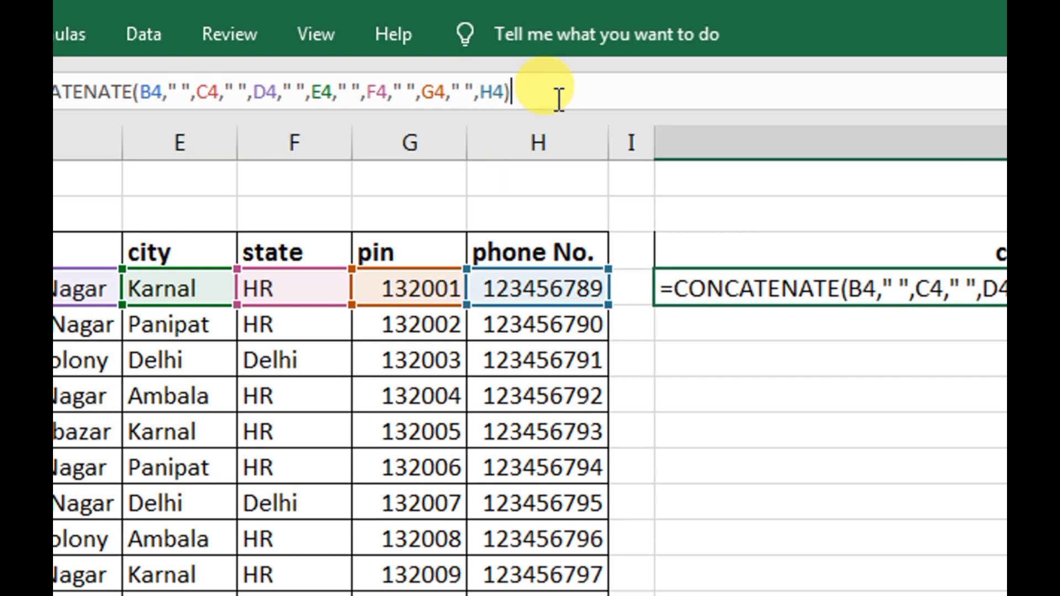
{"action": "key", "text": "Return"}
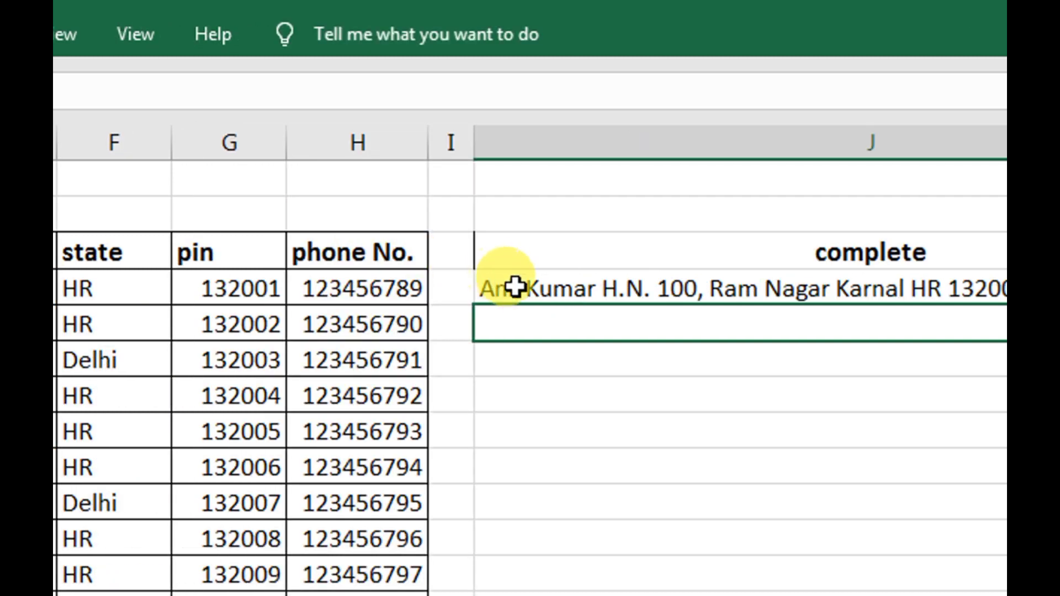
- Change every " " separator in J4's formula to ", " and commit it
{"action": "left_click", "coordinate": [516, 287]}
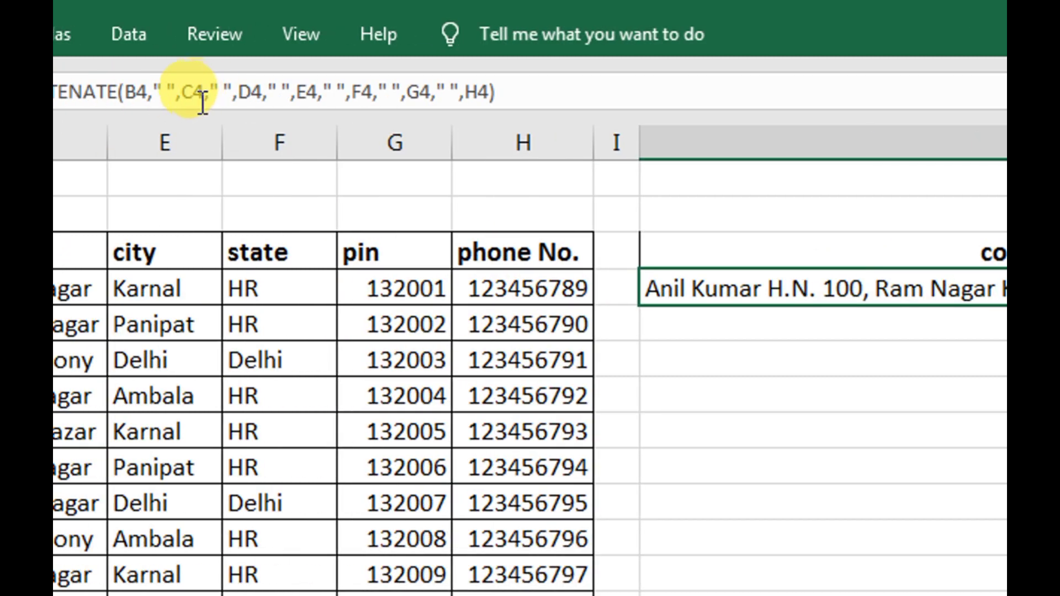
{"action": "left_click", "coordinate": [198, 91]}
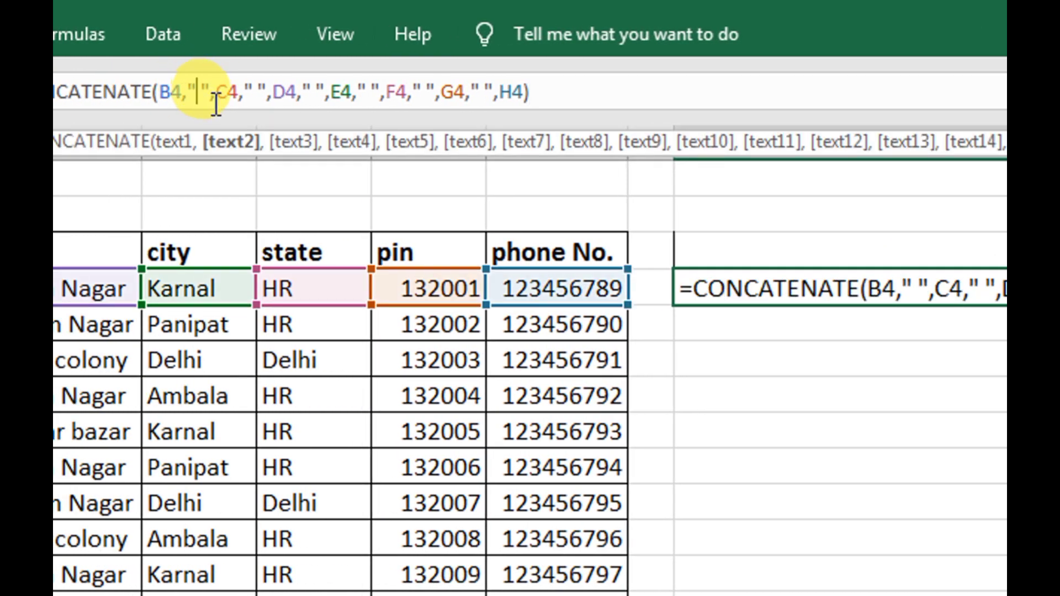
{"action": "type", "text": ","}
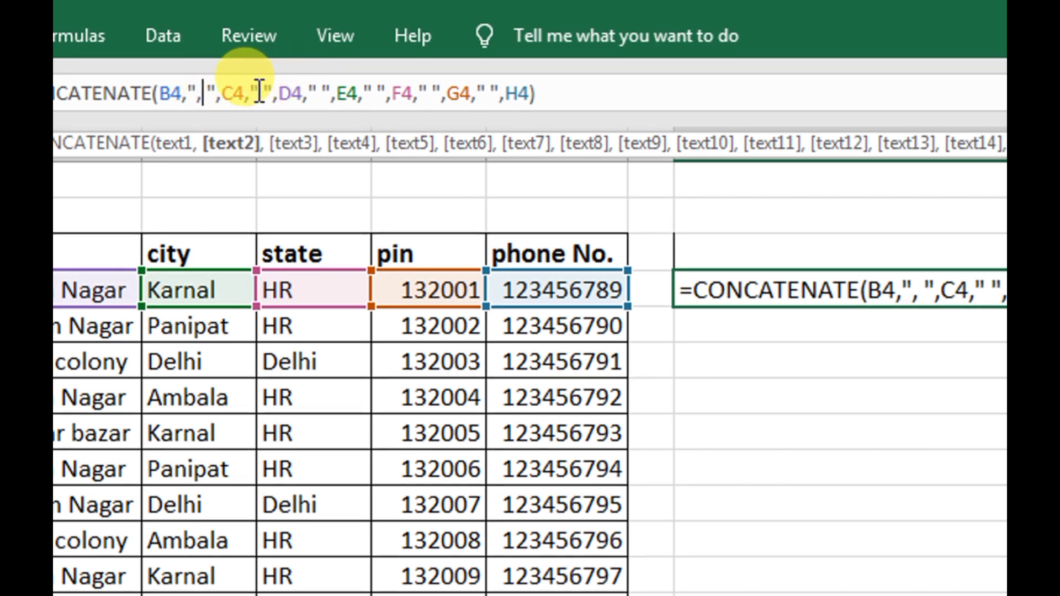
{"action": "left_click", "coordinate": [259, 93]}
{"action": "type", "text": ","}
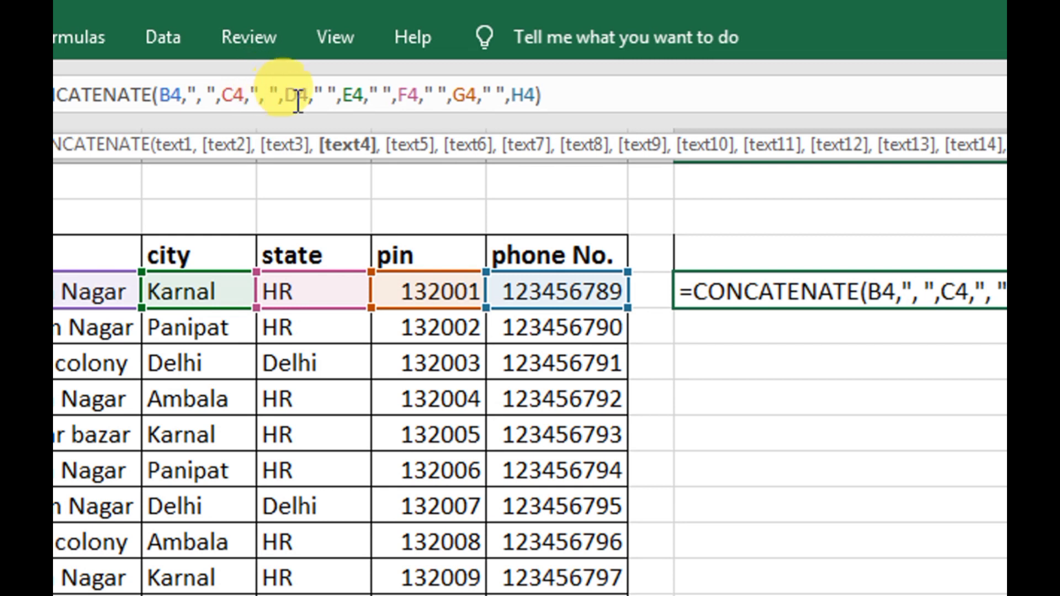
{"action": "left_click", "coordinate": [326, 95]}
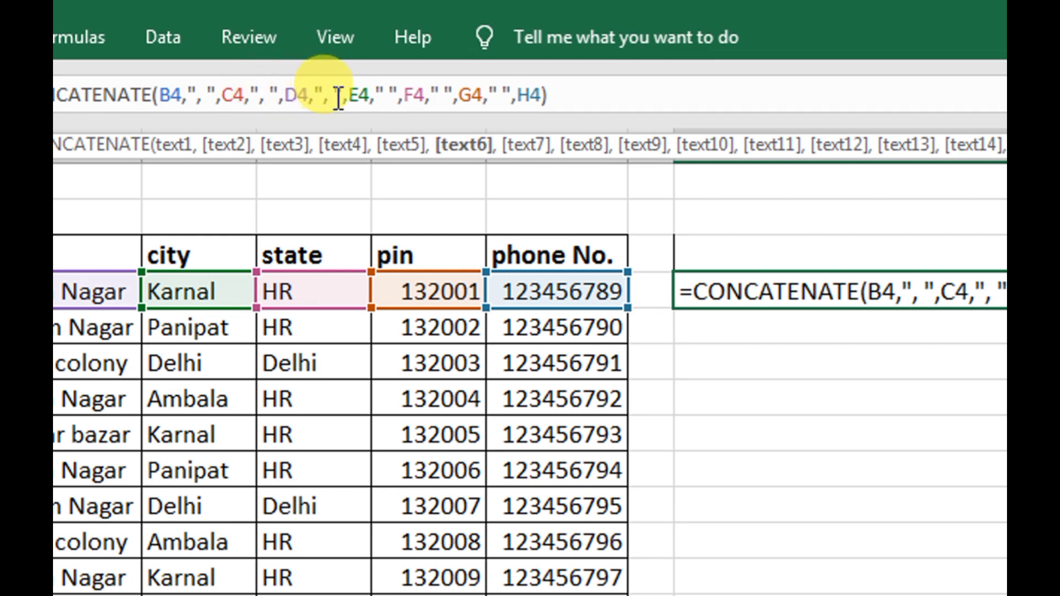
{"action": "type", "text": ","}
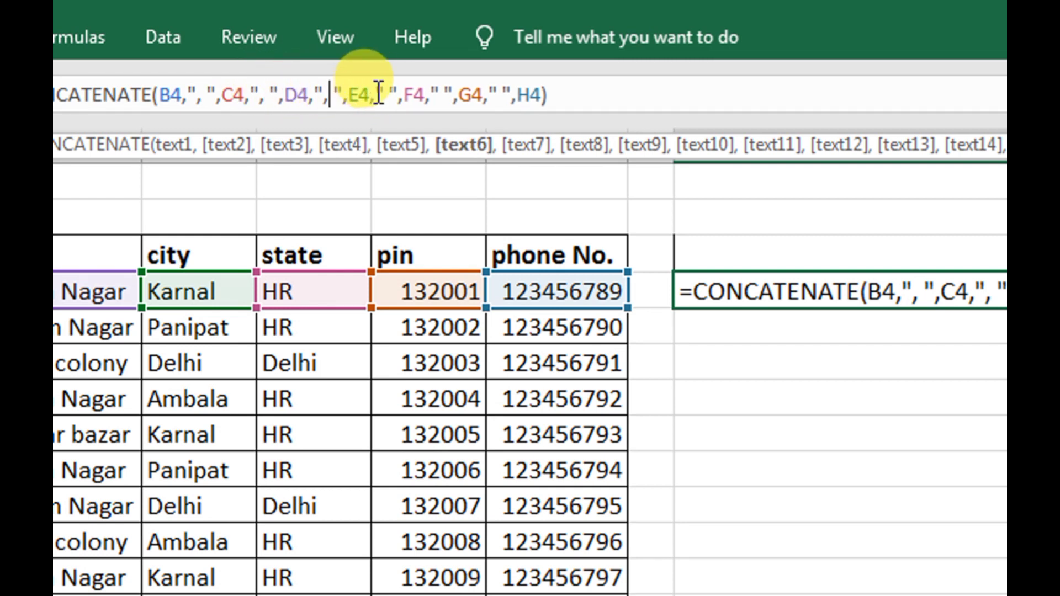
{"action": "left_click", "coordinate": [388, 95]}
{"action": "type", "text": ","}
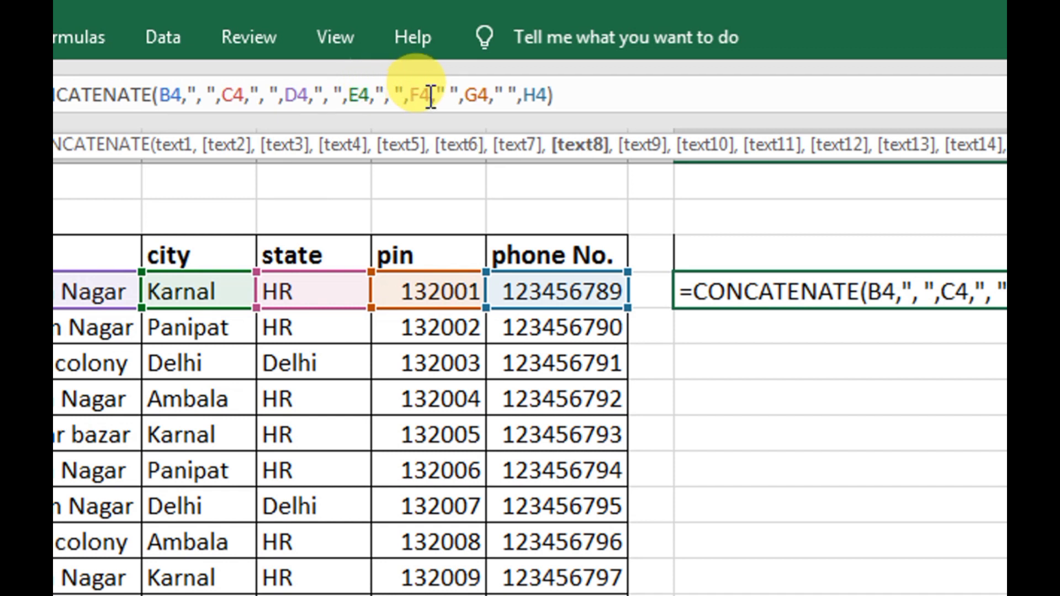
{"action": "left_click", "coordinate": [445, 94]}
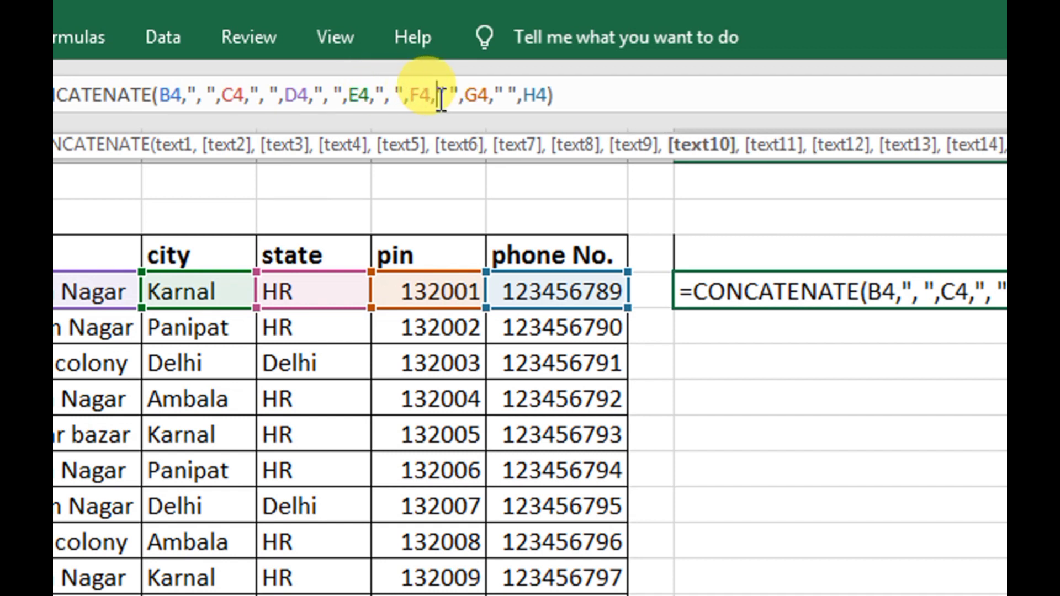
{"action": "left_click", "coordinate": [446, 95]}
{"action": "type", "text": ","}
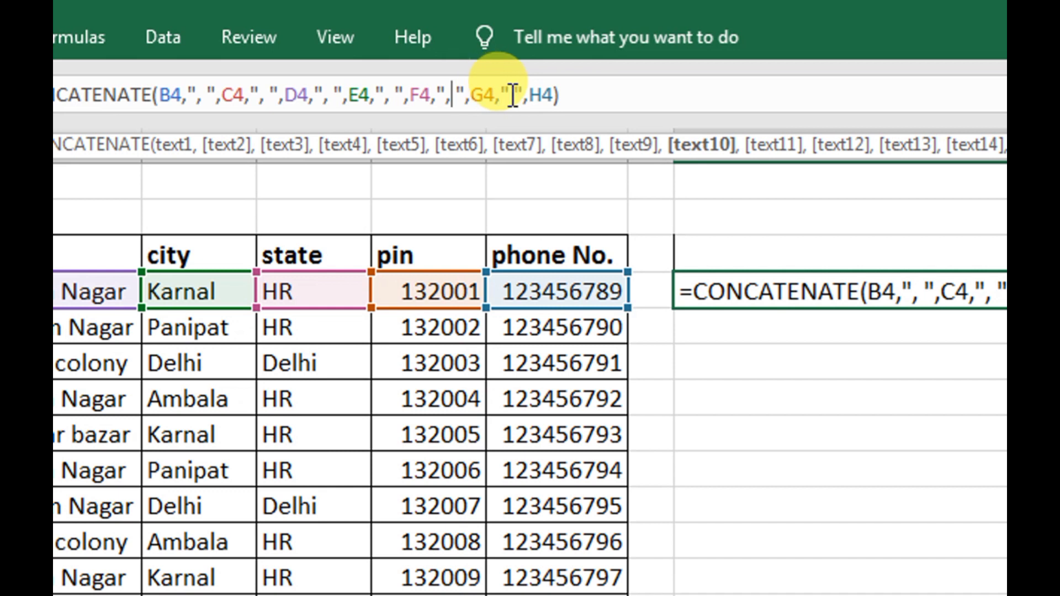
{"action": "left_click", "coordinate": [512, 95]}
{"action": "type", "text": ","}
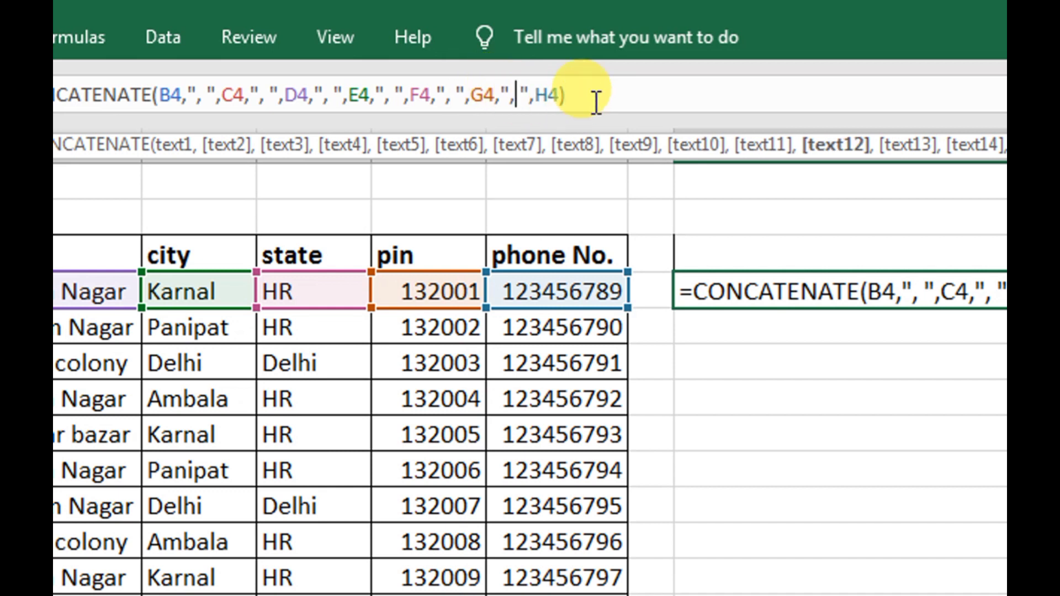
{"action": "left_click", "coordinate": [594, 100]}
{"action": "key", "text": "Return"}
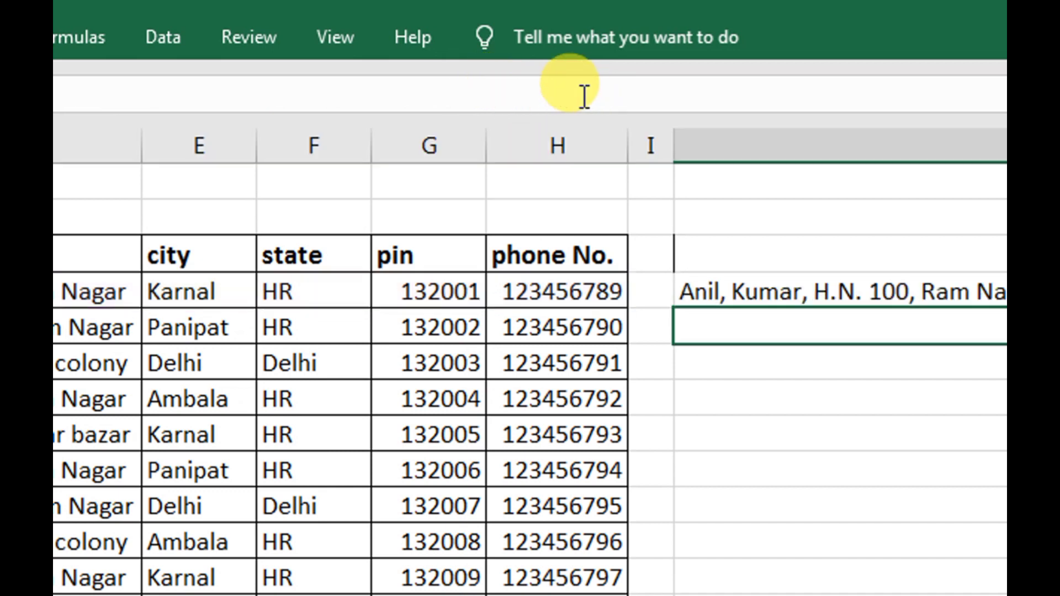
- Remove the comma from the first separator so only a space follows the first name
{"action": "scroll", "coordinate": [939, 221], "scroll_direction": "right", "scroll_amount": 5}
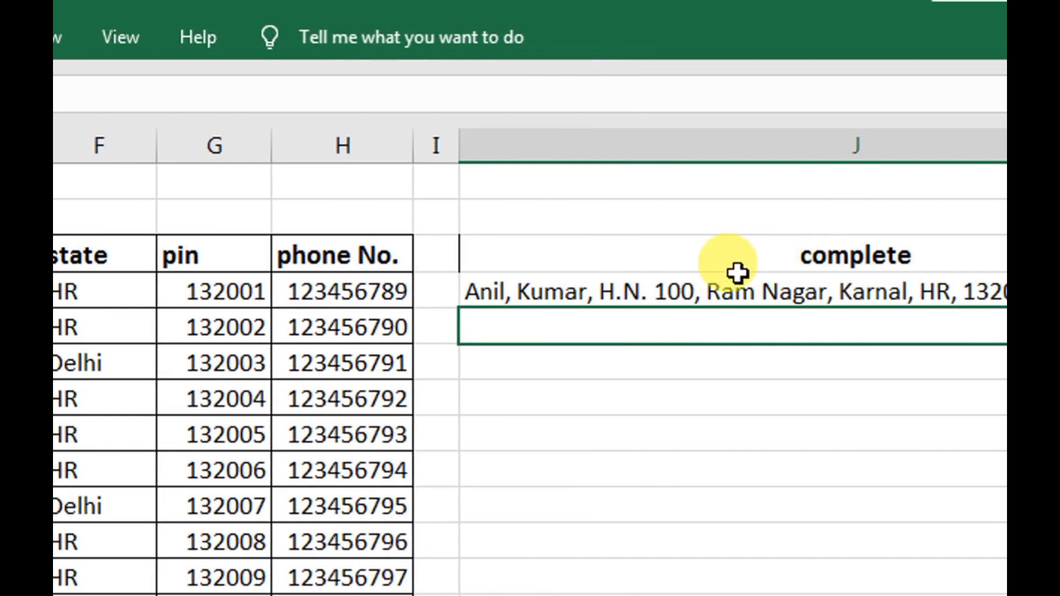
{"action": "left_click", "coordinate": [569, 295]}
{"action": "scroll", "coordinate": [331, 221], "scroll_direction": "left", "scroll_amount": 3}
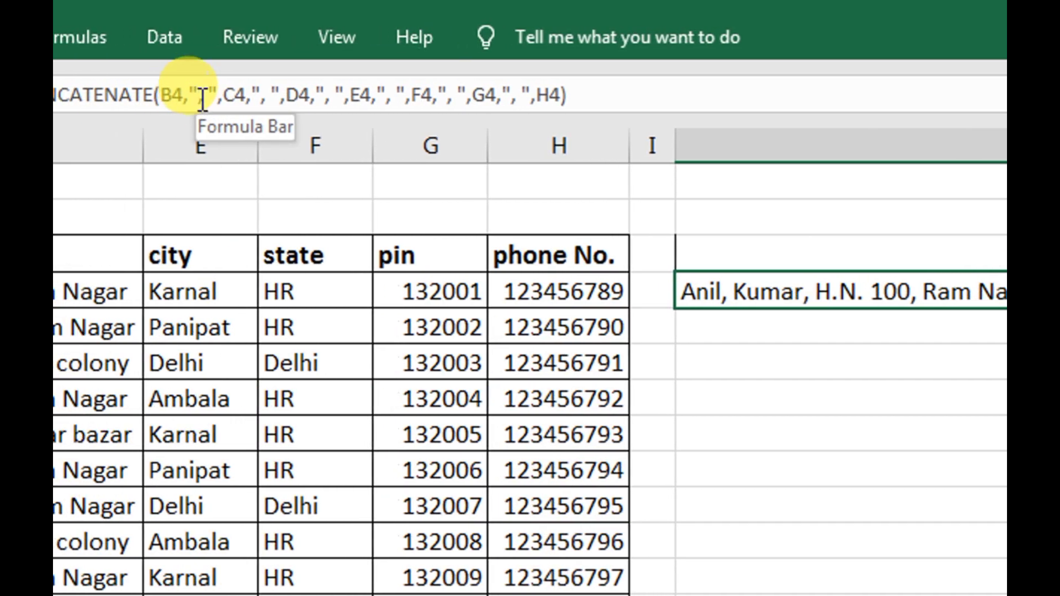
{"action": "left_click", "coordinate": [203, 109]}
{"action": "key", "text": "BackSpace"}
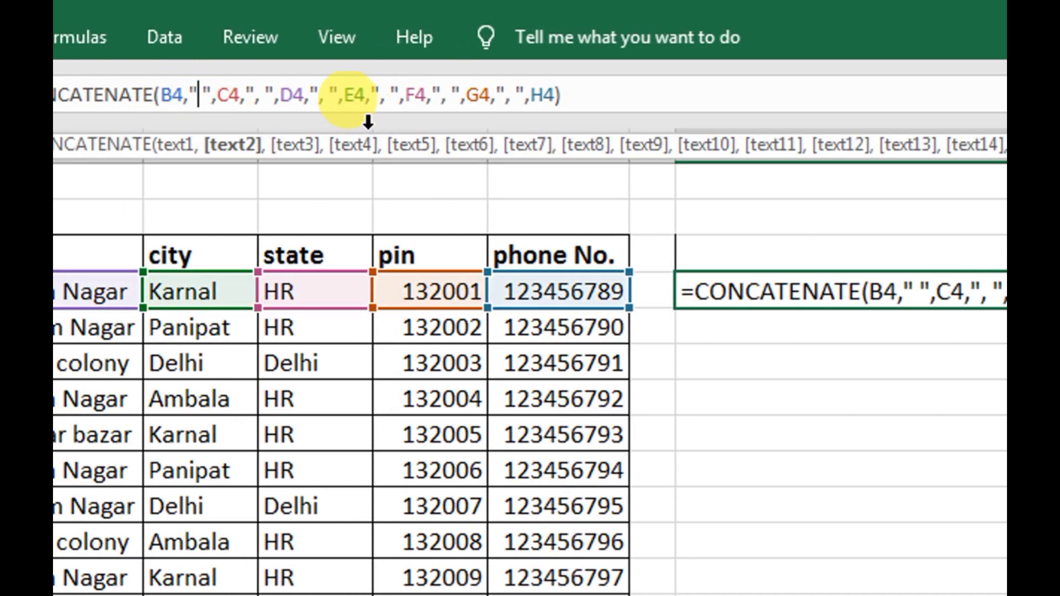
{"action": "left_click", "coordinate": [689, 102]}
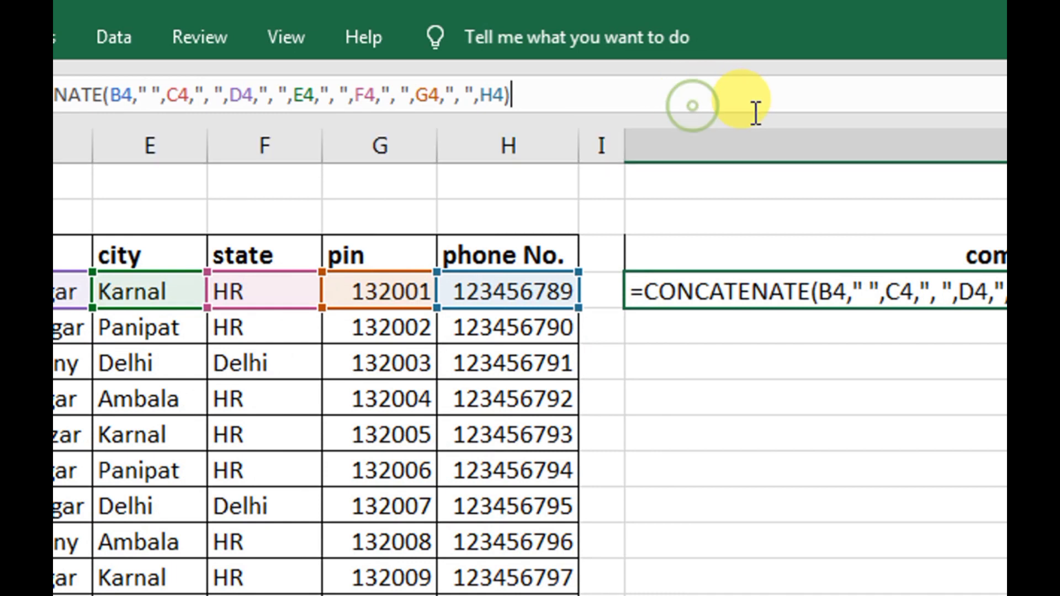
{"action": "key", "text": "Return"}
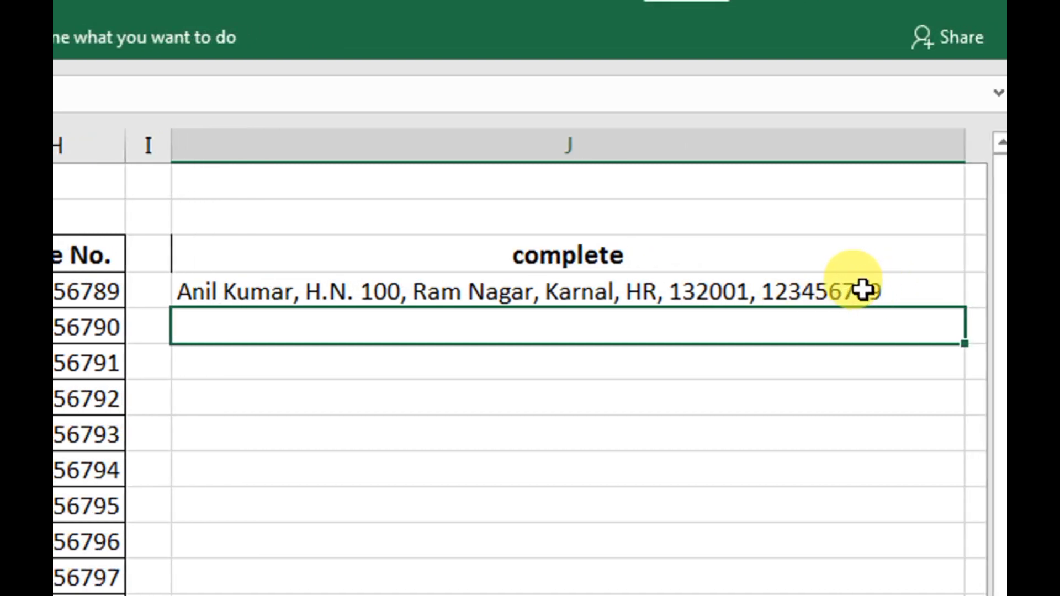
- Fill J4's formula down to J13 and apply Flash Fill so each row shows its own record
{"action": "left_click", "coordinate": [373, 297]}
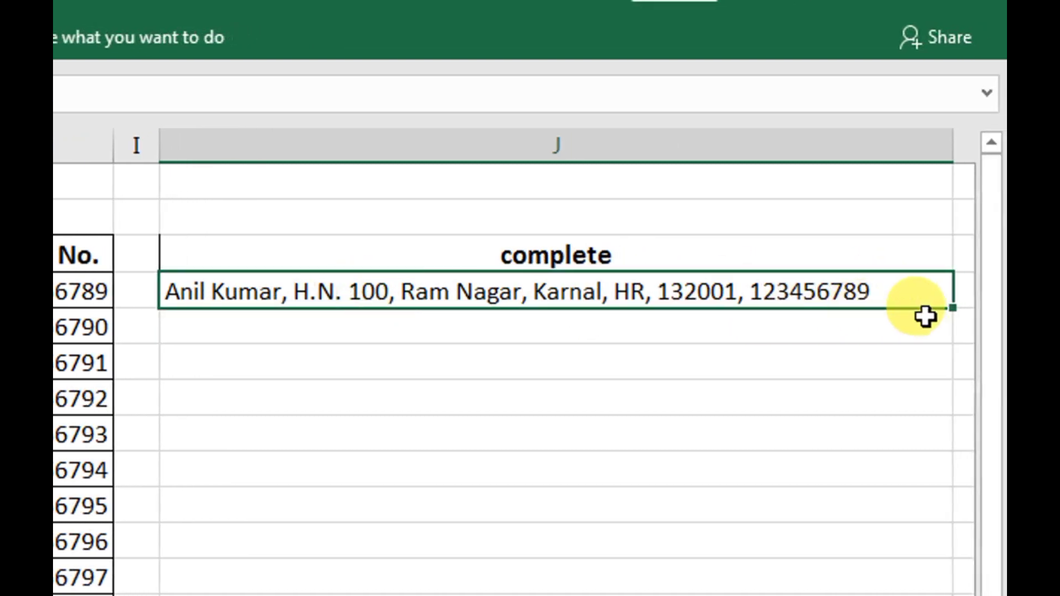
{"action": "left_click_drag", "start_coordinate": [953, 312], "coordinate": [945, 509]}
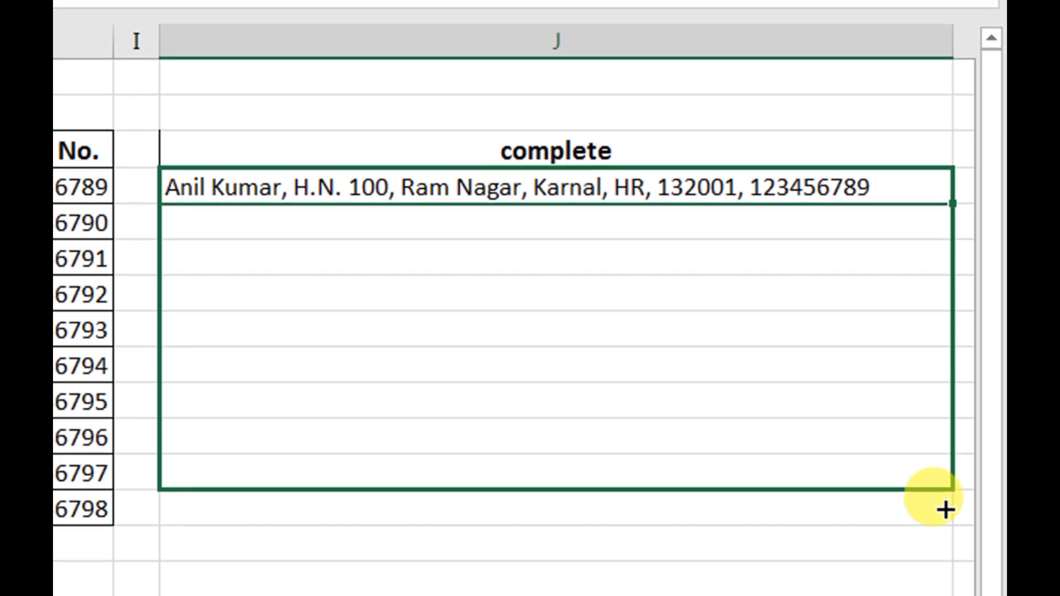
{"action": "left_click_drag", "start_coordinate": [944, 509], "coordinate": [947, 500]}
{"action": "key", "text": "ctrl+e"}
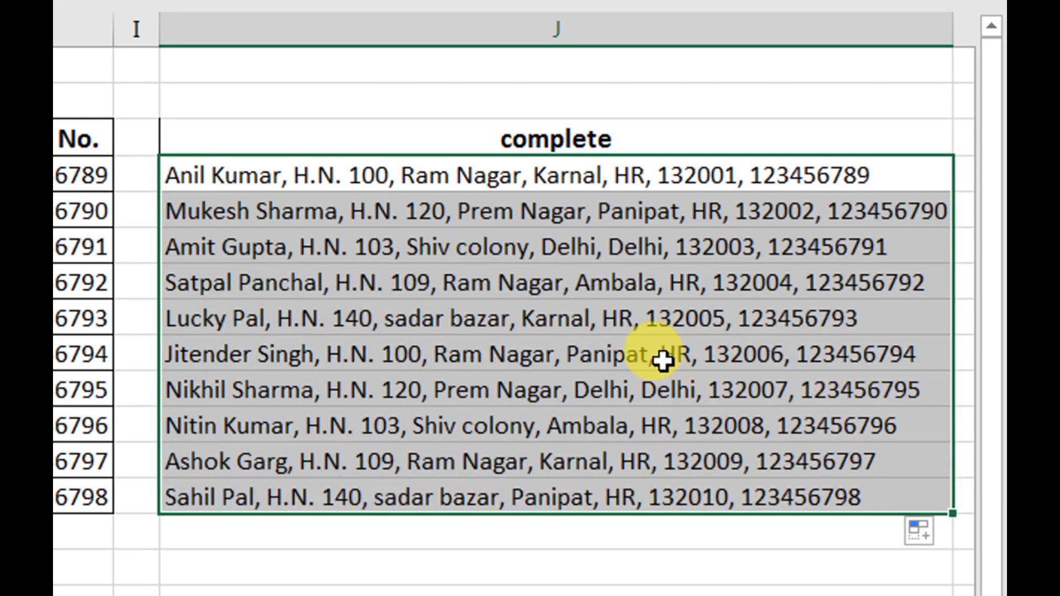
{"action": "left_click", "coordinate": [651, 354]}
{"action": "scroll", "coordinate": [282, 193], "scroll_direction": "left", "scroll_amount": 6}
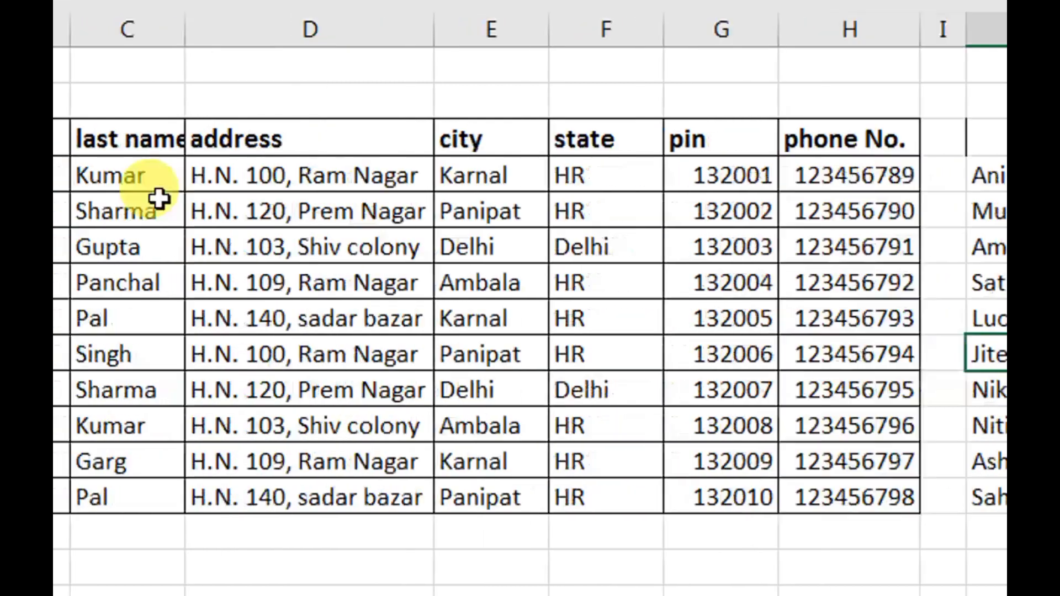
{"action": "scroll", "coordinate": [828, 226], "scroll_direction": "right", "scroll_amount": 1}
{"action": "scroll", "coordinate": [834, 249], "scroll_direction": "right", "scroll_amount": 2}
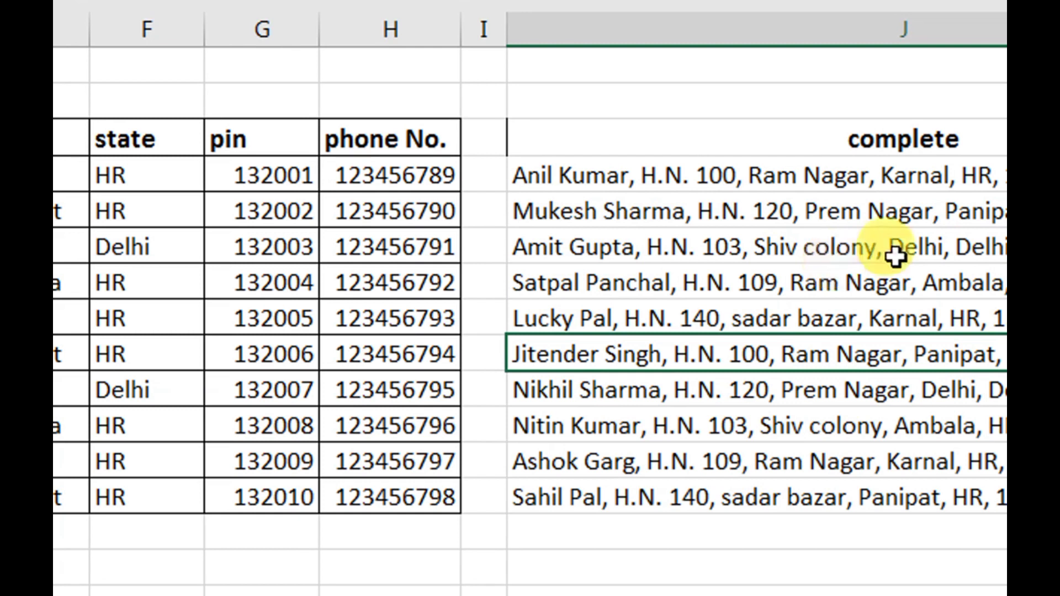
{"action": "scroll", "coordinate": [895, 253], "scroll_direction": "right", "scroll_amount": 1}
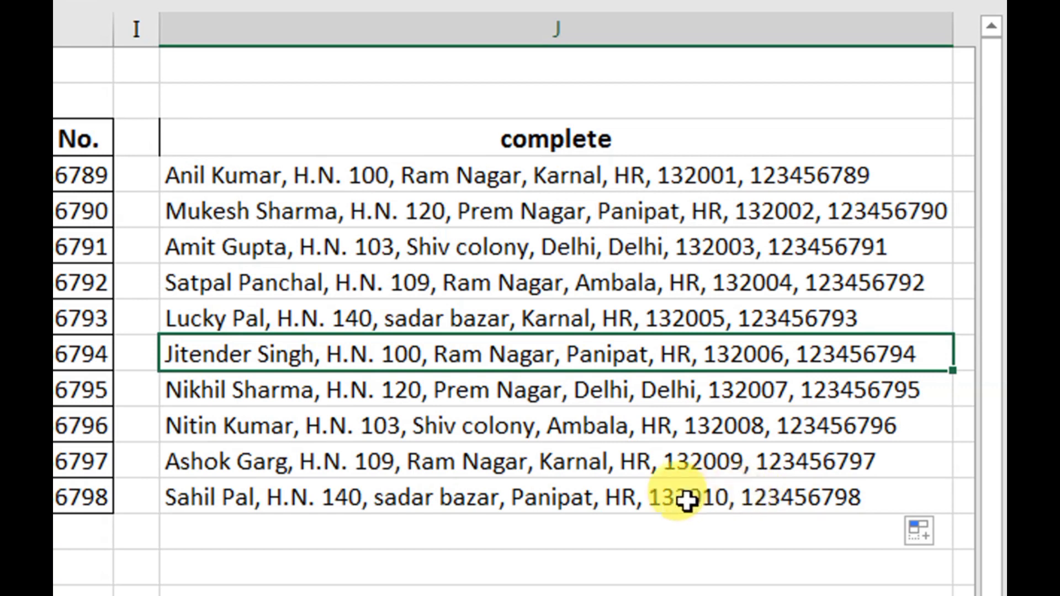
- Clear J4:J13 and begin a new formula in J4
{"action": "left_click_drag", "start_coordinate": [245, 175], "coordinate": [539, 505]}
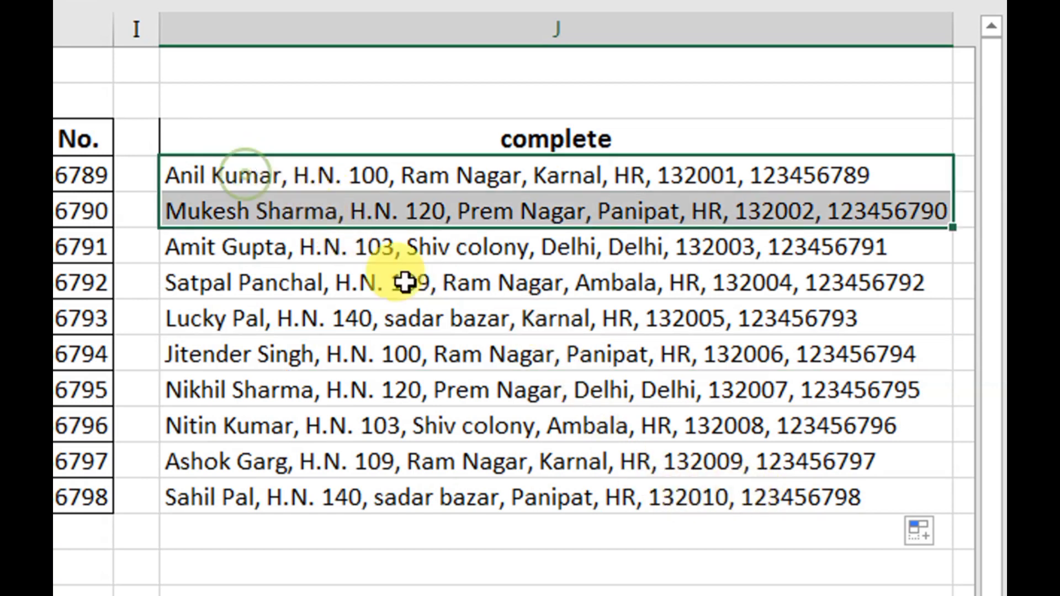
{"action": "key", "text": "Delete"}
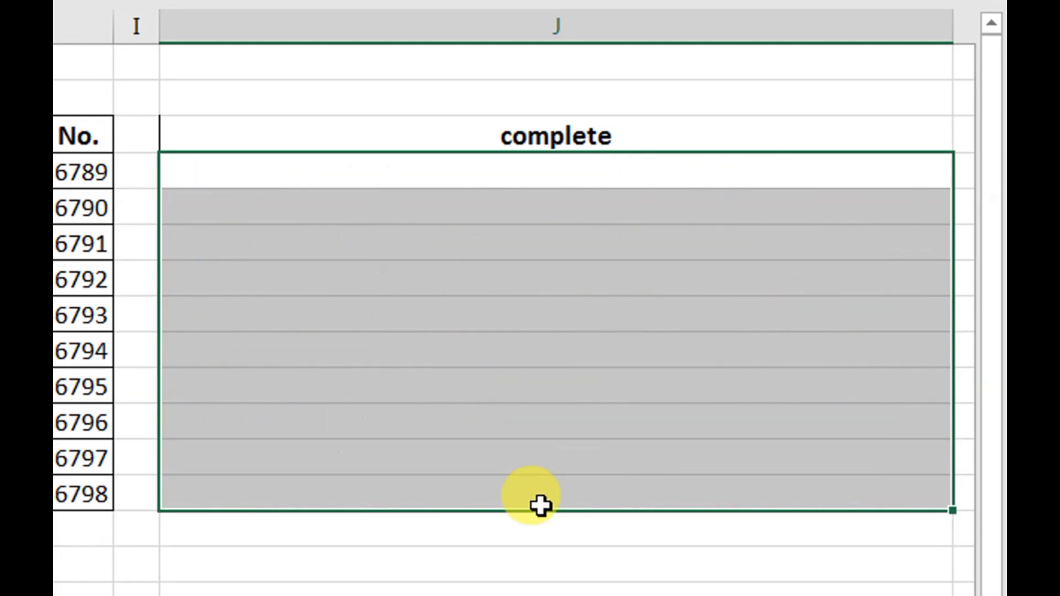
{"action": "left_click", "coordinate": [279, 180]}
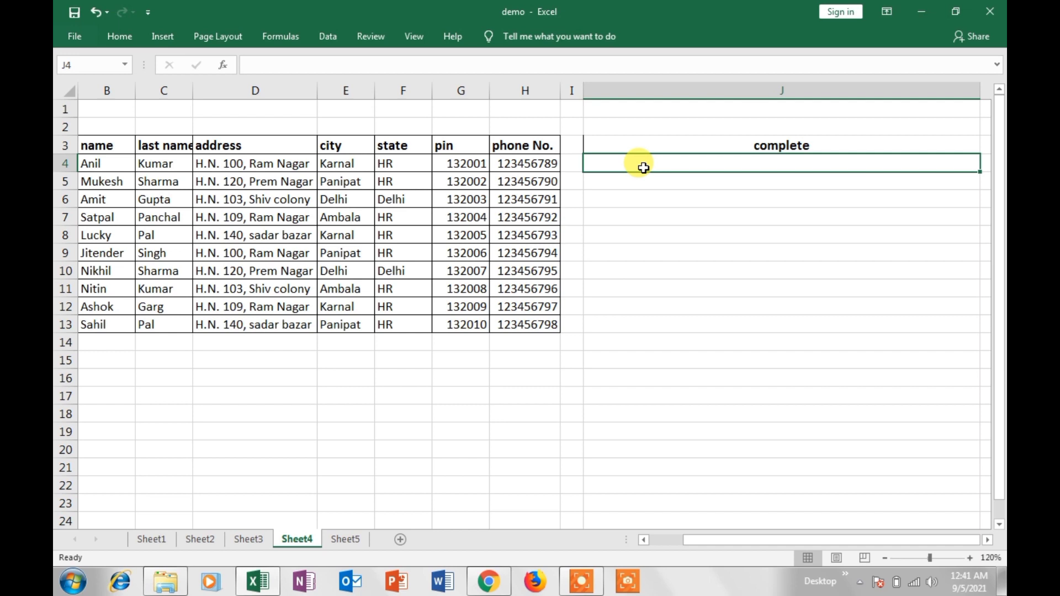
{"action": "type", "text": "="}
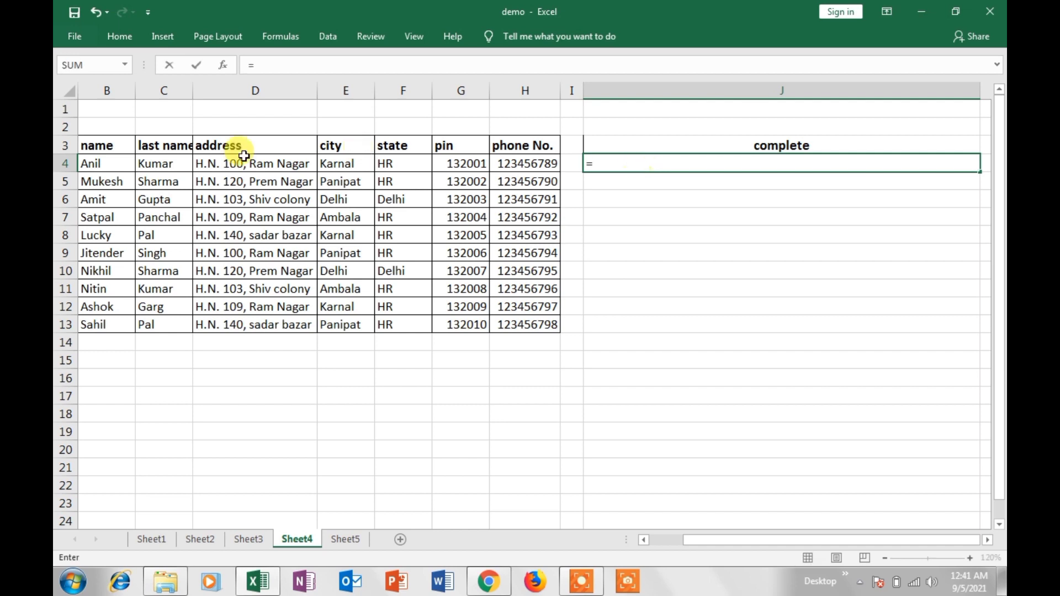
- Build =B4&C4&D4&E4&F4&G4&H4 in J4, joining the first person's fields with &
{"action": "left_click", "coordinate": [118, 164]}
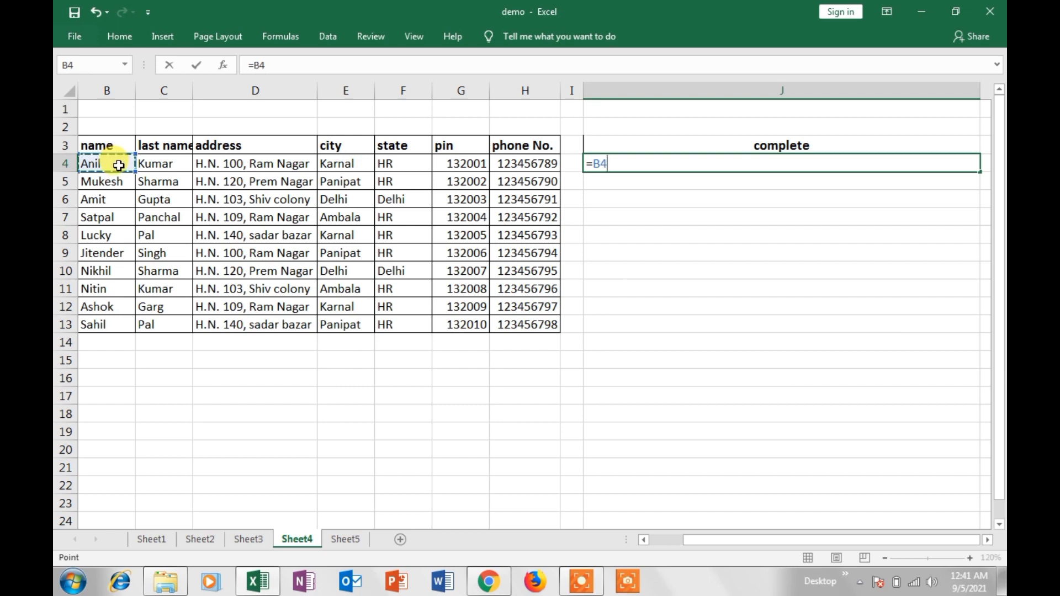
{"action": "type", "text": "&"}
{"action": "left_click", "coordinate": [160, 166]}
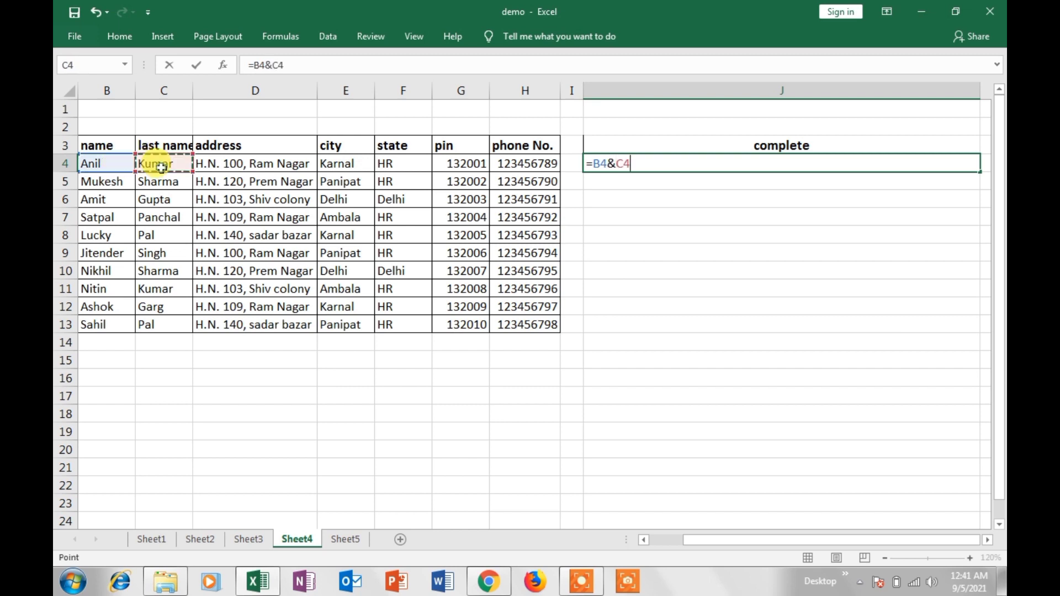
{"action": "type", "text": "&"}
{"action": "left_click", "coordinate": [237, 162]}
{"action": "type", "text": "&"}
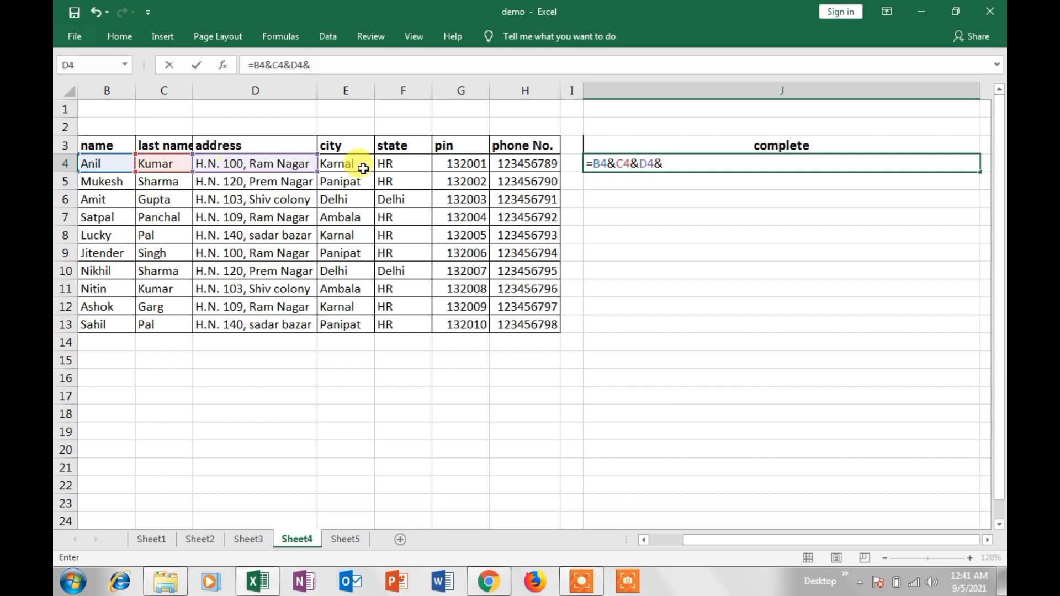
{"action": "left_click", "coordinate": [364, 163]}
{"action": "type", "text": "&"}
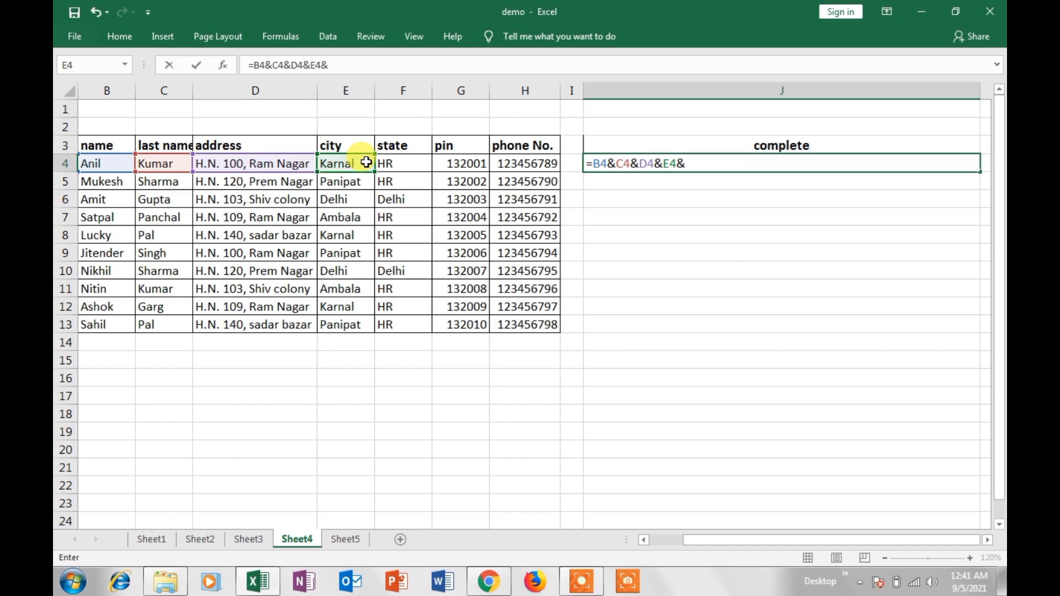
{"action": "left_click", "coordinate": [418, 164]}
{"action": "type", "text": "&"}
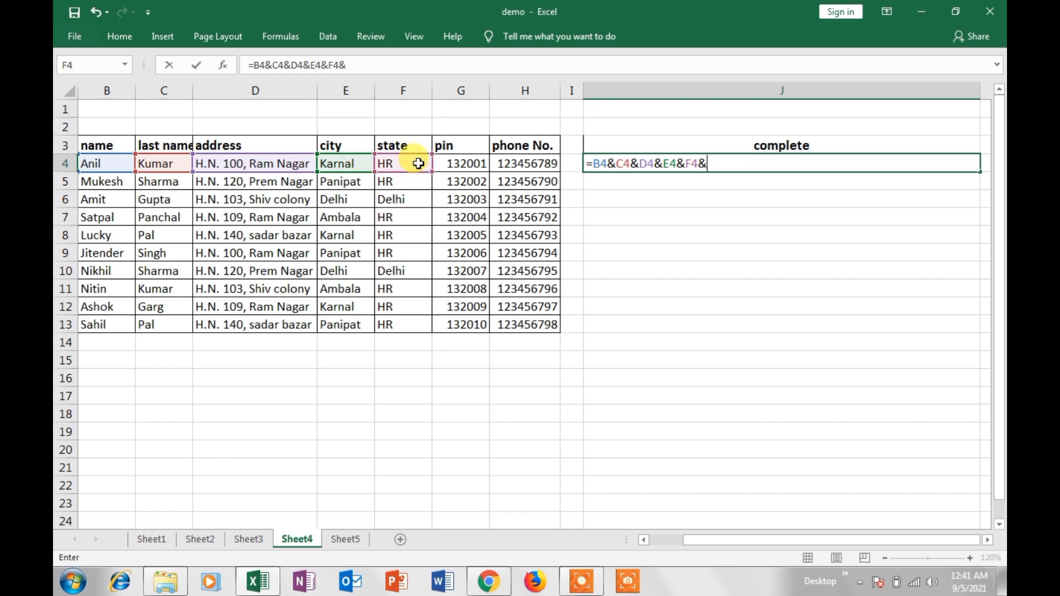
{"action": "left_click", "coordinate": [478, 164]}
{"action": "type", "text": "&"}
{"action": "left_click", "coordinate": [537, 164]}
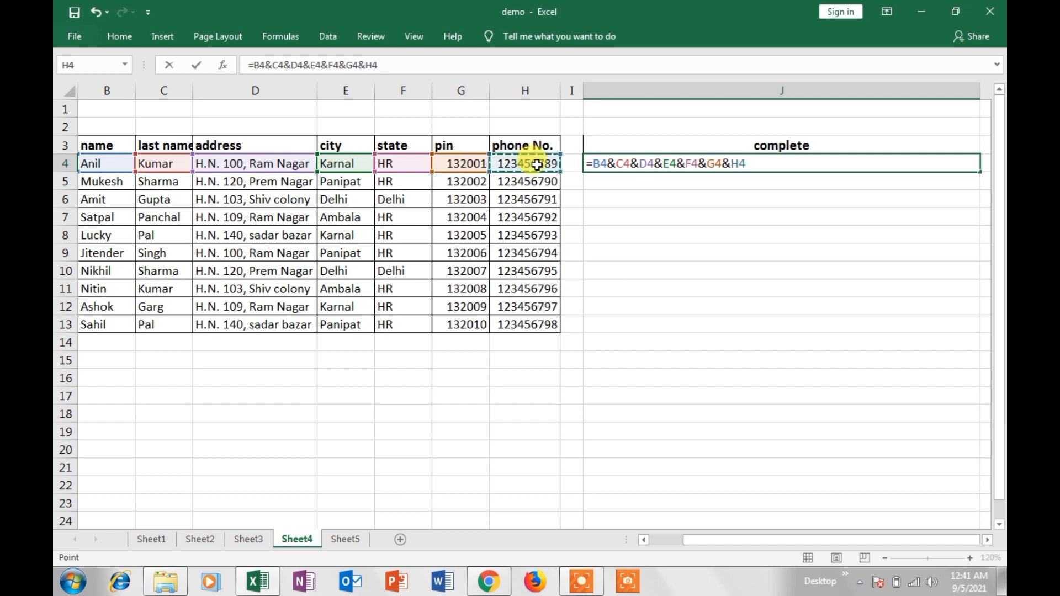
{"action": "type", "text": "&"}
{"action": "key", "text": "Return"}
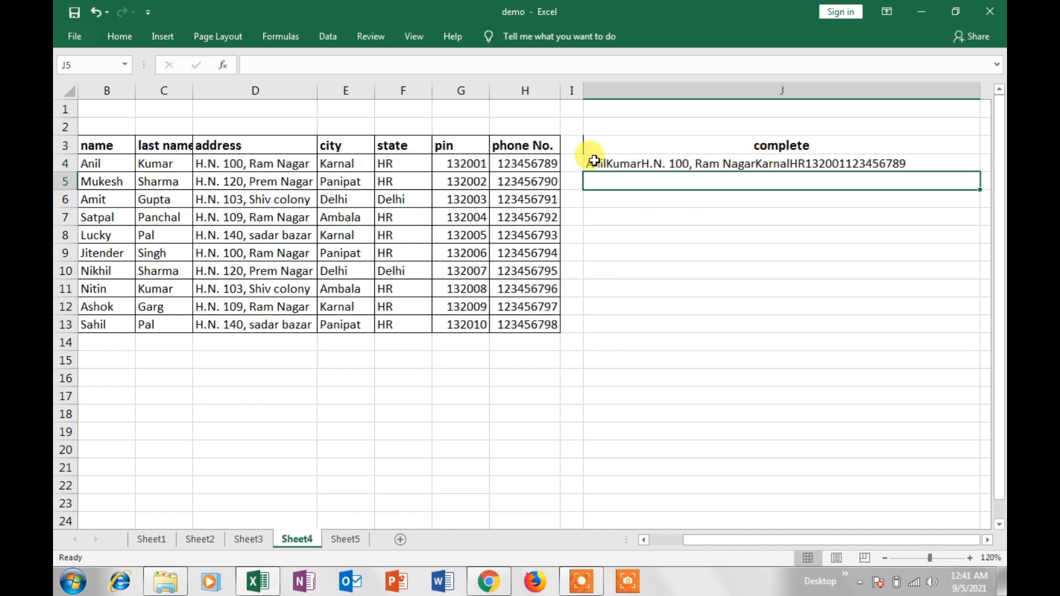
- Insert " "& after B4& in J4's formula so a space separates first and last name
{"action": "left_click", "coordinate": [611, 164]}
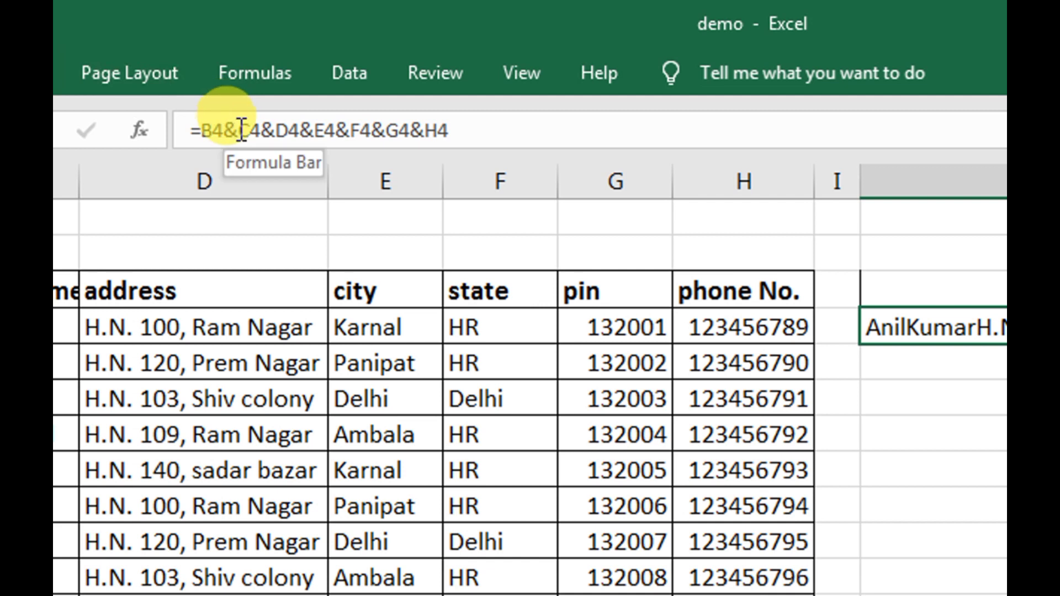
{"action": "left_click", "coordinate": [242, 130]}
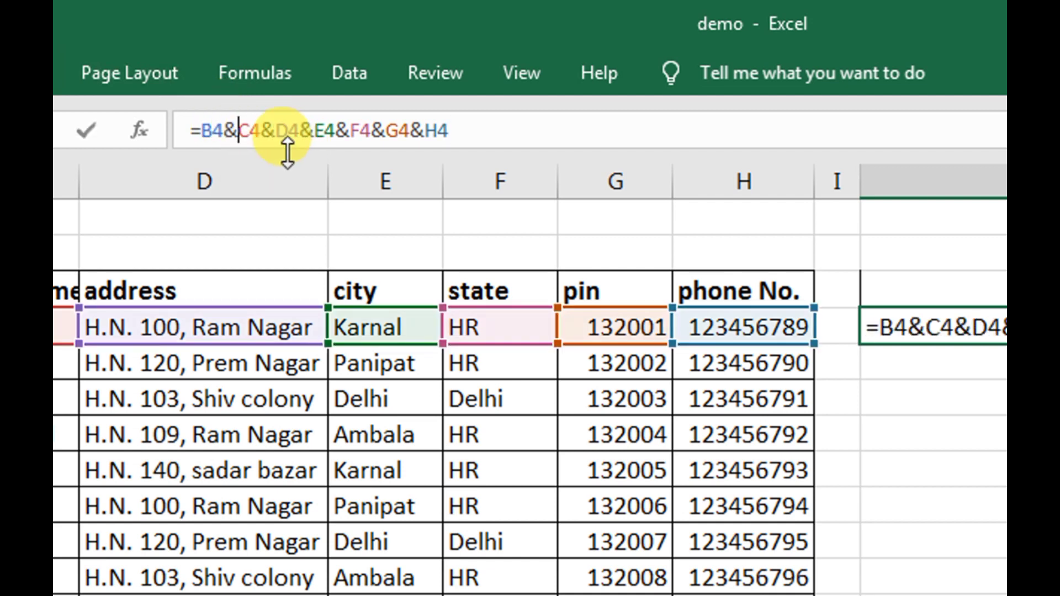
{"action": "type", "text": "\" \""}
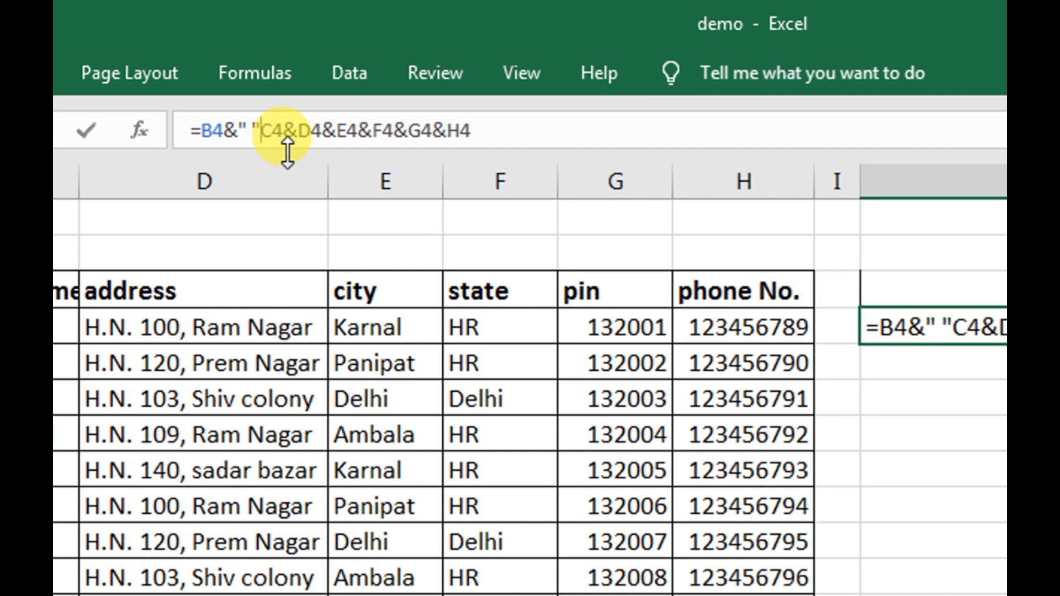
{"action": "type", "text": "&"}
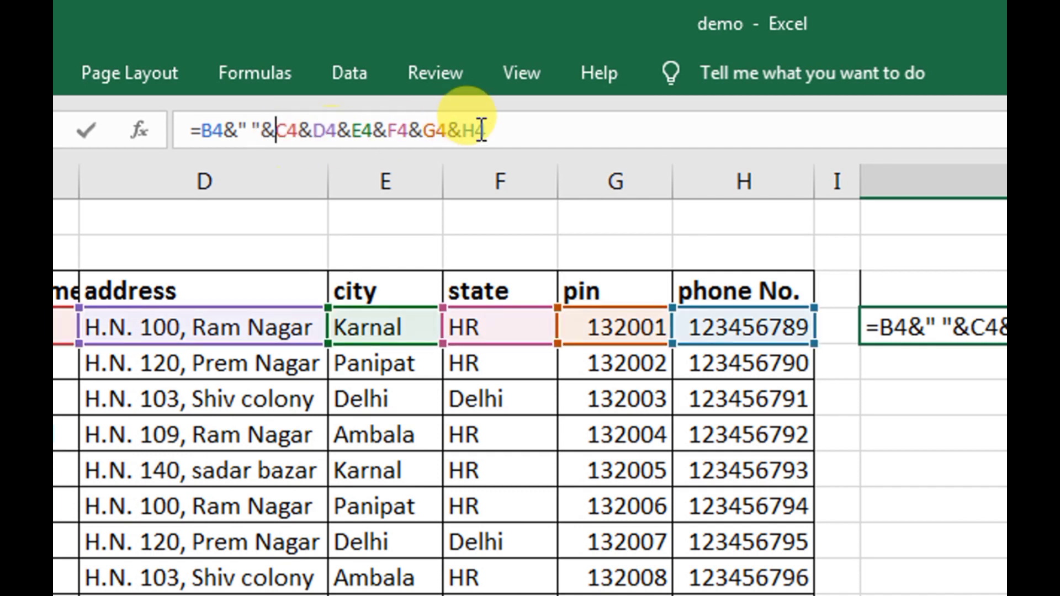
{"action": "left_click", "coordinate": [519, 126]}
{"action": "key", "text": "Return"}
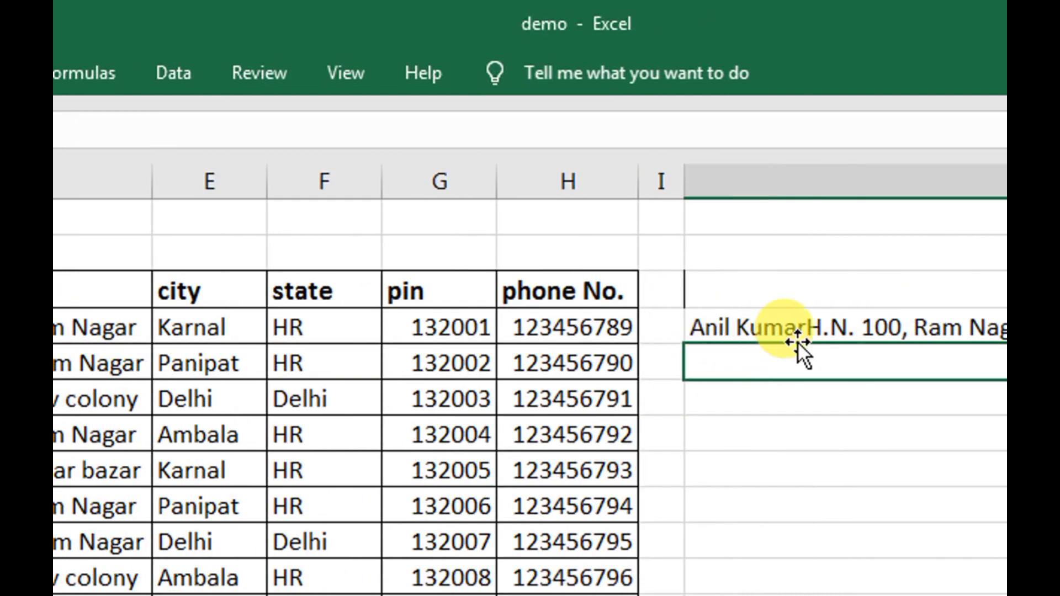
{"action": "left_click", "coordinate": [790, 328]}
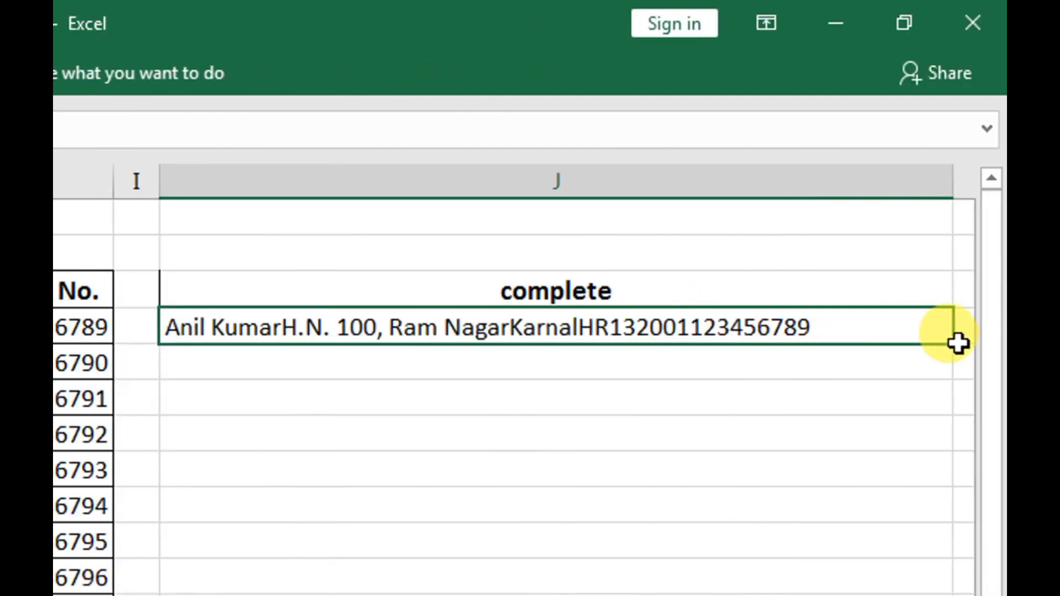
- Copy J4's ampersand formula down the complete column to J13
{"action": "left_click_drag", "start_coordinate": [954, 348], "coordinate": [917, 508]}
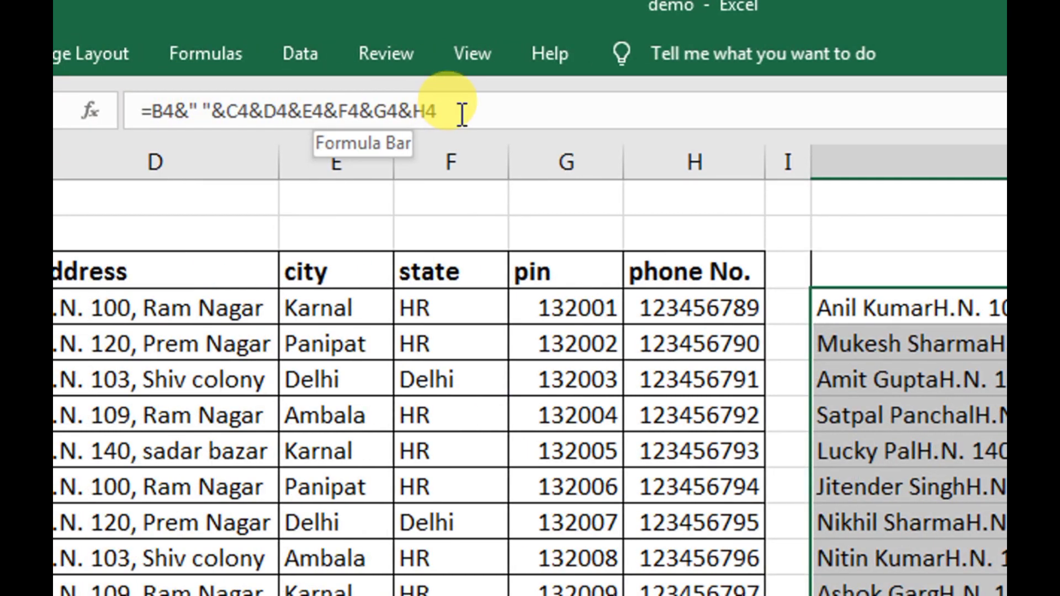
{"action": "left_click", "coordinate": [459, 108]}
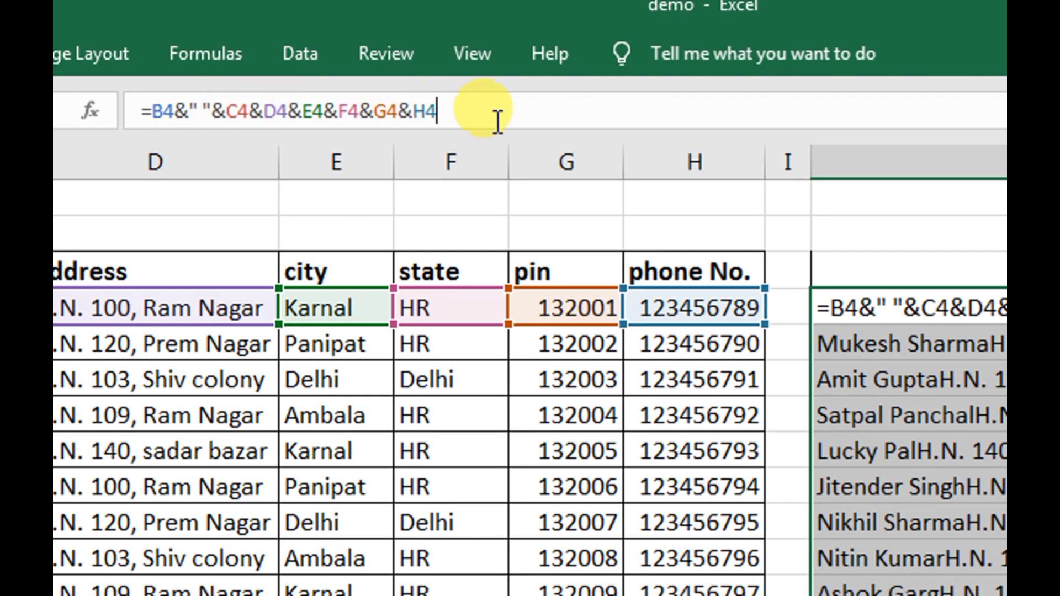
{"action": "left_click", "coordinate": [867, 316]}
{"action": "key", "text": "ctrl+Return"}
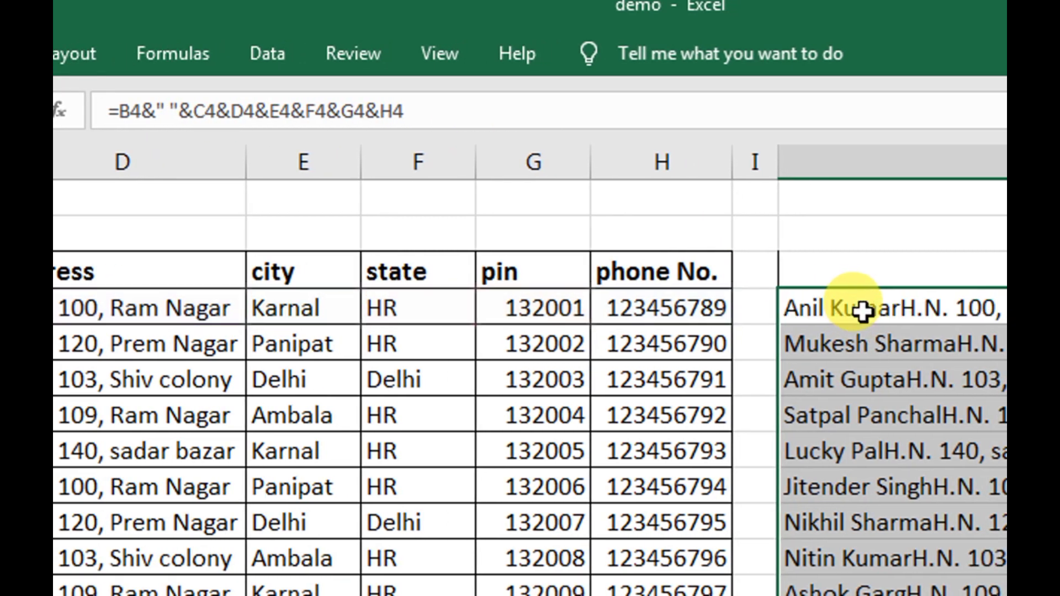
- Begin inserting a "," separator after C4& in J4's formula
{"action": "left_click", "coordinate": [865, 312]}
{"action": "left_click", "coordinate": [217, 113]}
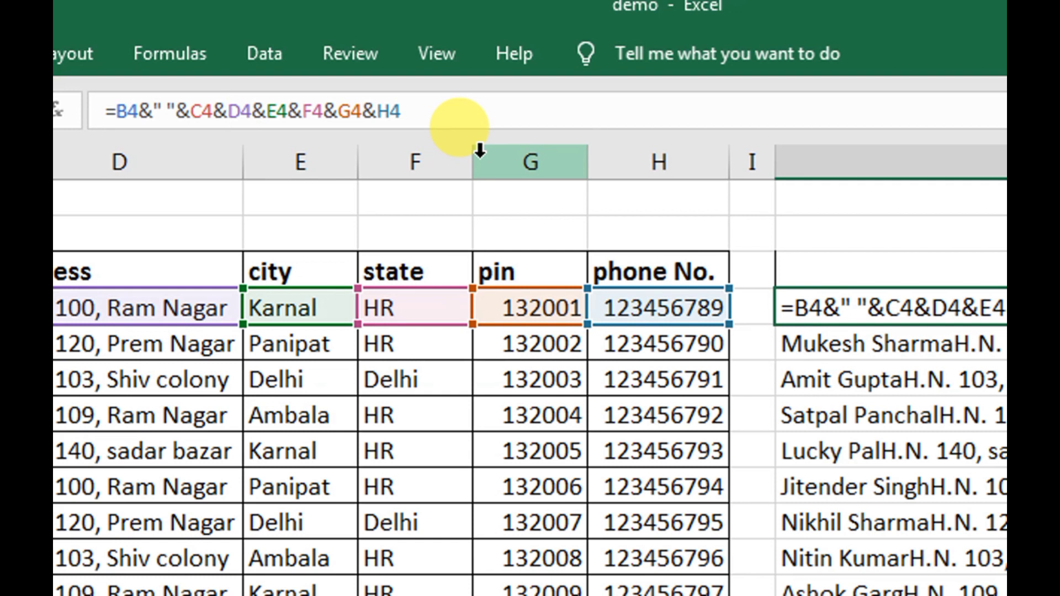
- Correct the first row's formula to =B4&" "&C4&", "&D4&E4&F4&G4&H4 so a comma follows the name
{"action": "type", "text": "\", \","}
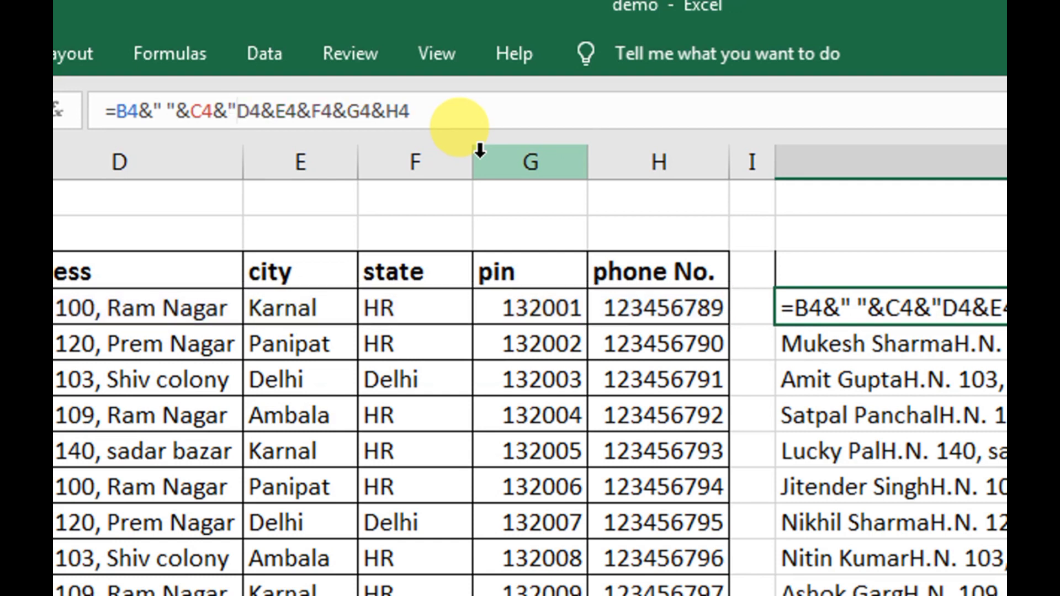
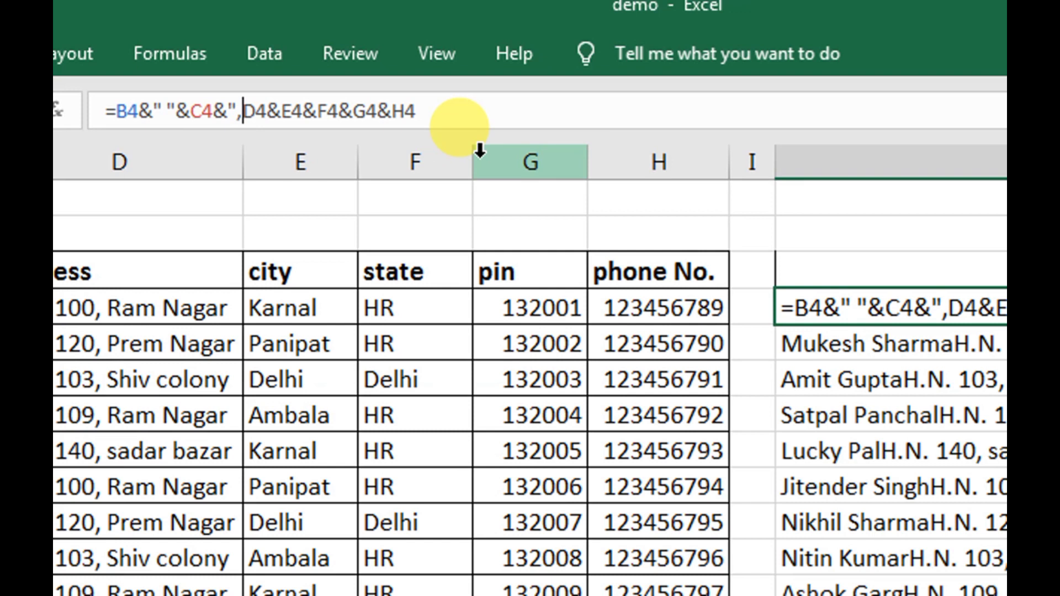
- Begin inserting a "," separator after C4& in J4's formula
- Correct the first row's formula to =B4&" "&C4&", "&D4&E4&F4&G4&H4 so a comma follows the name
{"action": "type", "text": "\""}
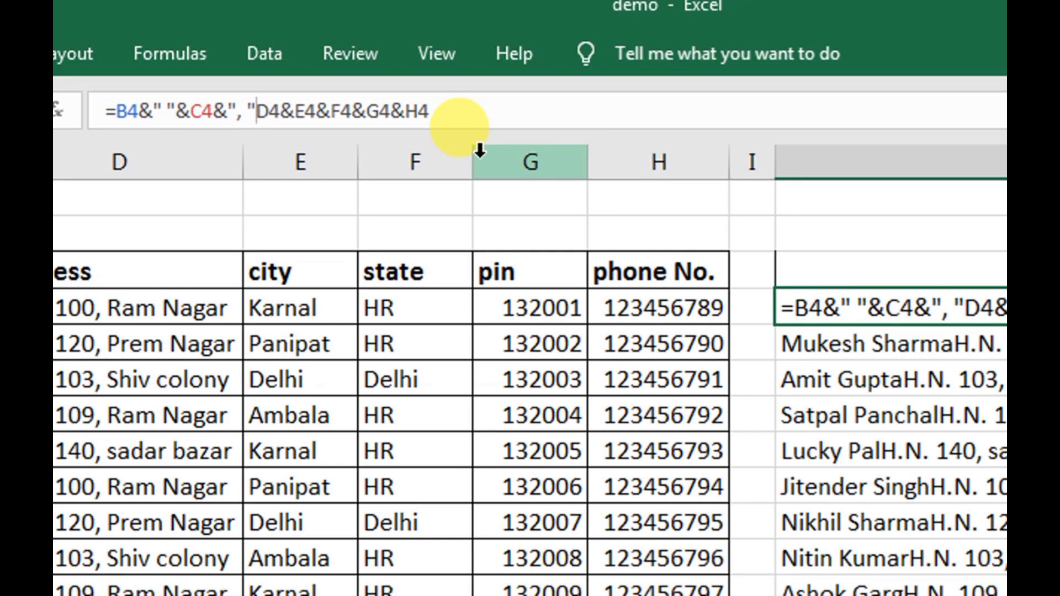
{"action": "type", "text": " ,"}
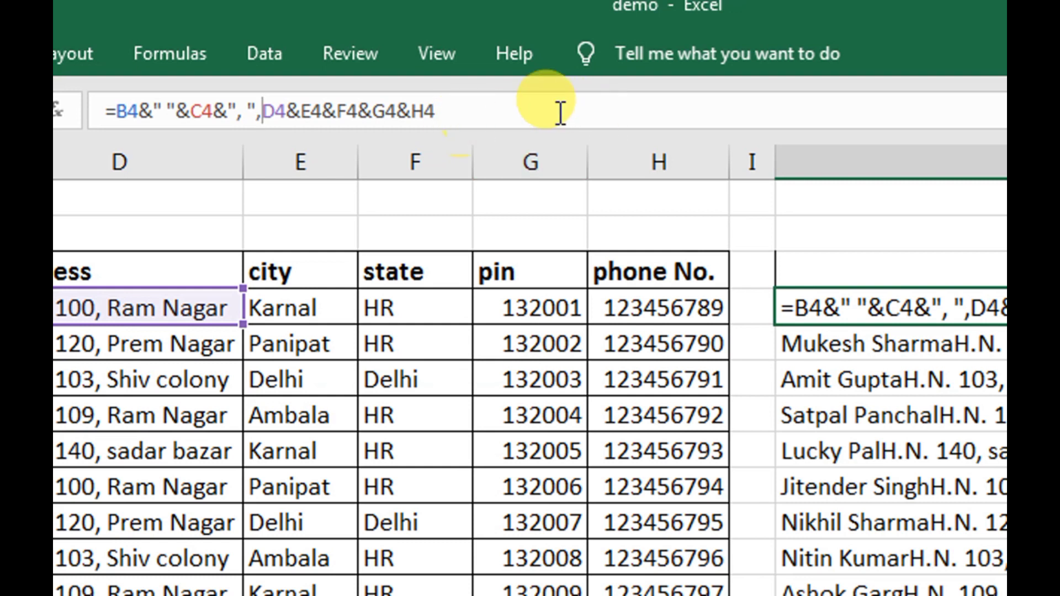
{"action": "key", "text": "BackSpace"}
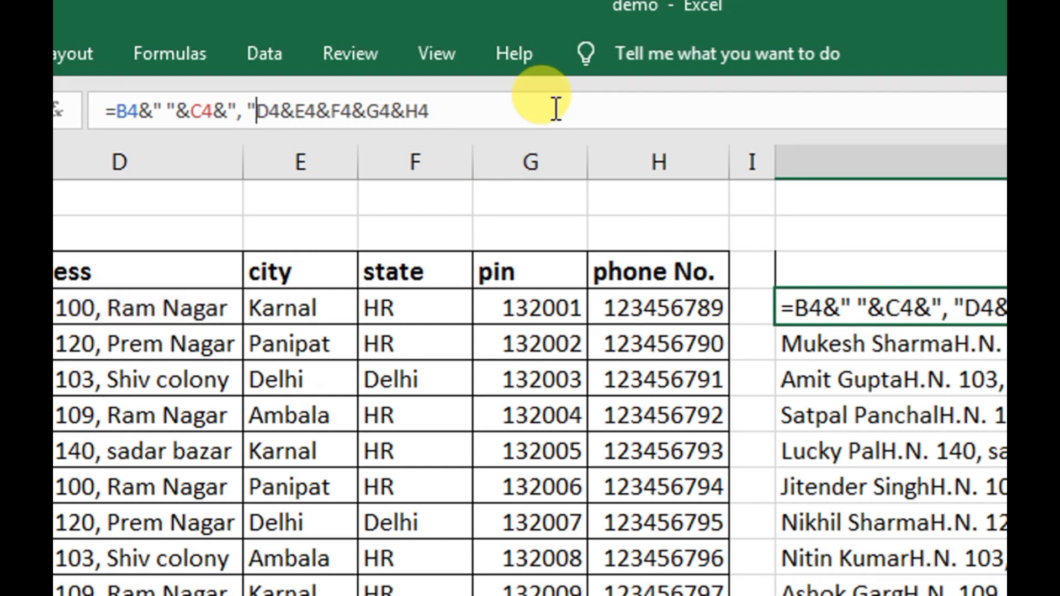
{"action": "type", "text": "&"}
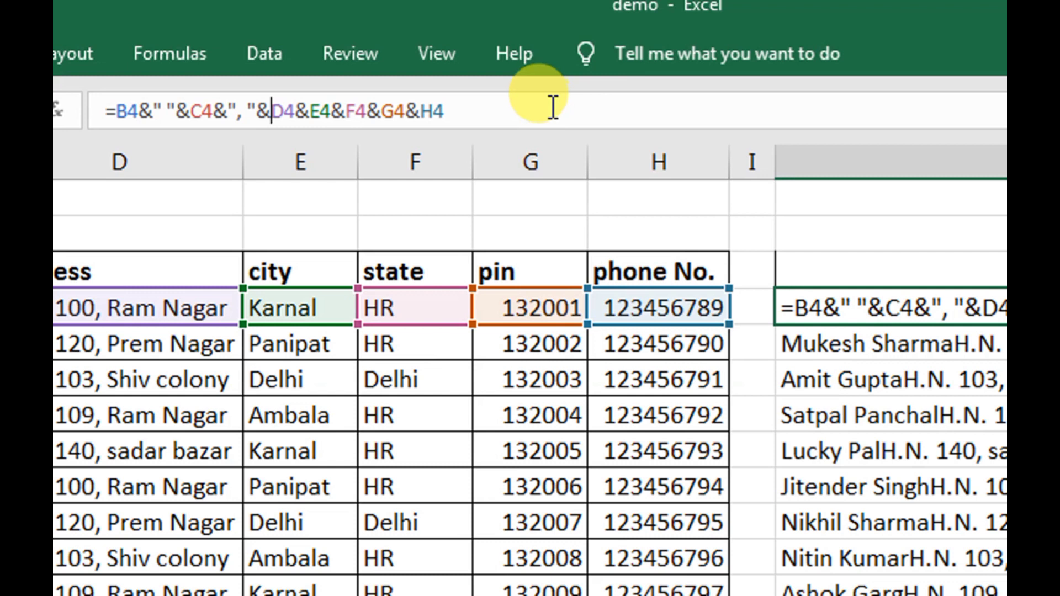
{"action": "key", "text": "Return"}
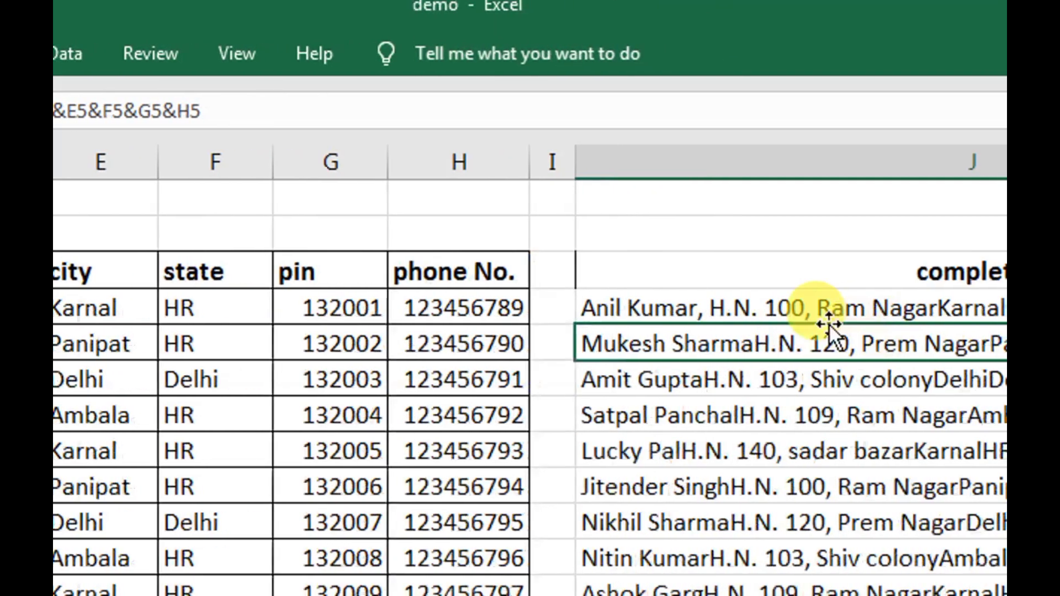
- Fill the corrected formula down column J to all ten rows of combined entries
{"action": "left_click", "coordinate": [830, 309]}
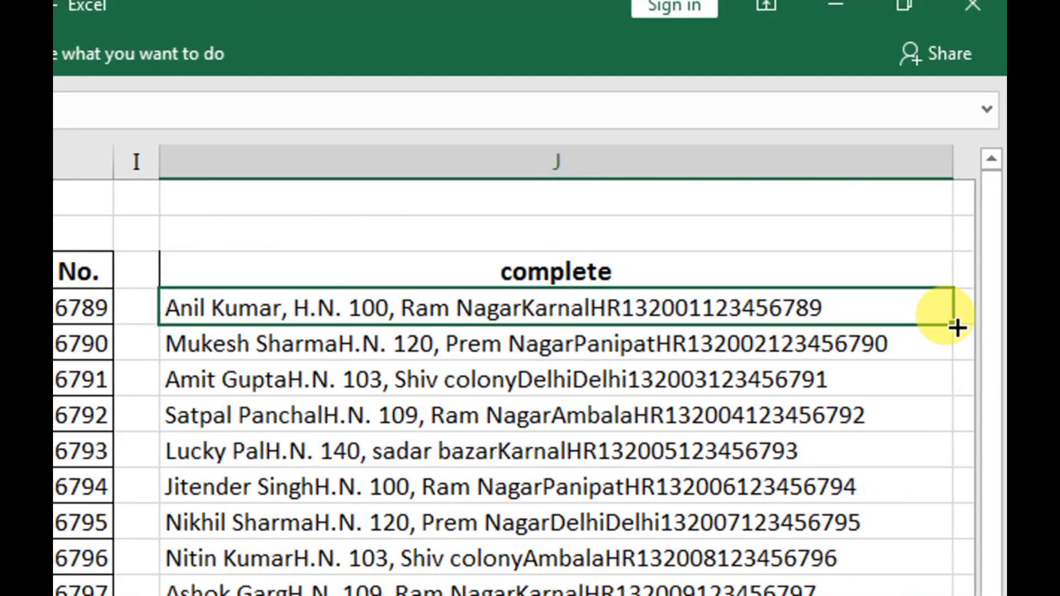
{"action": "left_click_drag", "start_coordinate": [957, 327], "coordinate": [908, 509]}
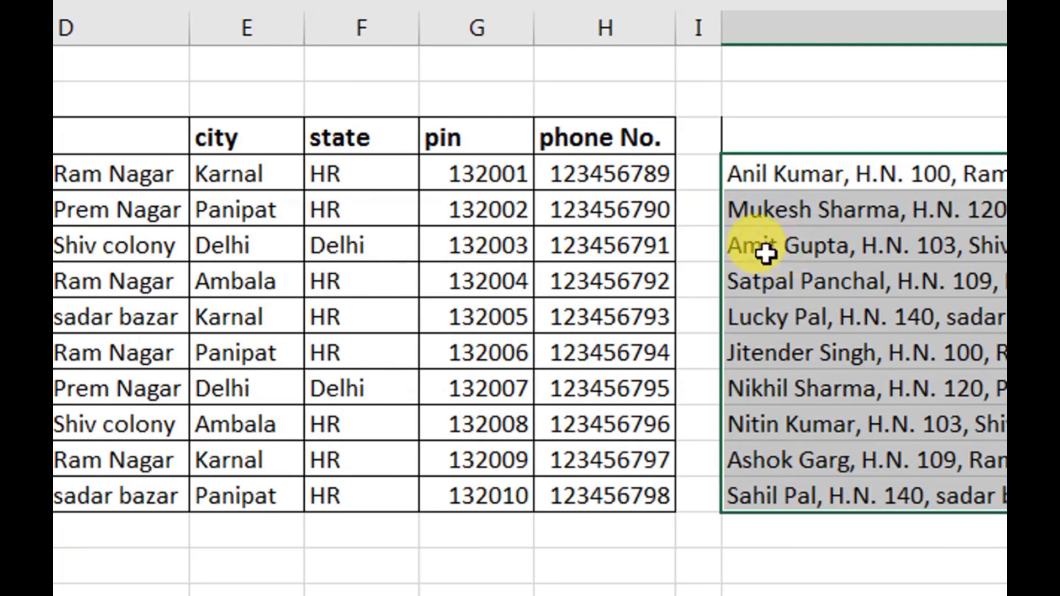
{"action": "left_click", "coordinate": [470, 238]}
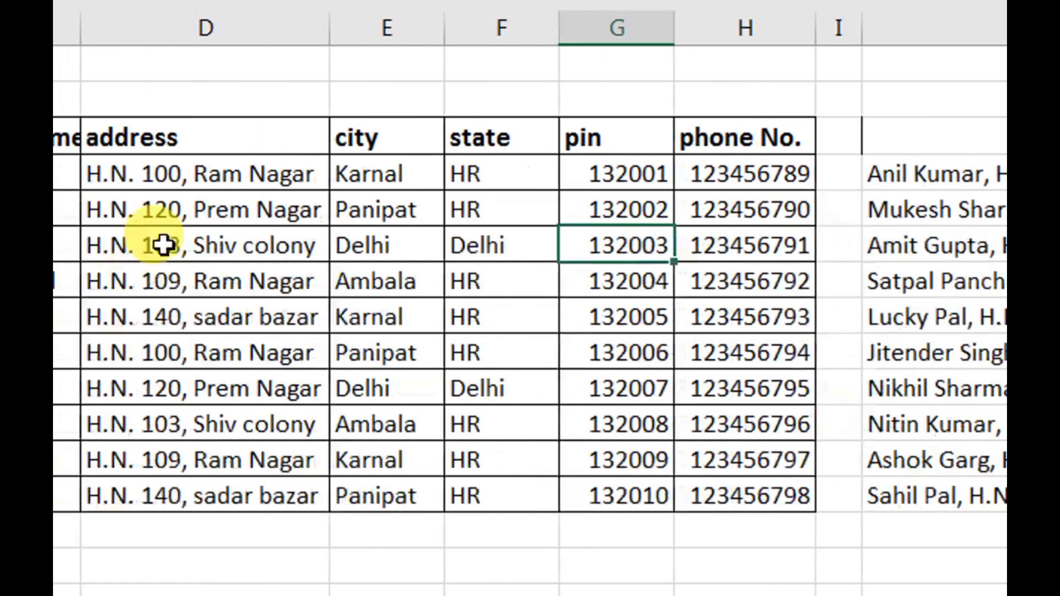